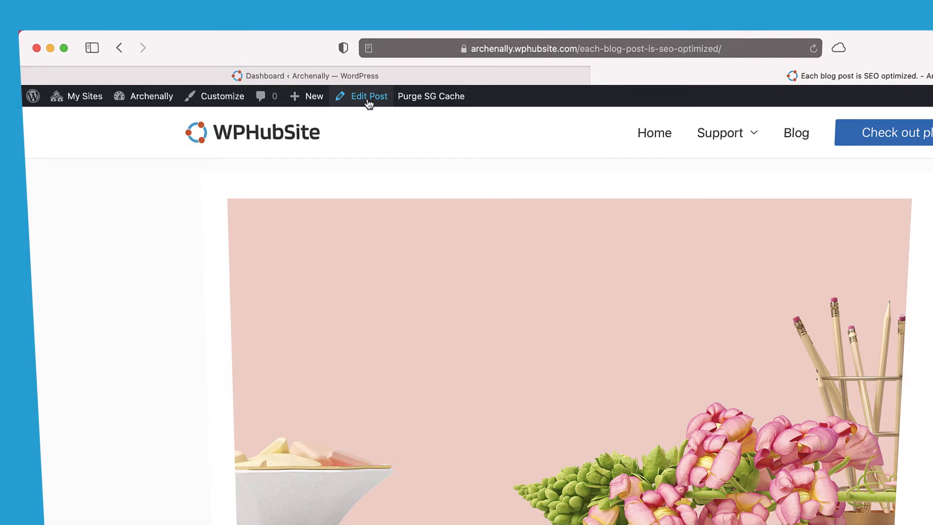
From the Dashboard, open the Posts list showing all seven published posts.
{"action": "left_click", "coordinate": [405, 82]}
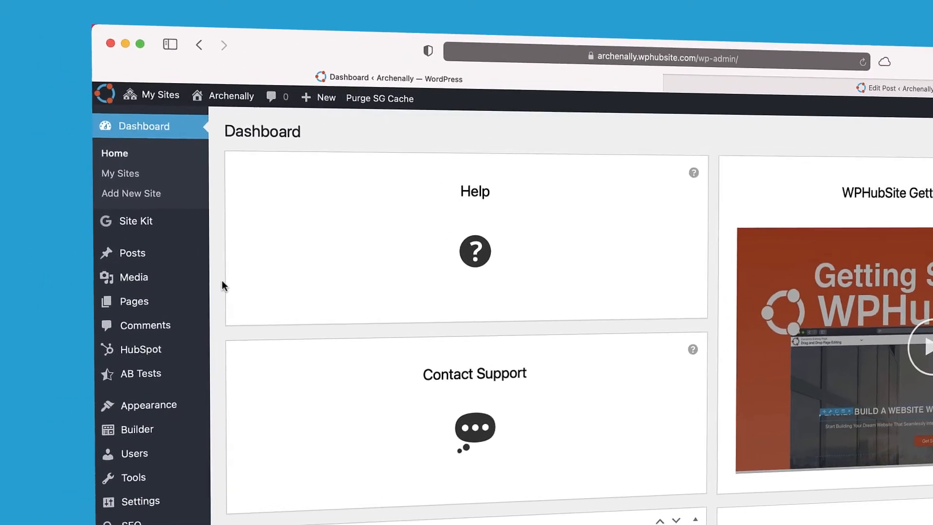
{"action": "mouse_move", "coordinate": [193, 258]}
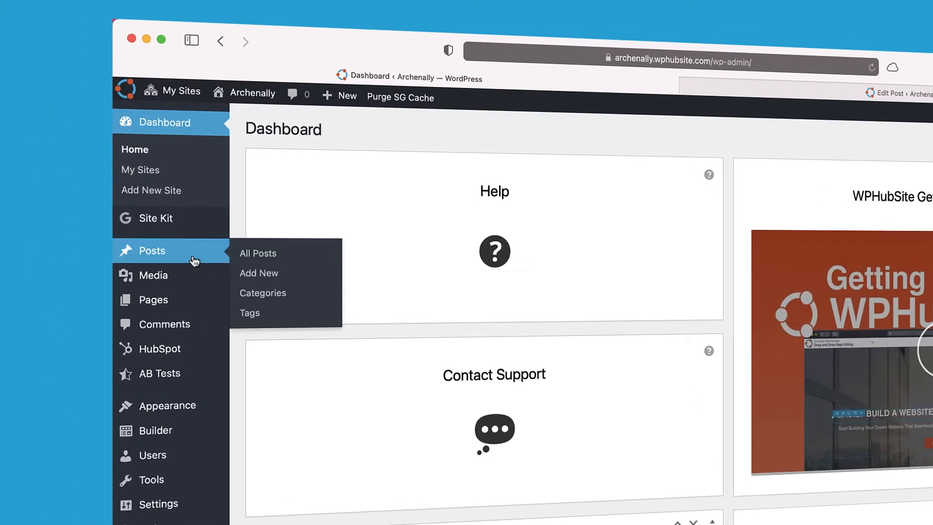
{"action": "left_click", "coordinate": [253, 252]}
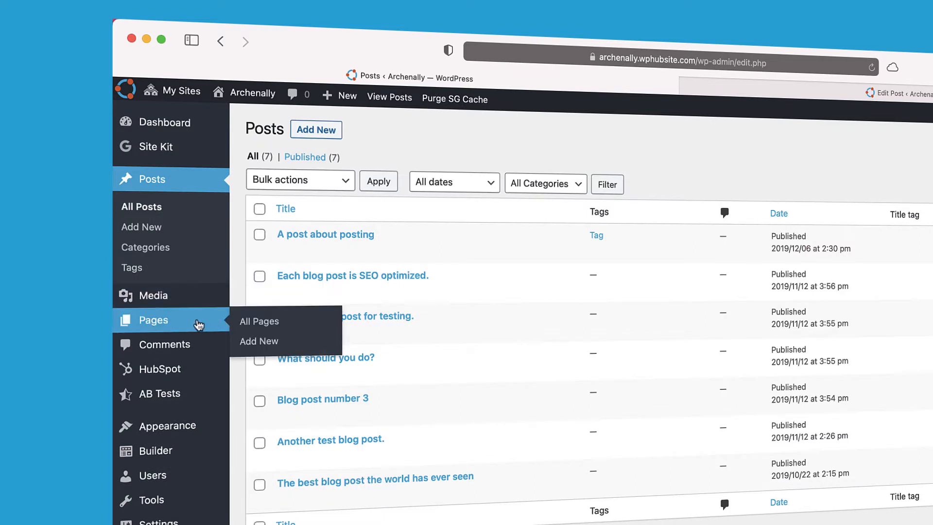
{"action": "mouse_move", "coordinate": [506, 248]}
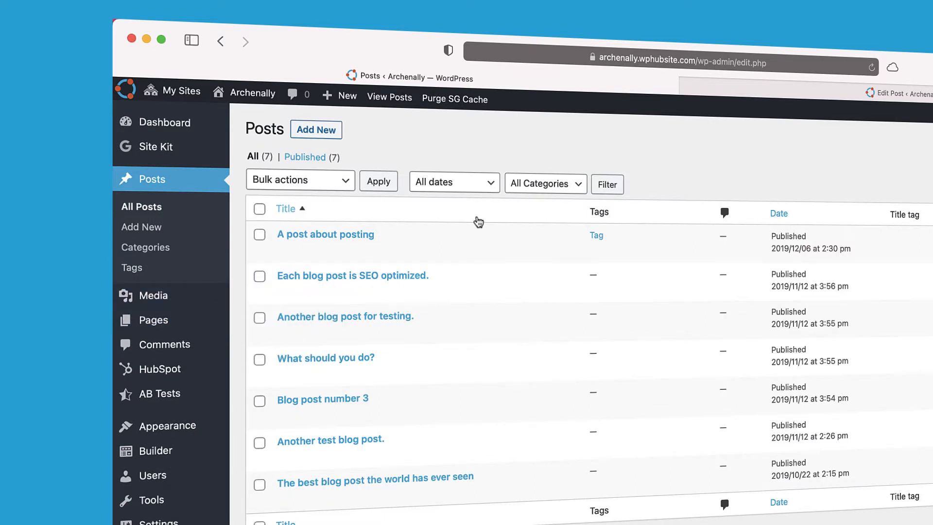
{"action": "mouse_move", "coordinate": [416, 225]}
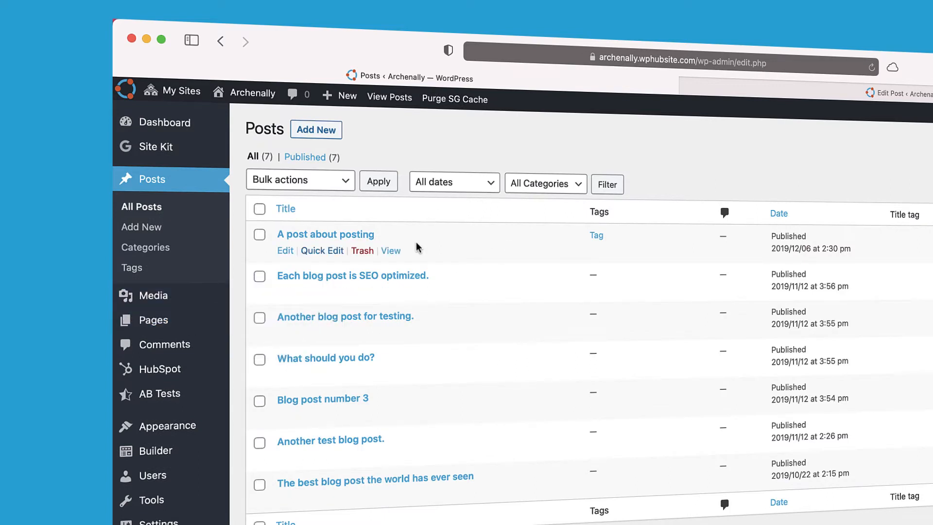
{"action": "mouse_move", "coordinate": [450, 288]}
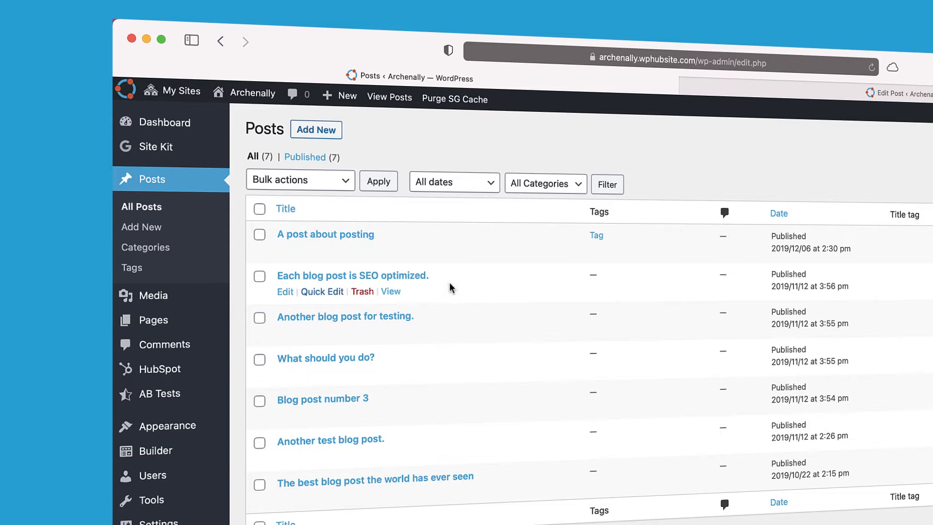
{"action": "mouse_move", "coordinate": [452, 241]}
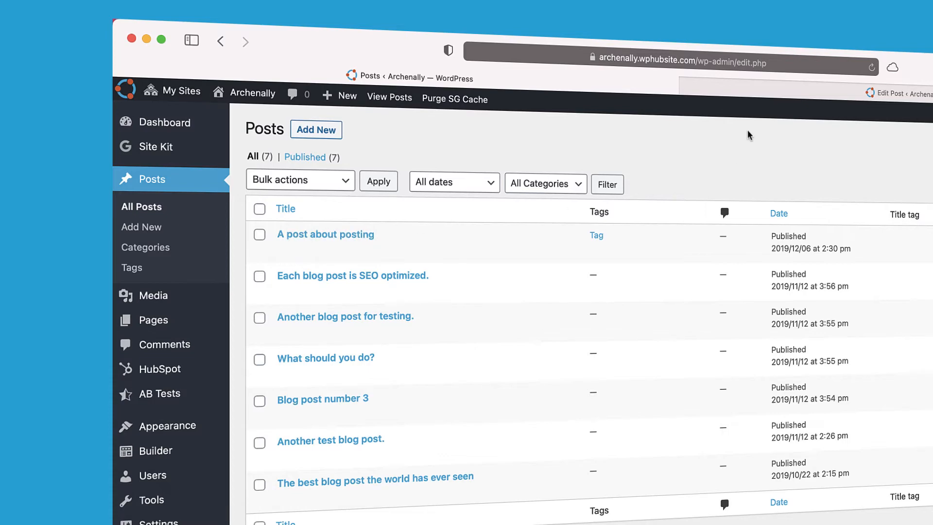
{"action": "left_click", "coordinate": [814, 100]}
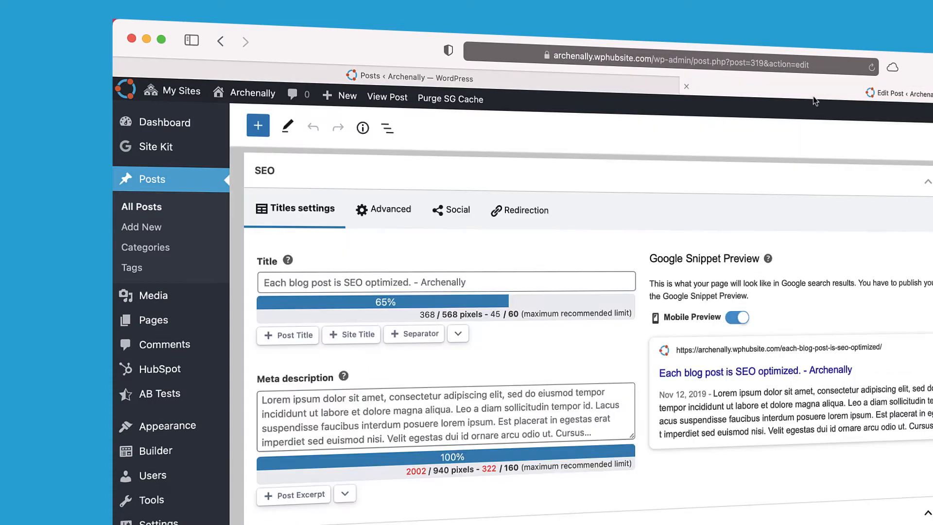
{"action": "scroll", "coordinate": [652, 233], "scroll_direction": "up", "scroll_amount": 10}
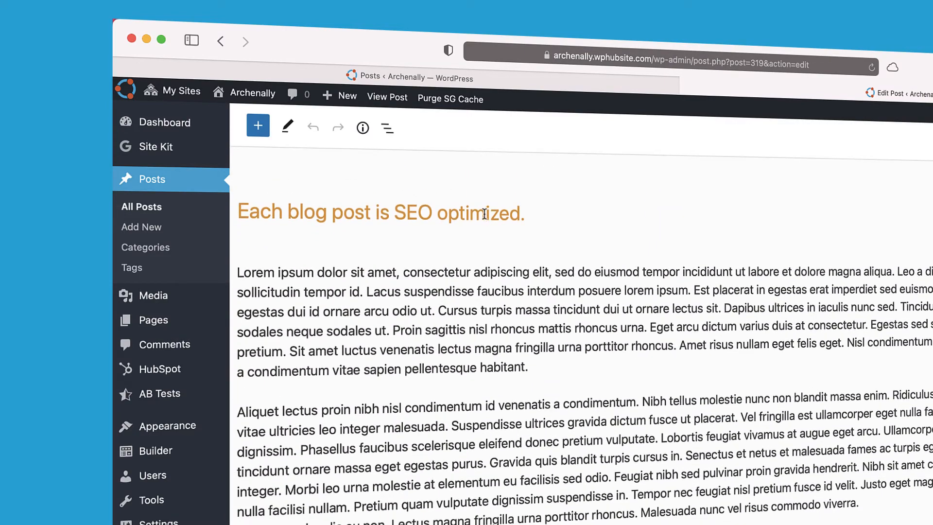
{"action": "left_click", "coordinate": [485, 213]}
{"action": "left_click", "coordinate": [539, 217]}
{"action": "scroll", "coordinate": [608, 357], "scroll_direction": "down", "scroll_amount": 15}
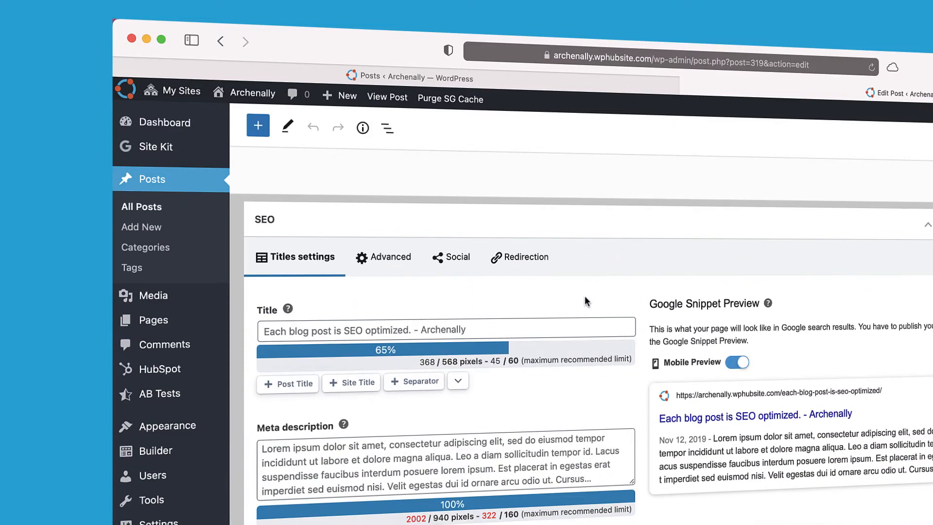
{"action": "left_click", "coordinate": [545, 86]}
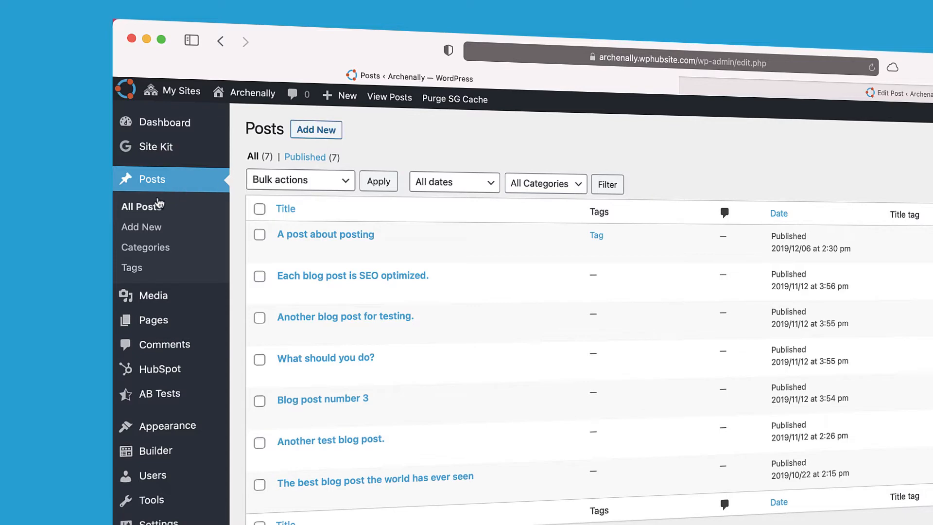
Create a new blank post and turn off Fullscreen mode in the editor options.
{"action": "left_click", "coordinate": [327, 132]}
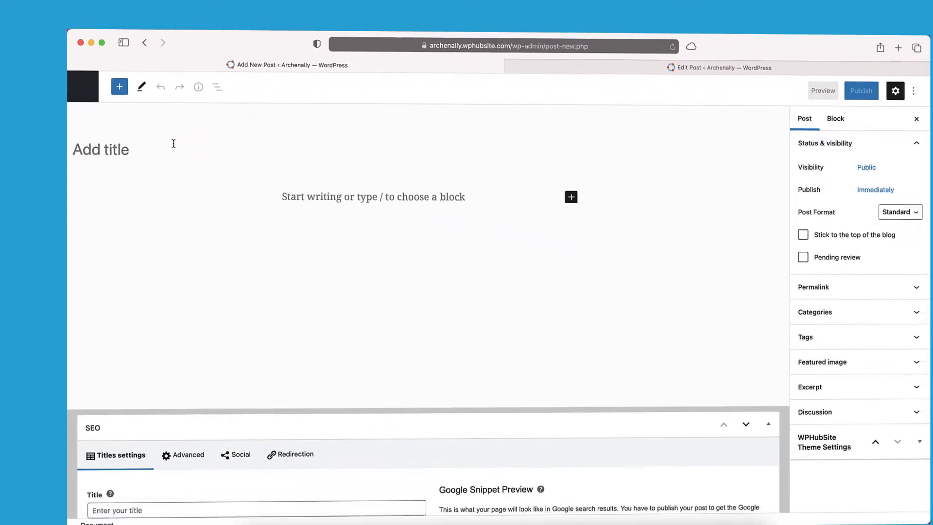
{"action": "left_click", "coordinate": [318, 184]}
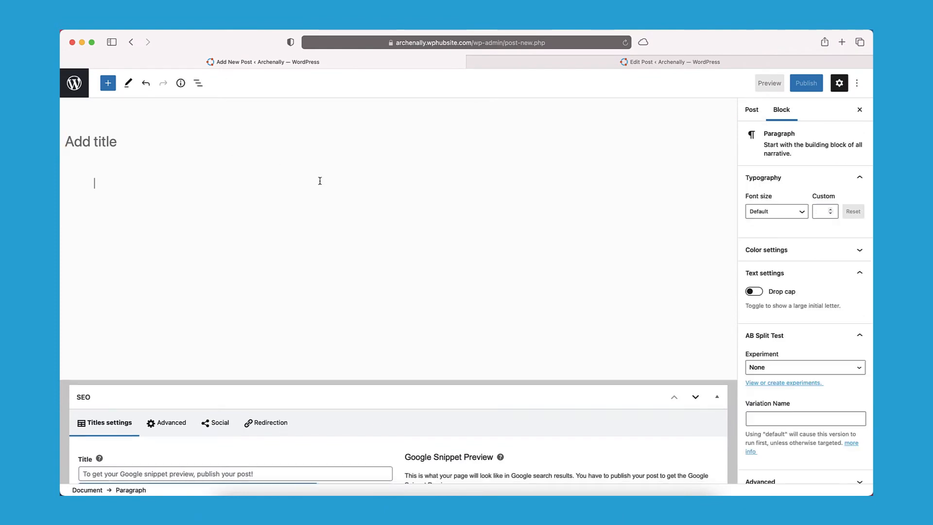
{"action": "left_click", "coordinate": [856, 83]}
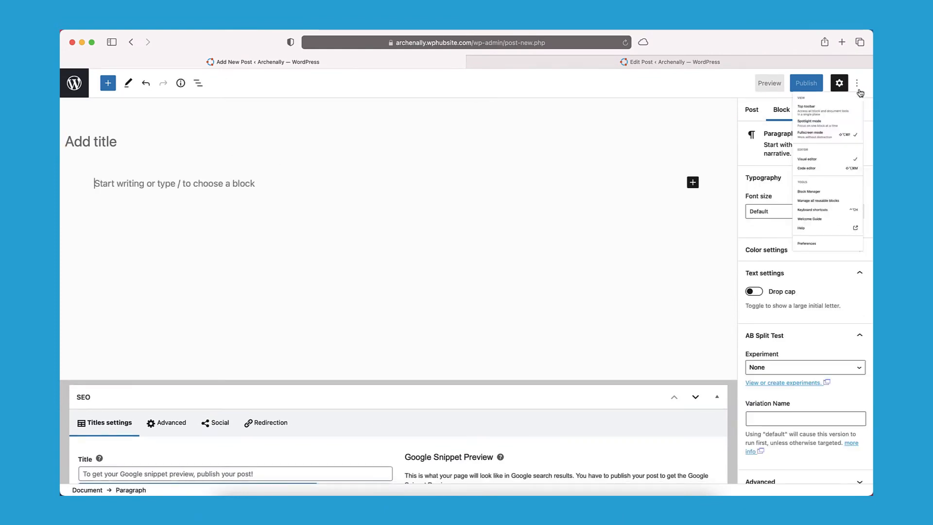
{"action": "left_click", "coordinate": [786, 178]}
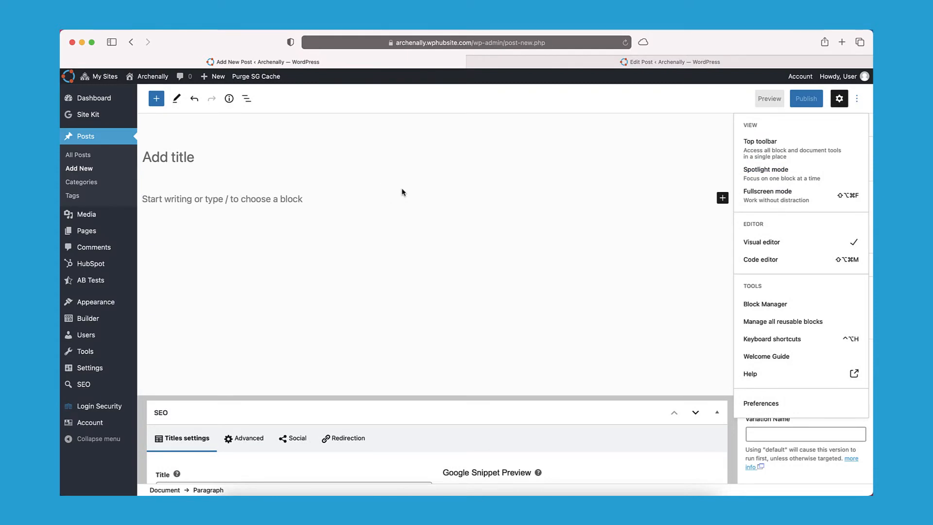
{"action": "scroll", "coordinate": [399, 210], "scroll_direction": "down", "scroll_amount": 3}
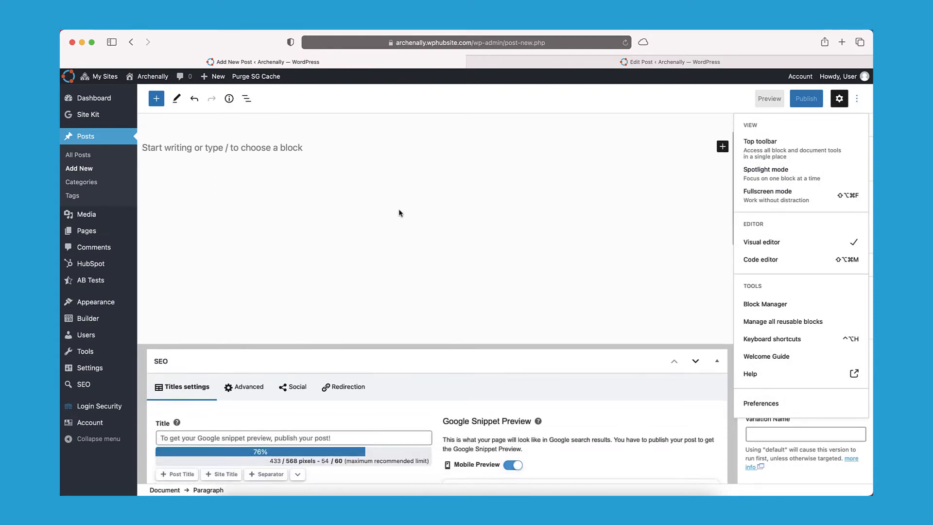
{"action": "scroll", "coordinate": [400, 210], "scroll_direction": "up", "scroll_amount": 3}
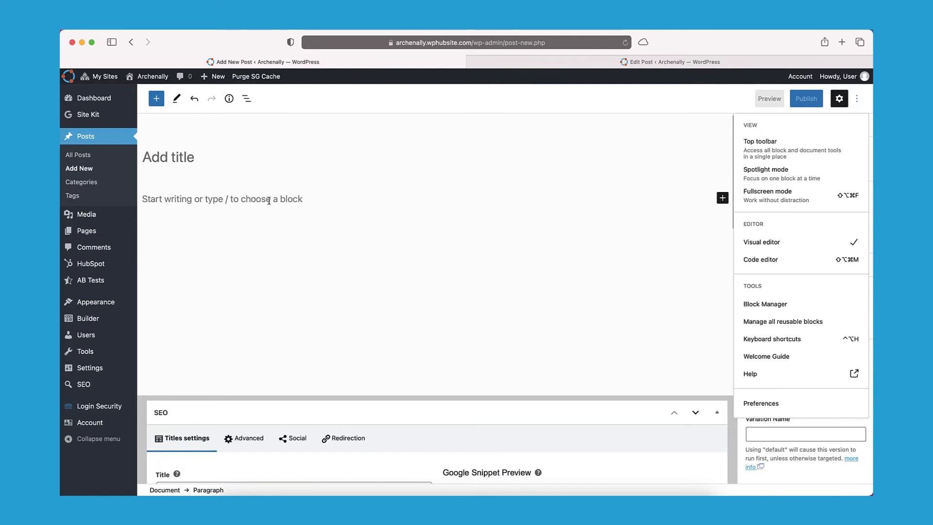
{"action": "scroll", "coordinate": [383, 309], "scroll_direction": "down", "scroll_amount": 3}
{"action": "scroll", "coordinate": [383, 308], "scroll_direction": "down", "scroll_amount": 2}
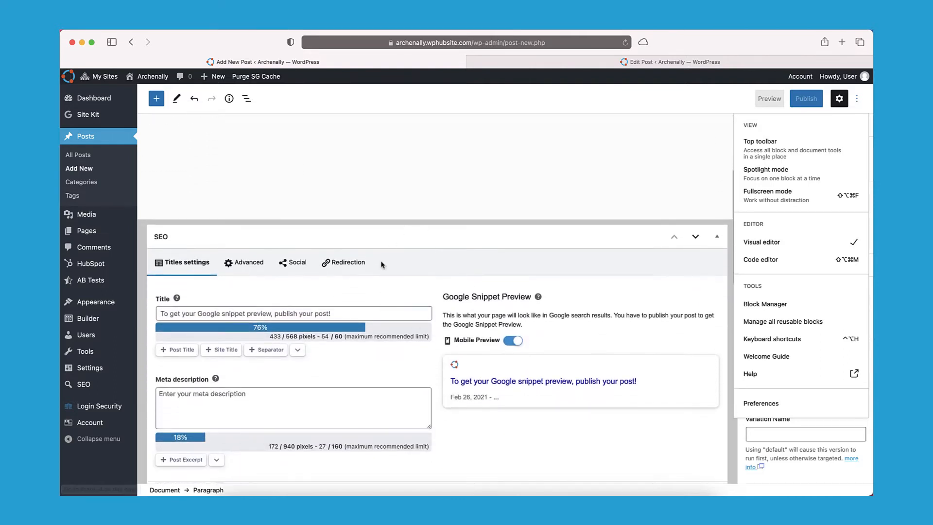
{"action": "scroll", "coordinate": [412, 283], "scroll_direction": "down", "scroll_amount": 2}
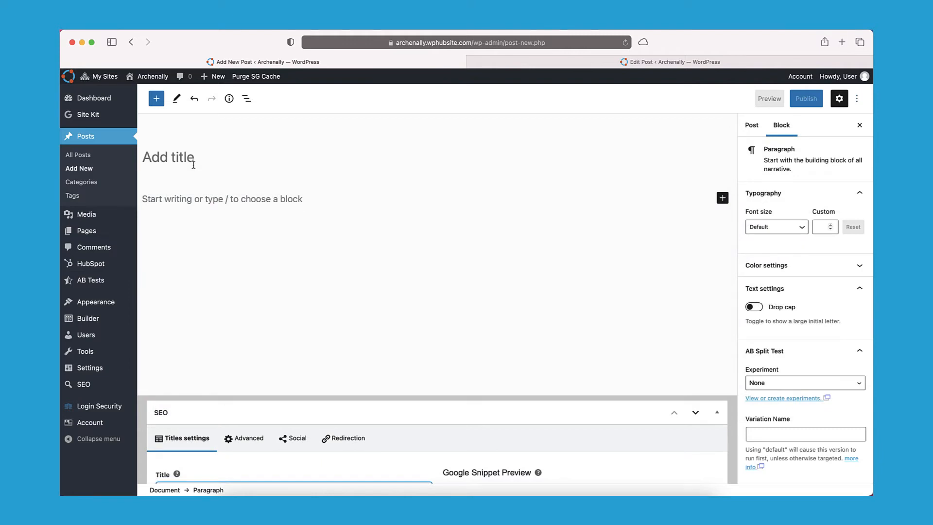
Title the post 'This is the title of this blog post' and paste Lorem Ipsum as two paragraphs.
{"action": "left_click", "coordinate": [193, 165]}
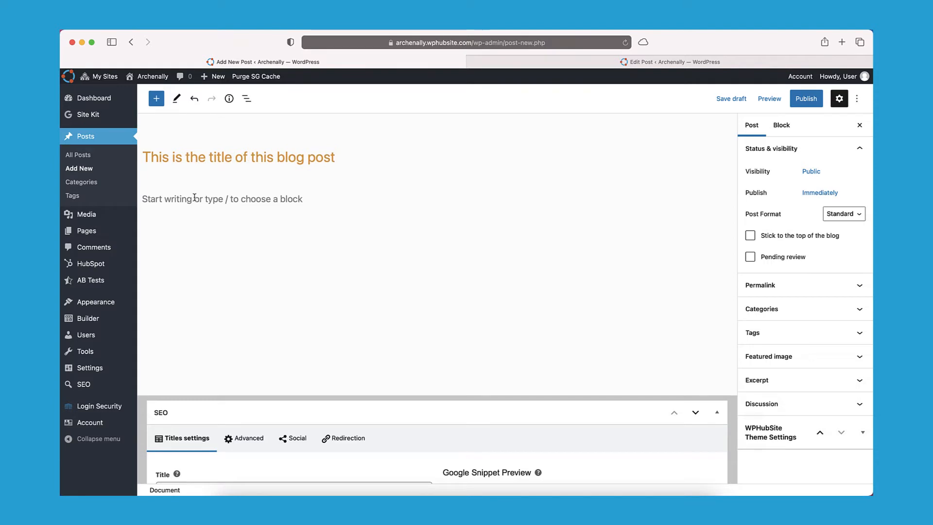
{"action": "left_click", "coordinate": [195, 197]}
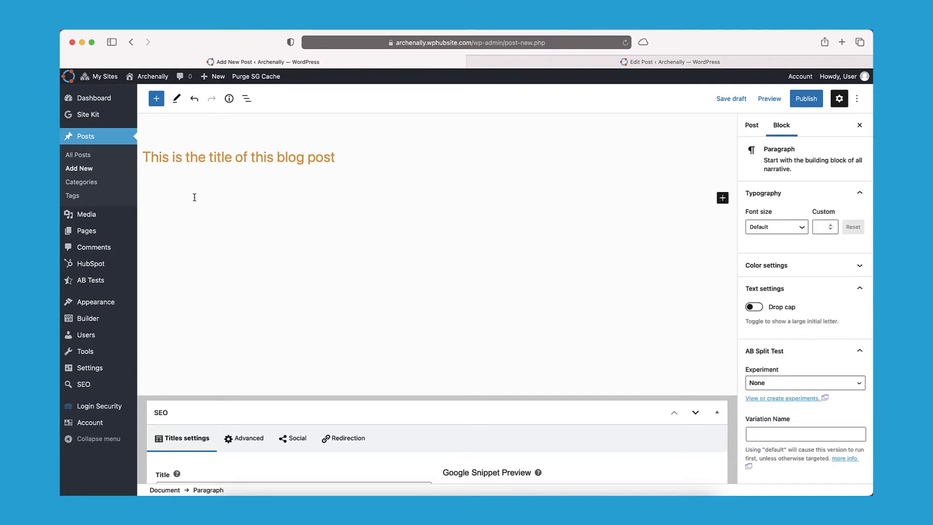
{"action": "type", "text": "Lorem Ipsum is simply dummy text of the printing and typesetting industry. Lorem Ipsum has been the industry's standard dummy text ever since the 1500s, when an unknown printer took a galley of type and scrambled it to make a type specimen book. It has survived not only five centuries, but also the leap into electronic typesetting, remaining essentially unchanged. It was popularised in the 1960s with the release of Letraset sheets containing Lorem Ipsum passages, and more recently with desktop publishing software like Aldus PageMaker including versions of Lorem Ipsum."}
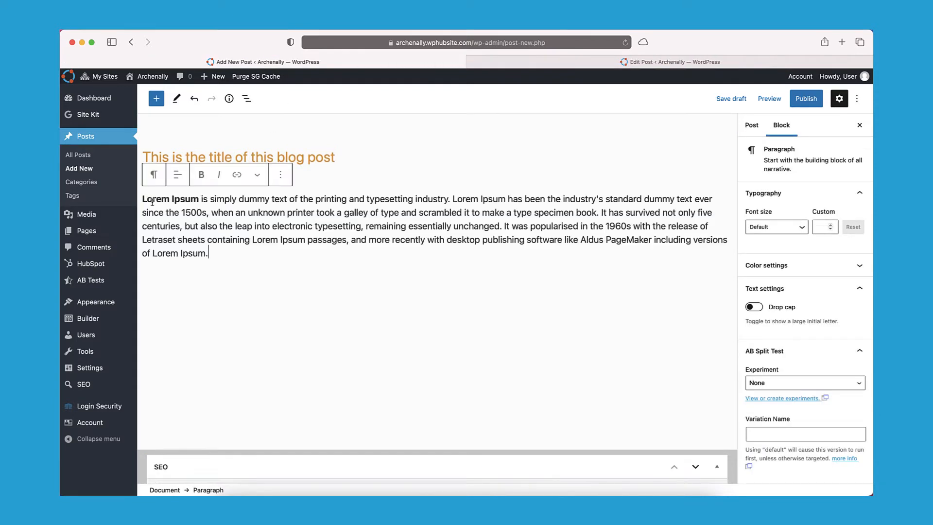
{"action": "left_click", "coordinate": [603, 213]}
{"action": "key", "text": "Return"}
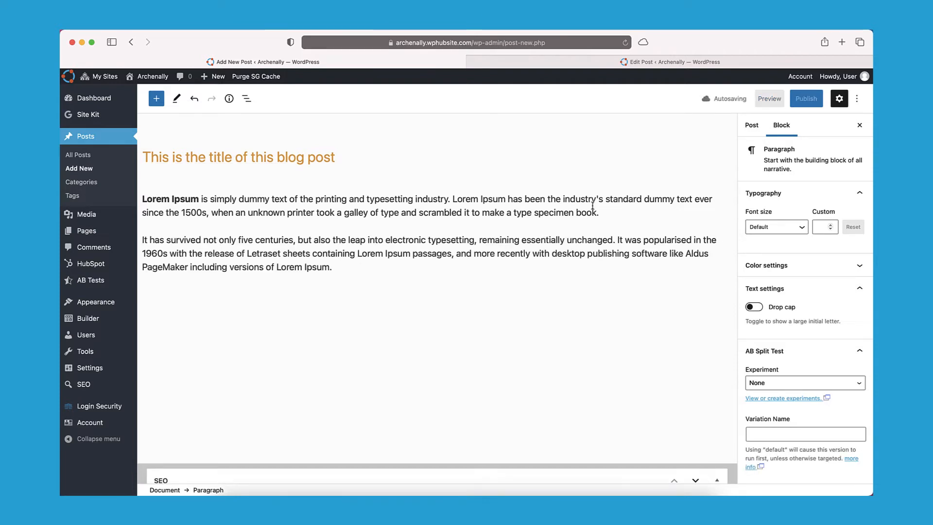
{"action": "scroll", "coordinate": [419, 249], "scroll_direction": "down", "scroll_amount": 2}
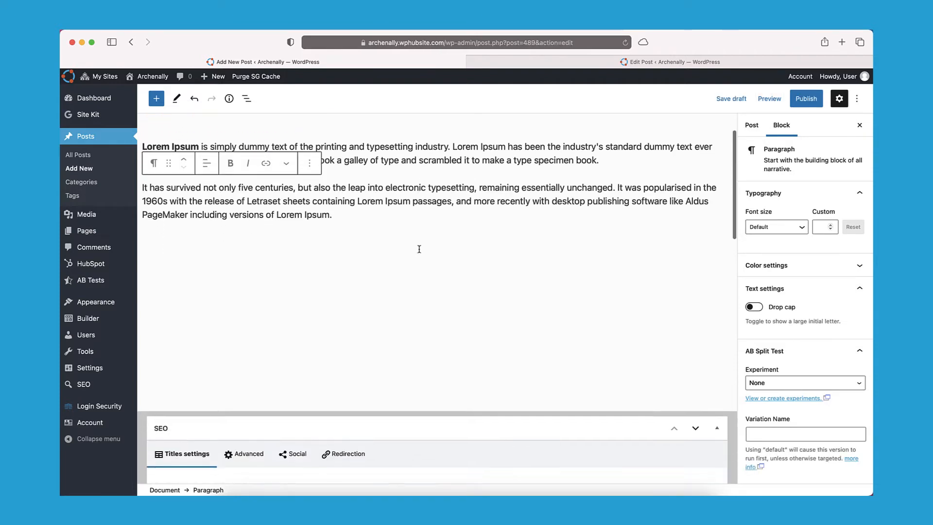
{"action": "scroll", "coordinate": [418, 249], "scroll_direction": "down", "scroll_amount": 10}
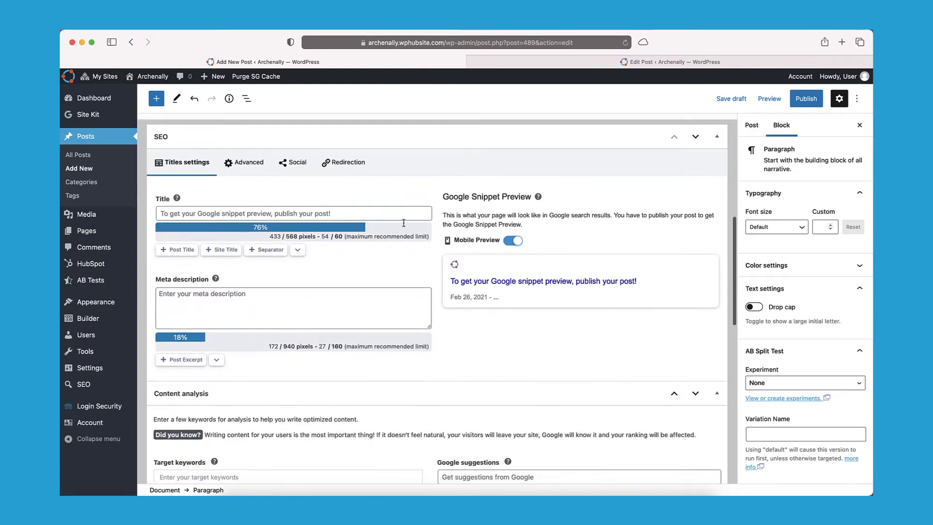
Save the post as a draft so the SEO snippet shows the title and Lorem Ipsum description.
{"action": "left_click", "coordinate": [403, 218]}
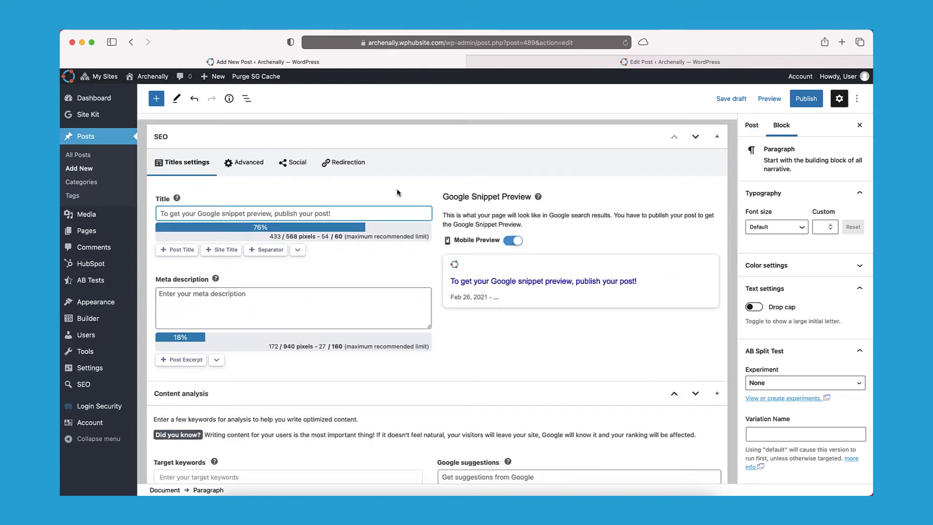
{"action": "left_click", "coordinate": [731, 99]}
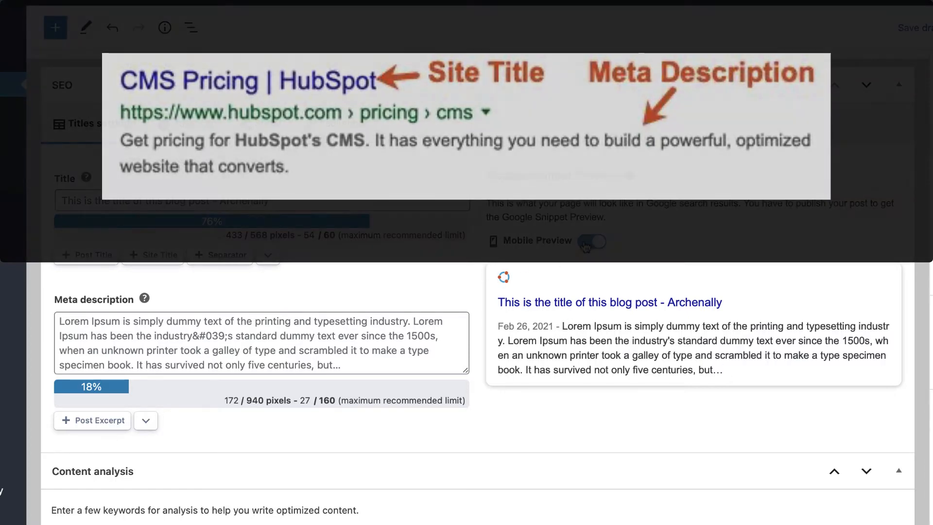
Turn off Mobile Preview to show the desktop Google snippet layout.
{"action": "left_click", "coordinate": [591, 242]}
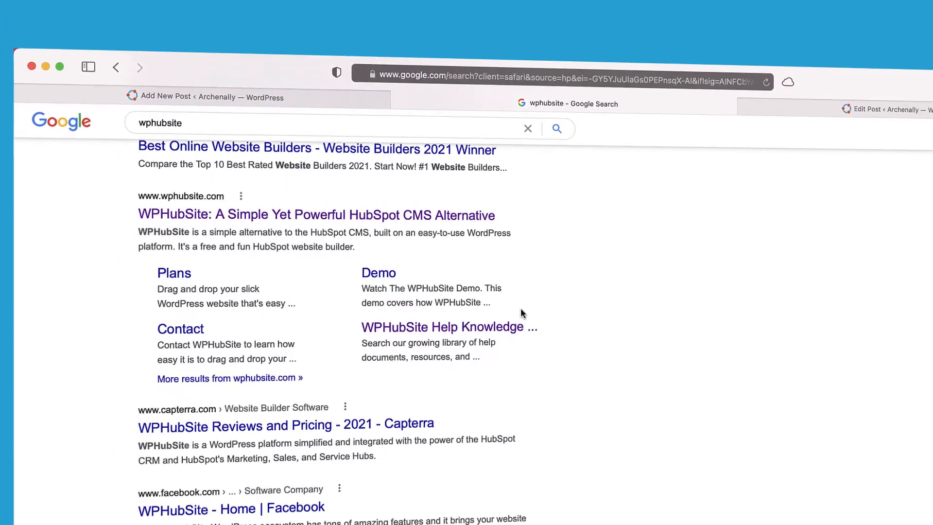
{"action": "scroll", "coordinate": [522, 309], "scroll_direction": "down", "scroll_amount": 1}
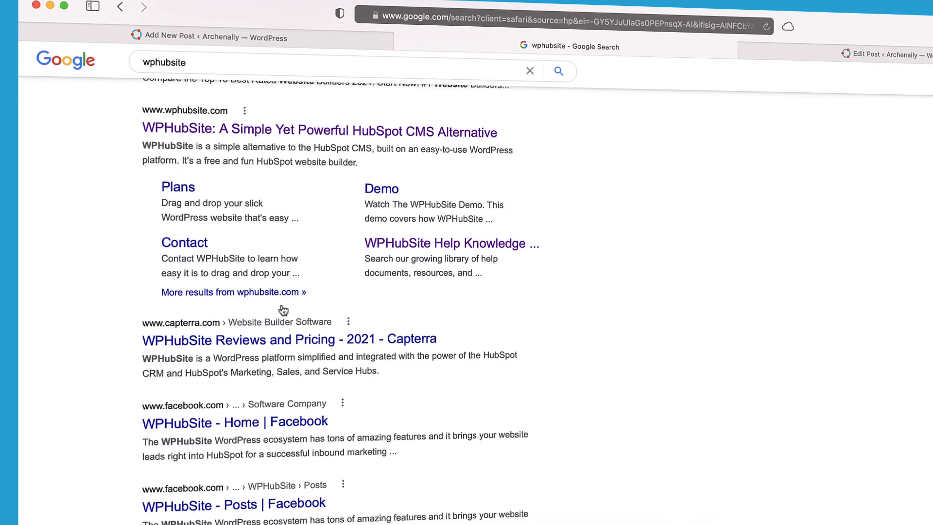
Review the wphubsite Google result's title and description, then return to the Add New Post tab.
{"action": "scroll", "coordinate": [300, 280], "scroll_direction": "up", "scroll_amount": 3}
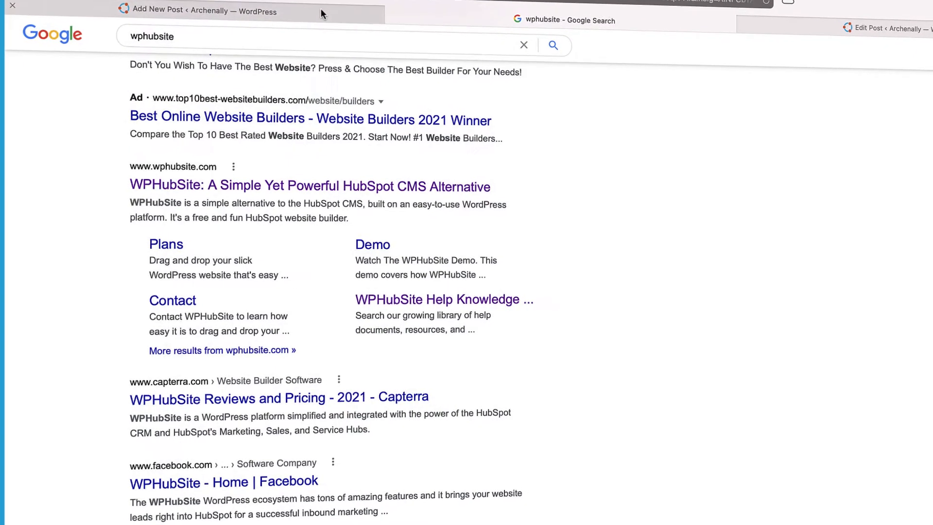
{"action": "left_click", "coordinate": [331, 15]}
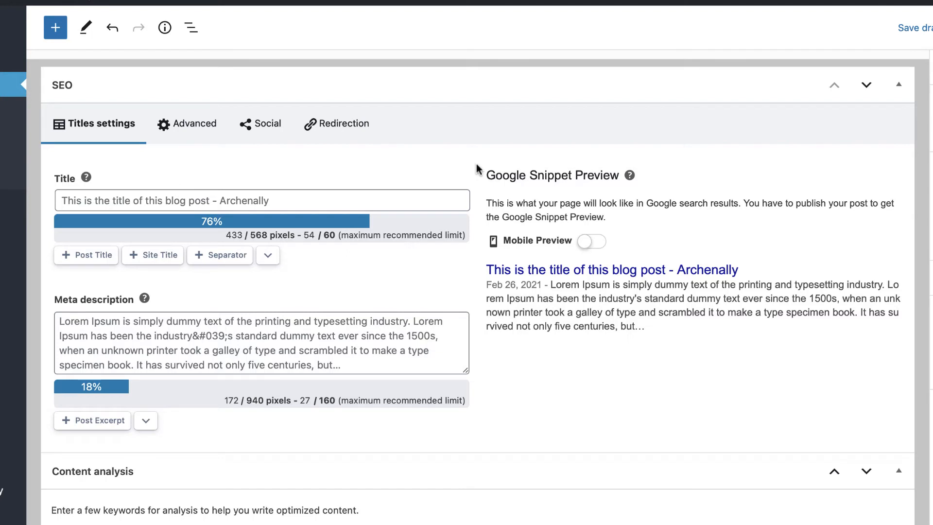
{"action": "scroll", "coordinate": [476, 169], "scroll_direction": "down", "scroll_amount": 1}
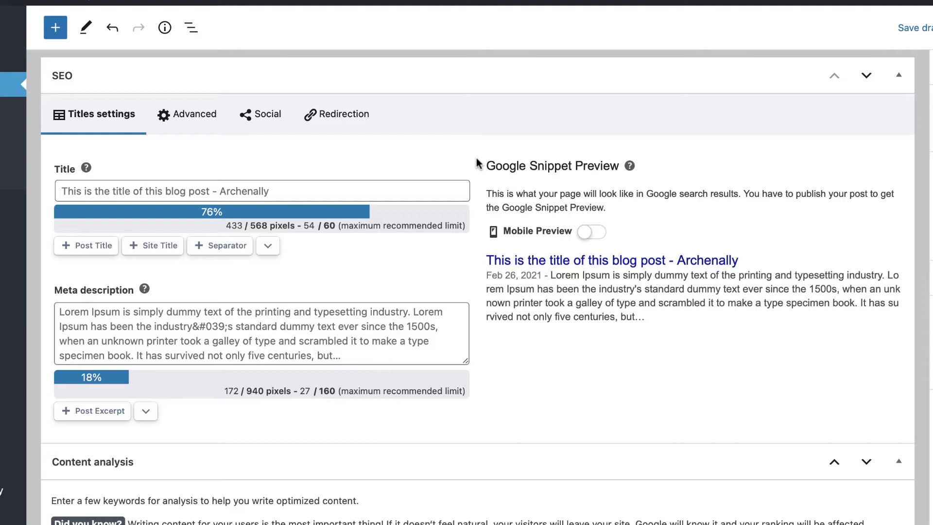
{"action": "left_click", "coordinate": [279, 182]}
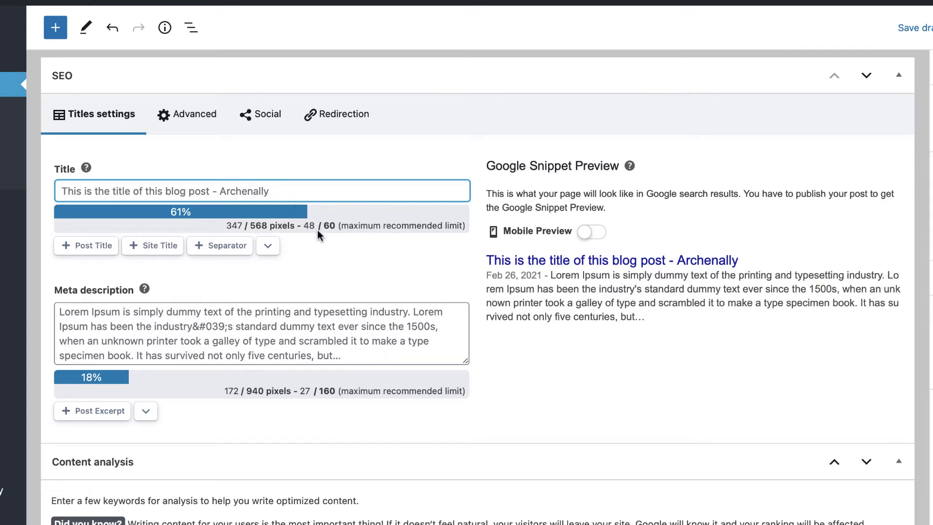
{"action": "left_click", "coordinate": [190, 316]}
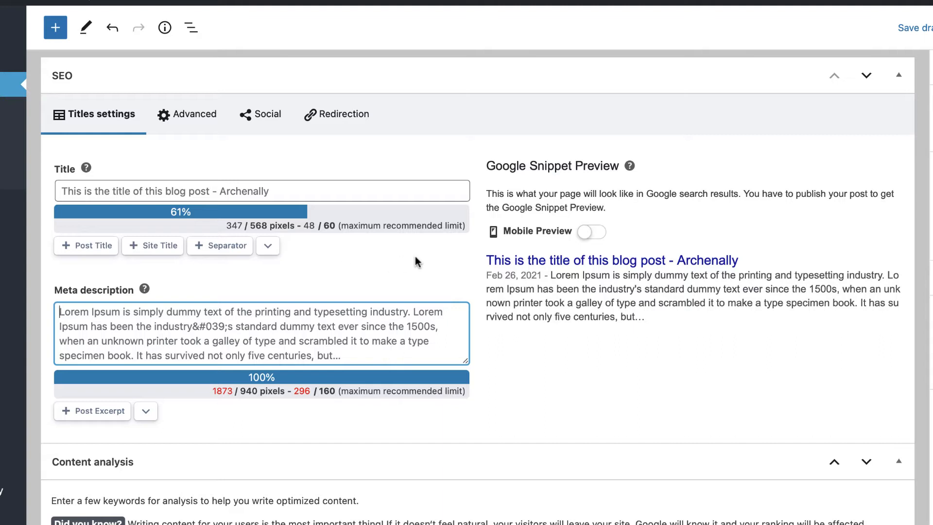
{"action": "left_click", "coordinate": [235, 196]}
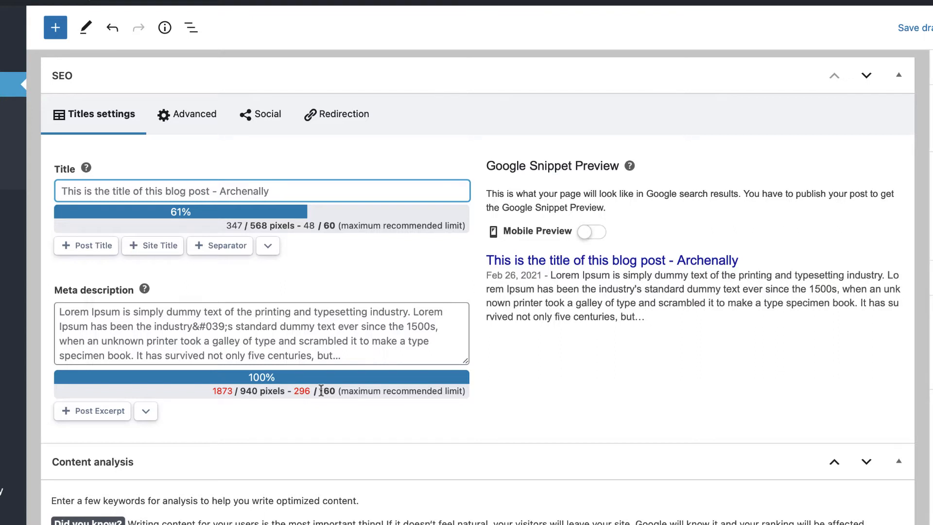
{"action": "left_click_drag", "start_coordinate": [319, 391], "coordinate": [341, 389]}
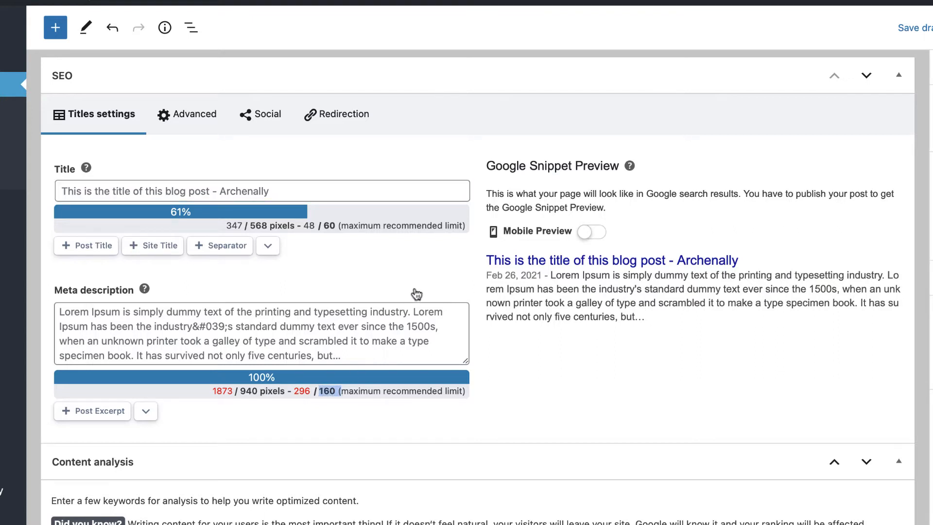
{"action": "left_click", "coordinate": [488, 334]}
Expand the Post Excerpt settings and set the meta description to the post excerpt variable.
{"action": "left_click", "coordinate": [182, 311]}
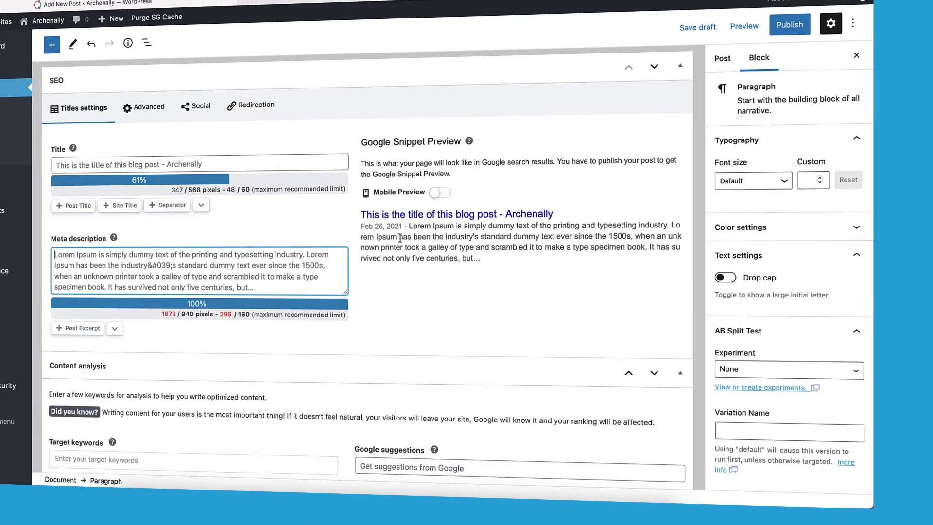
{"action": "left_click", "coordinate": [723, 57]}
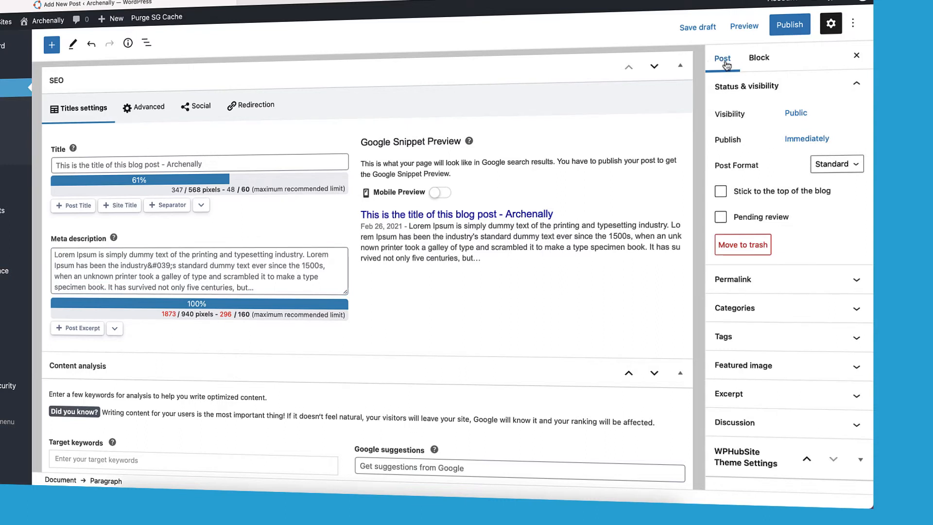
{"action": "left_click", "coordinate": [741, 393]}
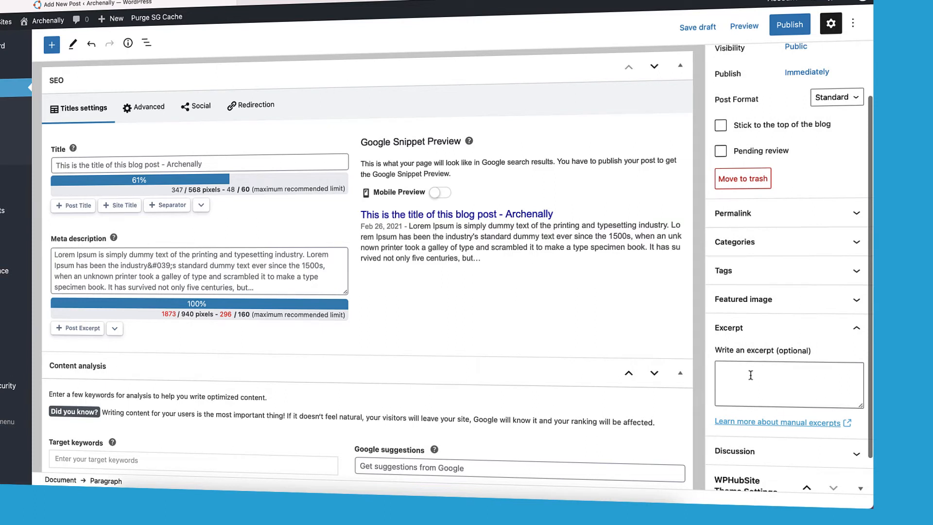
{"action": "left_click", "coordinate": [748, 373]}
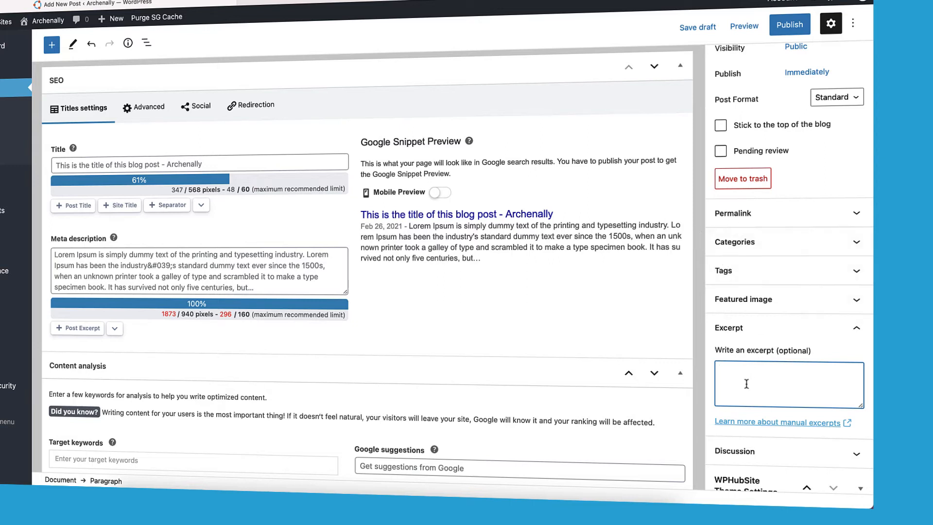
{"action": "left_click", "coordinate": [132, 262]}
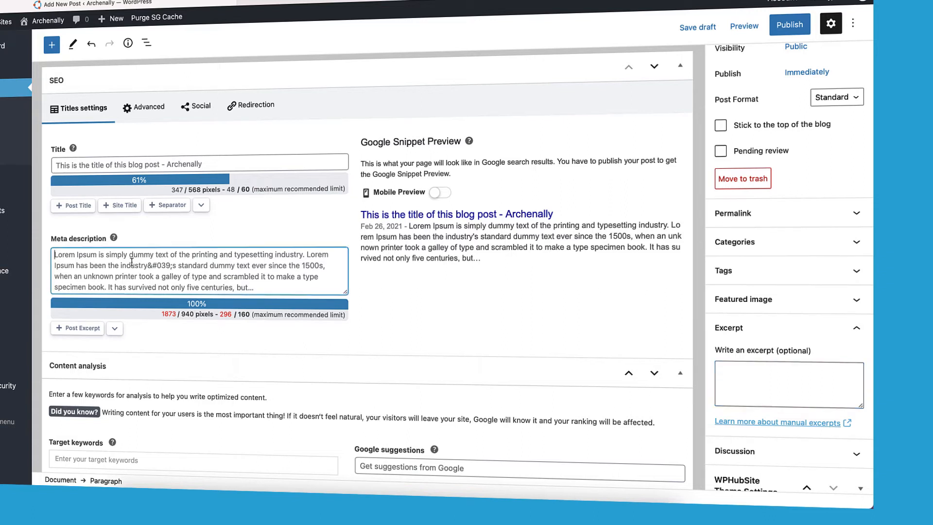
{"action": "left_click", "coordinate": [77, 327]}
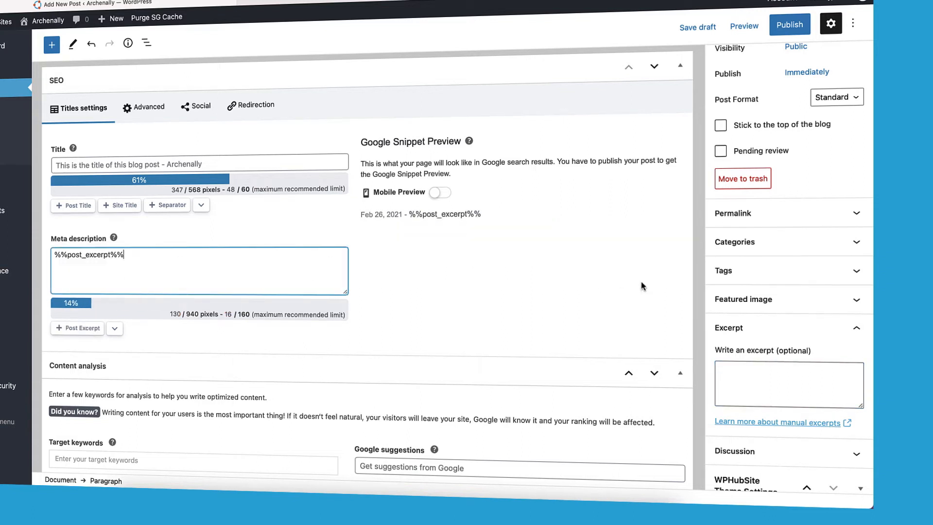
Write the excerpt 'Here's the post excerpt.' and save the draft to update the snippet.
{"action": "left_click", "coordinate": [718, 369]}
{"action": "type", "text": "Here's the post excerpt."}
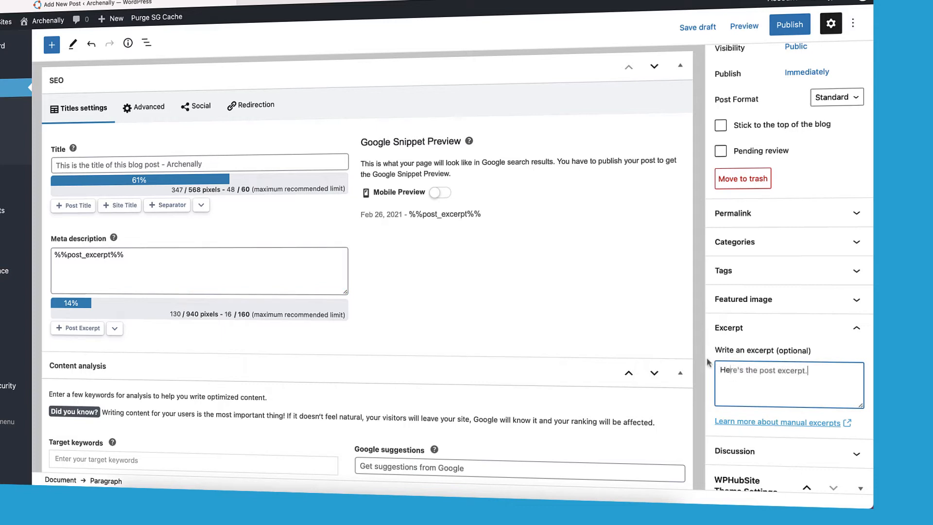
{"action": "left_click", "coordinate": [633, 284]}
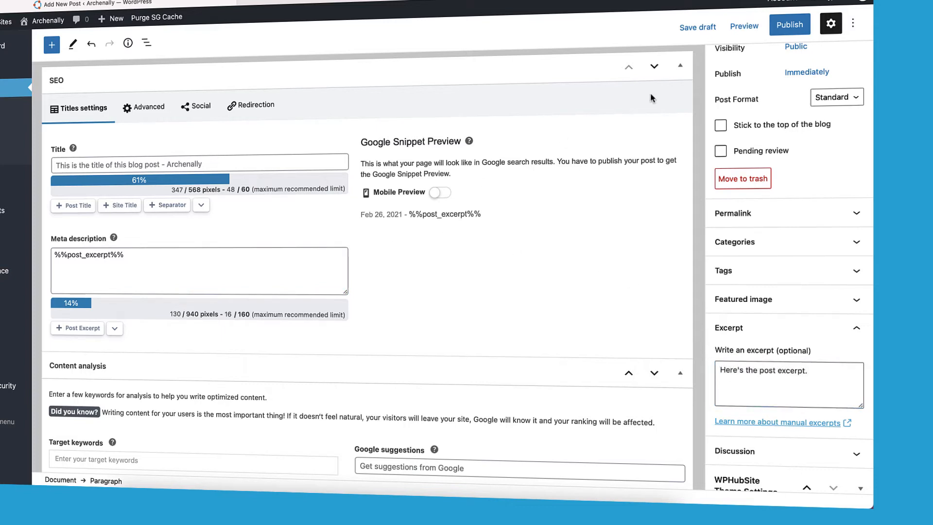
{"action": "left_click", "coordinate": [707, 32]}
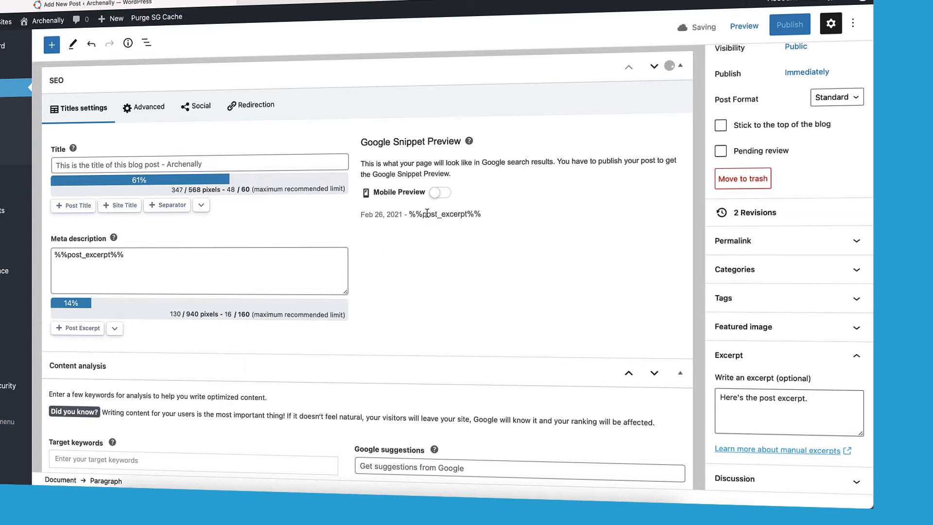
{"action": "left_click", "coordinate": [82, 258]}
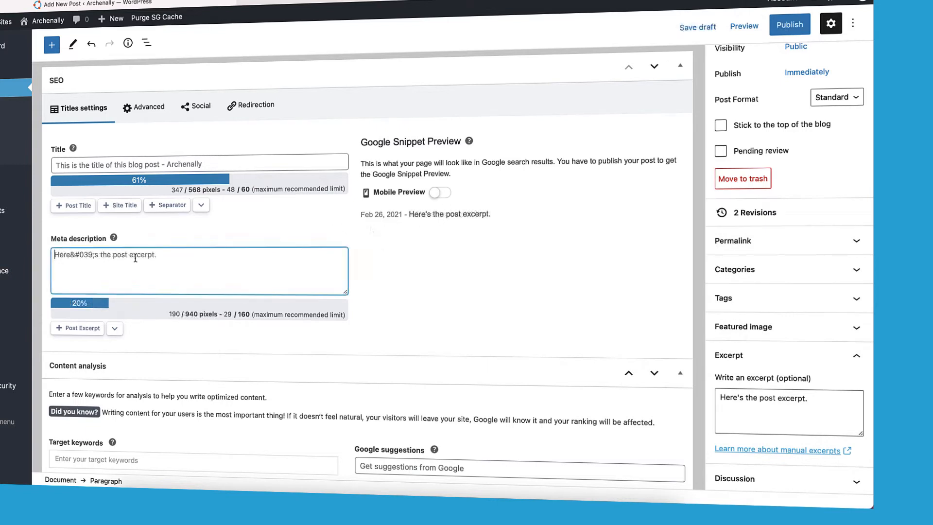
{"action": "left_click", "coordinate": [833, 406]}
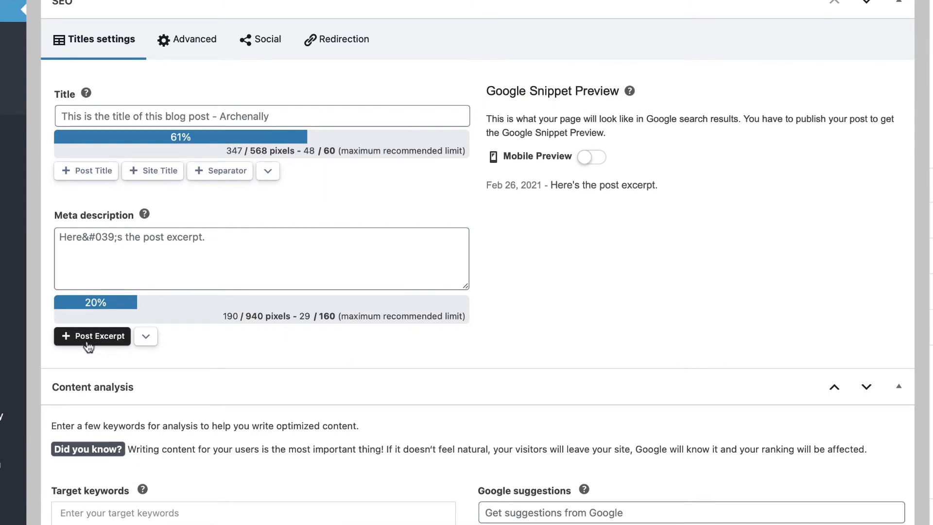
{"action": "left_click", "coordinate": [145, 337]}
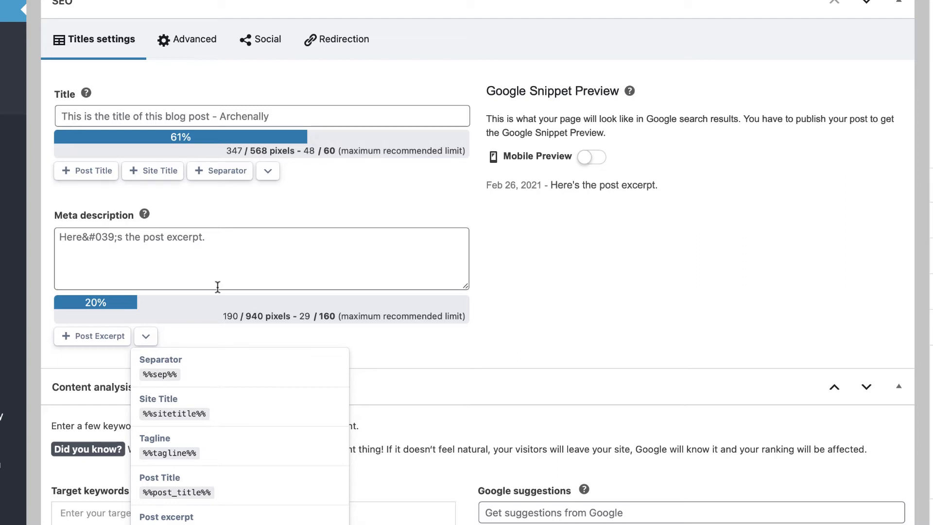
{"action": "left_click", "coordinate": [340, 214]}
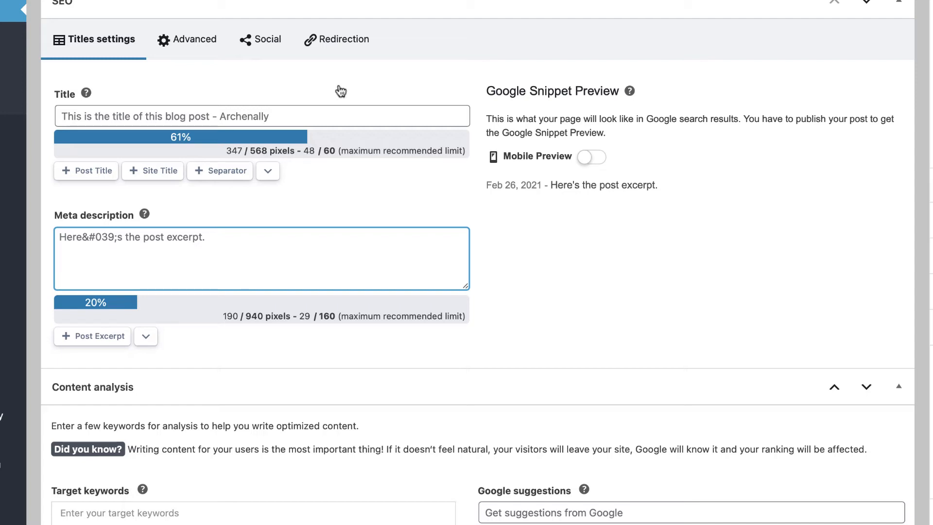
{"action": "scroll", "coordinate": [292, 127], "scroll_direction": "up", "scroll_amount": 2}
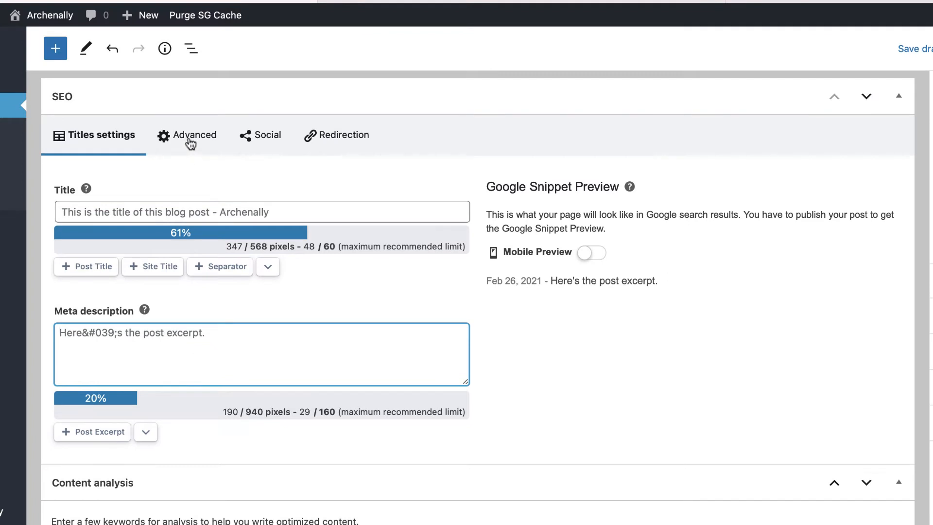
Check noindex and nofollow in the post's Advanced SEO settings and review the canonical URL.
{"action": "left_click", "coordinate": [190, 107]}
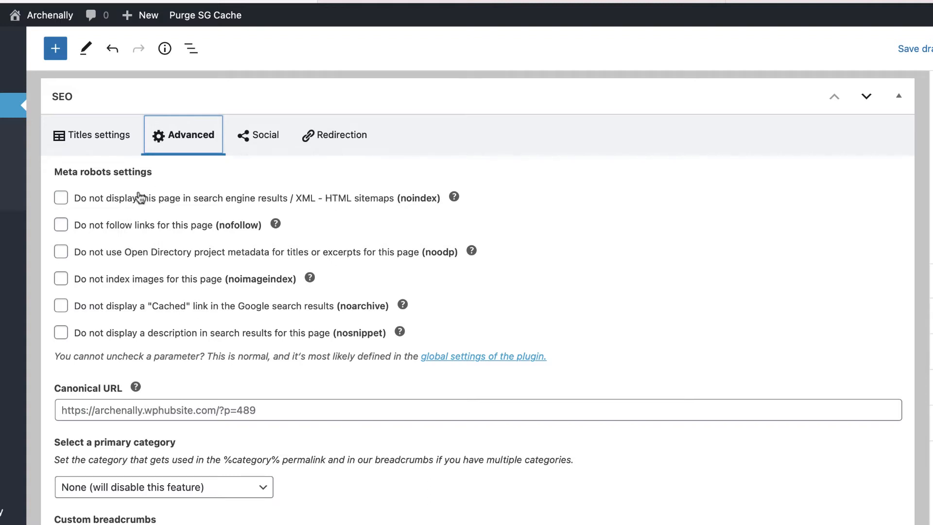
{"action": "left_click", "coordinate": [61, 198]}
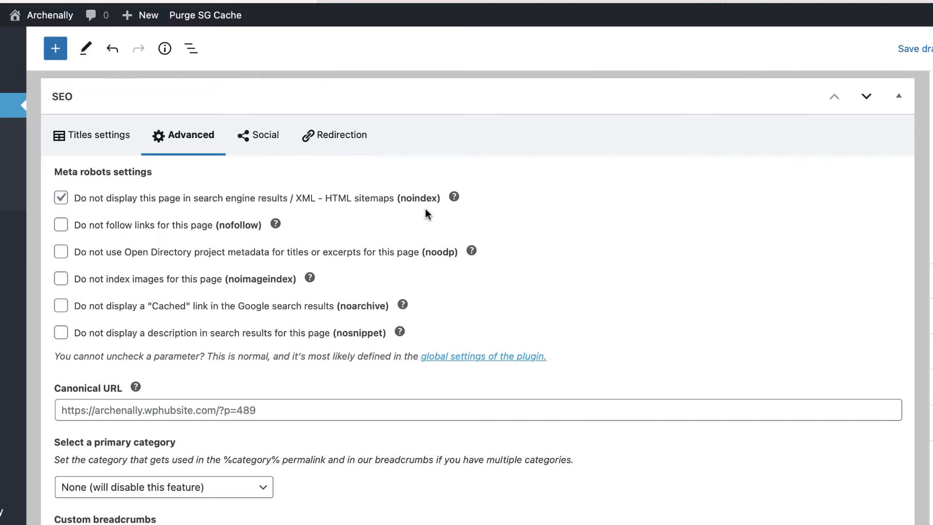
{"action": "left_click", "coordinate": [62, 226]}
{"action": "left_click", "coordinate": [183, 408]}
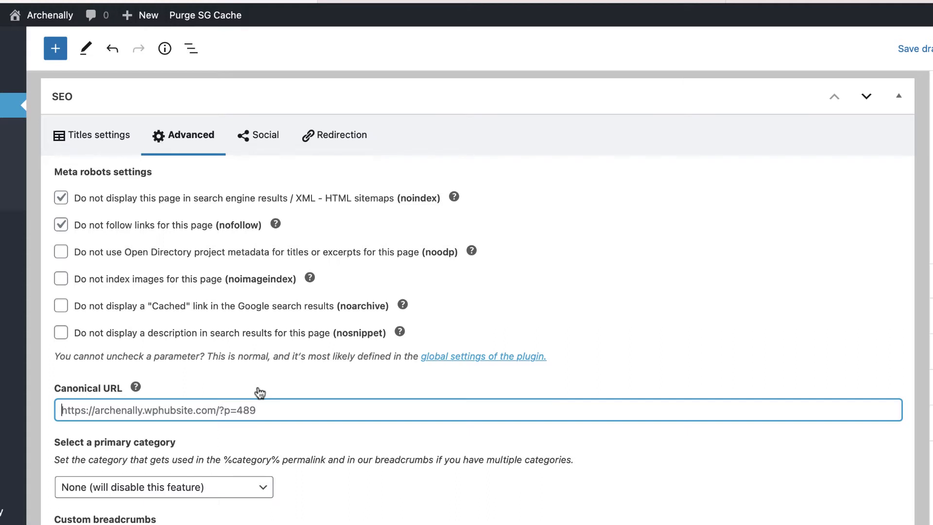
{"action": "scroll", "coordinate": [291, 374], "scroll_direction": "down", "scroll_amount": 3}
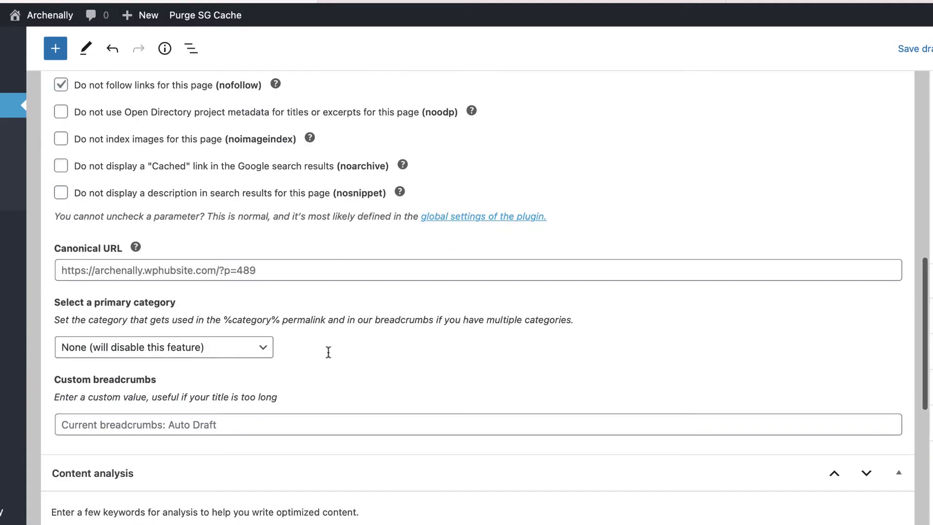
Leave the primary category set to None.
{"action": "left_click", "coordinate": [261, 350]}
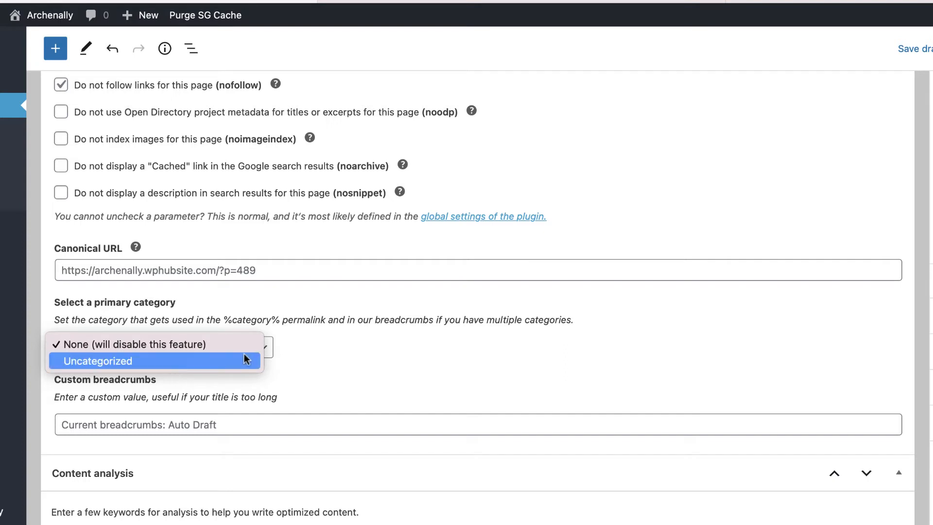
{"action": "left_click", "coordinate": [310, 354]}
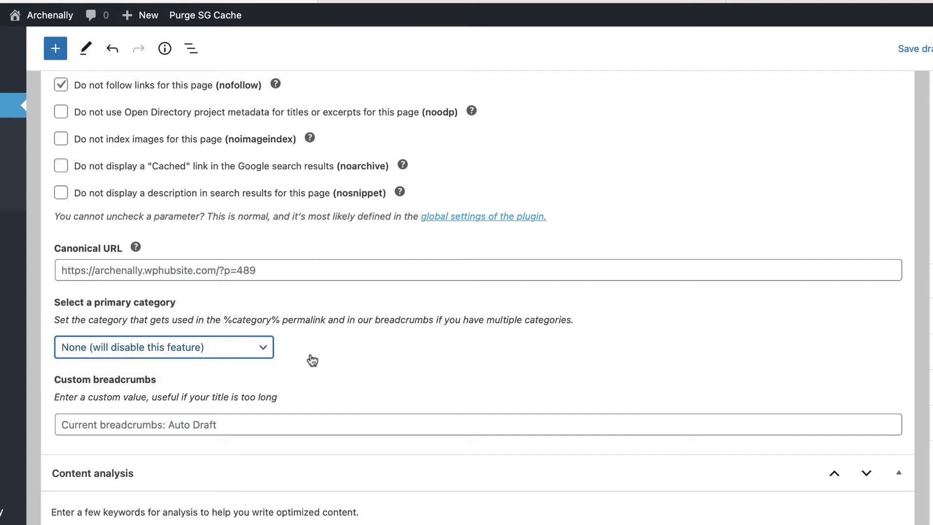
{"action": "left_click", "coordinate": [312, 360]}
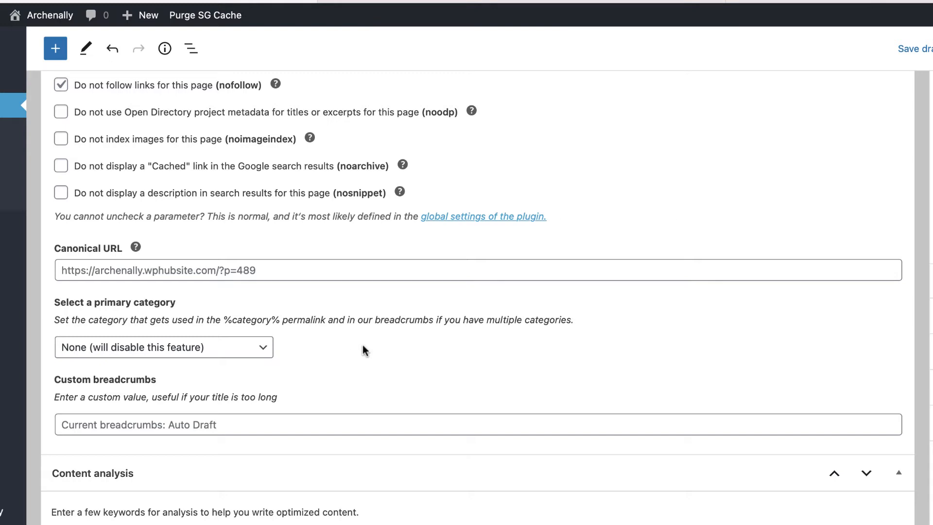
{"action": "scroll", "coordinate": [350, 356], "scroll_direction": "down", "scroll_amount": 3}
Enter 'Contact Us' as a custom breadcrumb, then delete it to leave the field empty.
{"action": "left_click", "coordinate": [164, 351]}
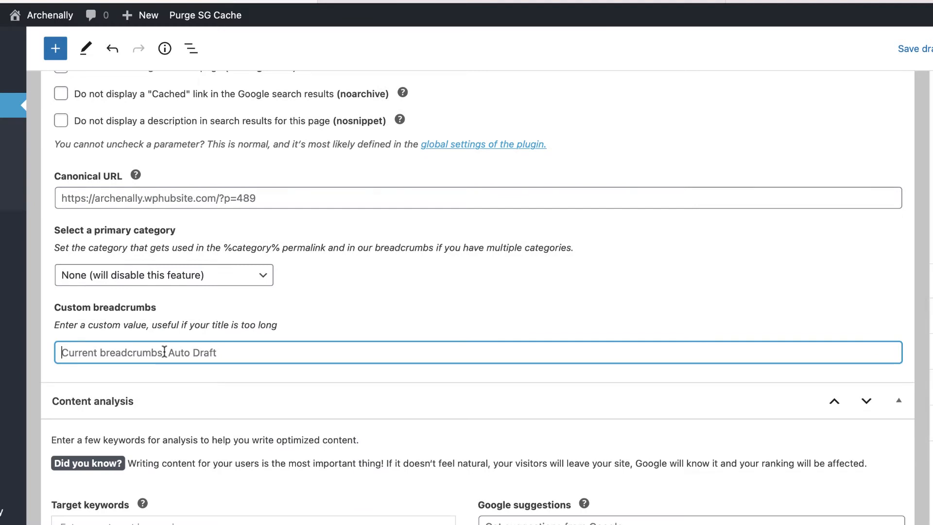
{"action": "left_click", "coordinate": [333, 323]}
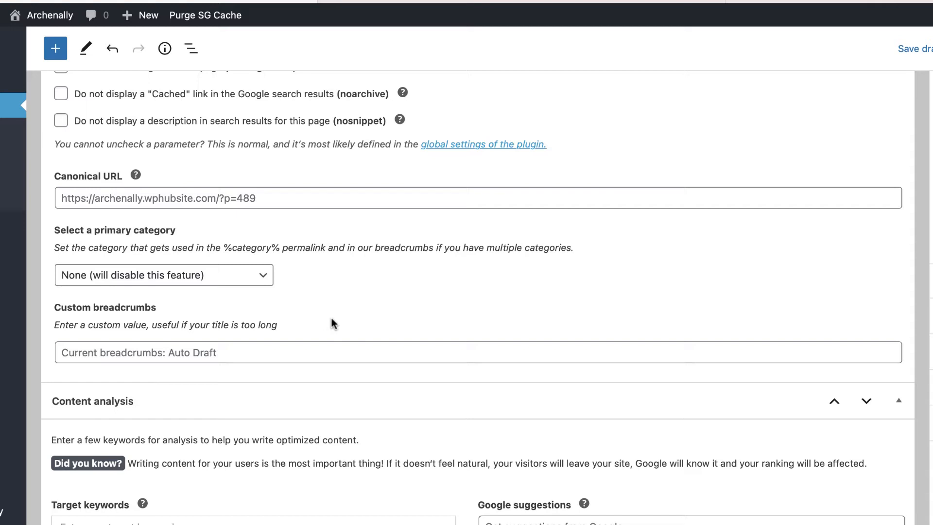
{"action": "left_click", "coordinate": [307, 353]}
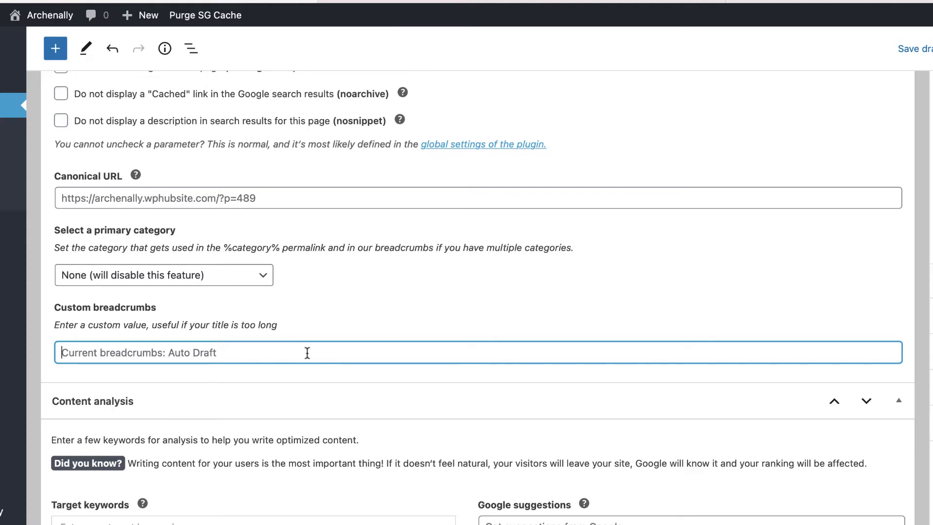
{"action": "type", "text": "Contact Us"}
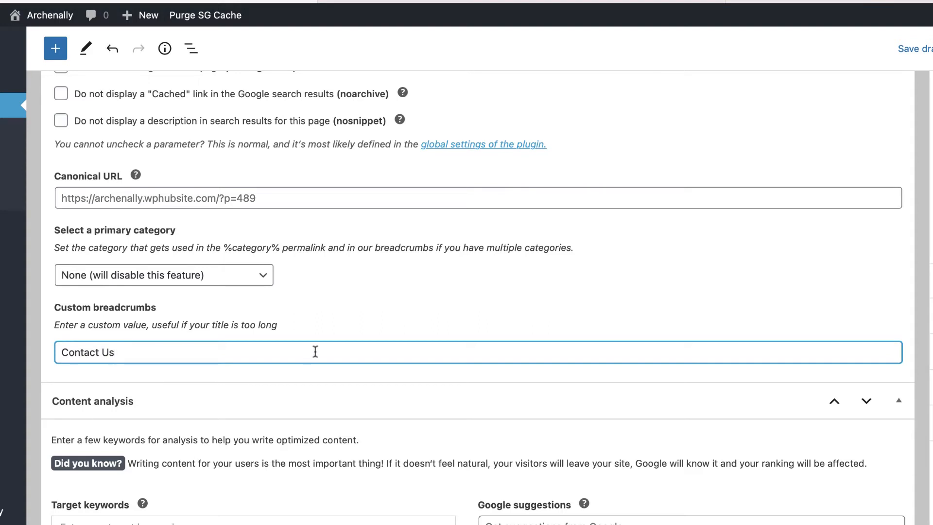
{"action": "left_click", "coordinate": [419, 340]}
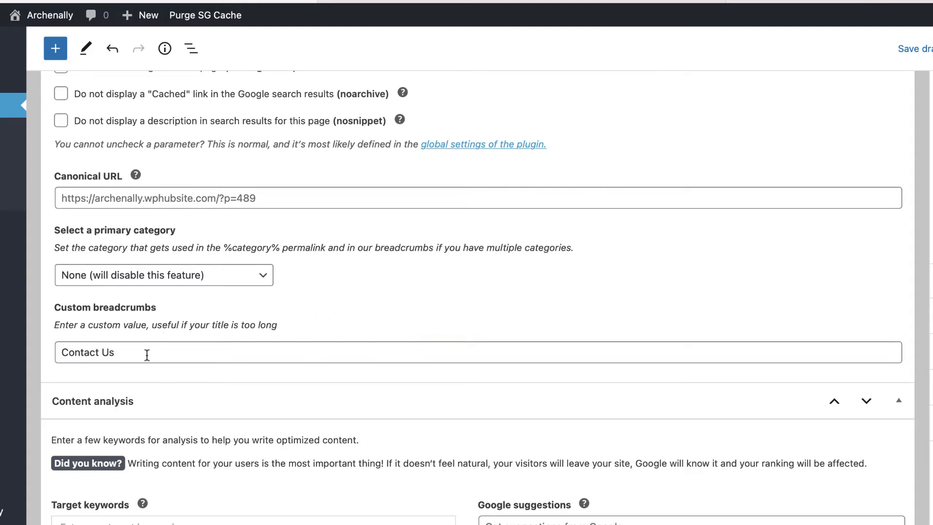
{"action": "left_click_drag", "start_coordinate": [147, 355], "coordinate": [41, 351]}
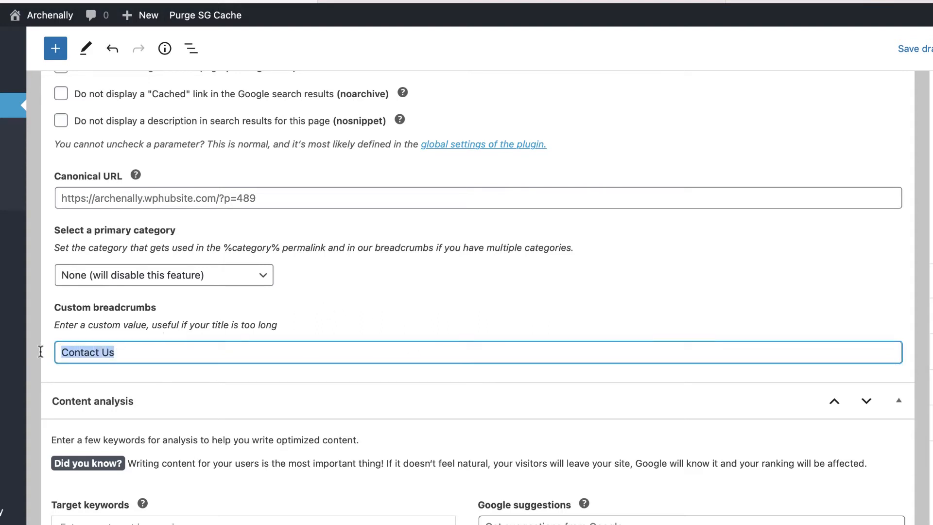
{"action": "key", "text": "BackSpace"}
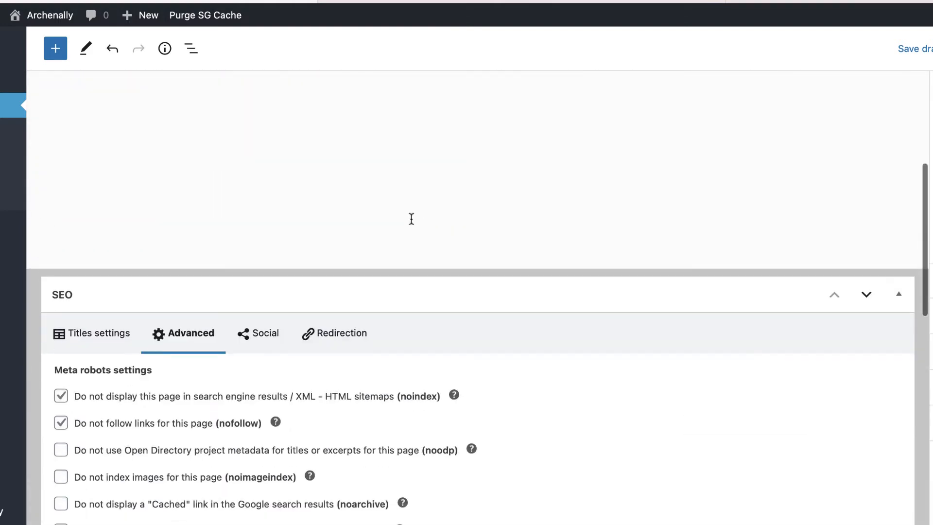
{"action": "scroll", "coordinate": [410, 217], "scroll_direction": "down", "scroll_amount": 5}
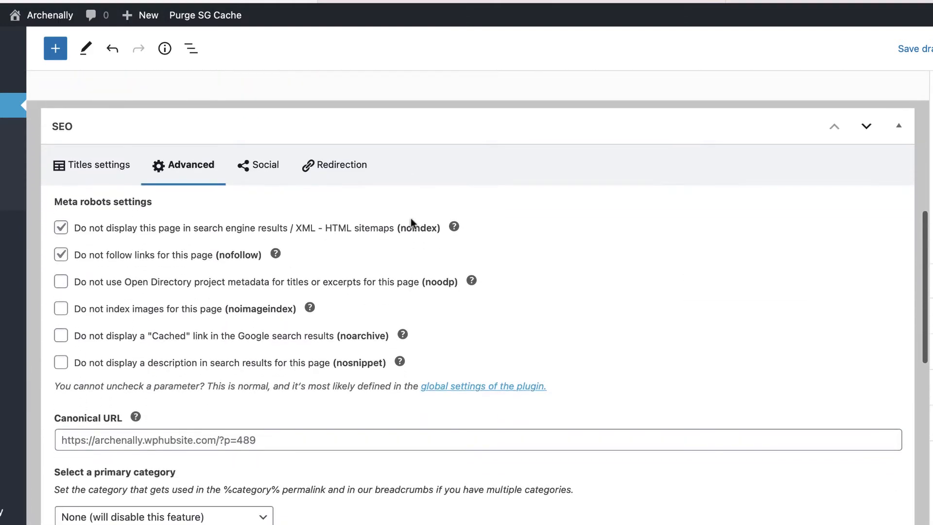
Show the Social settings with the Facebook preview and start editing the Facebook title.
{"action": "left_click", "coordinate": [262, 168]}
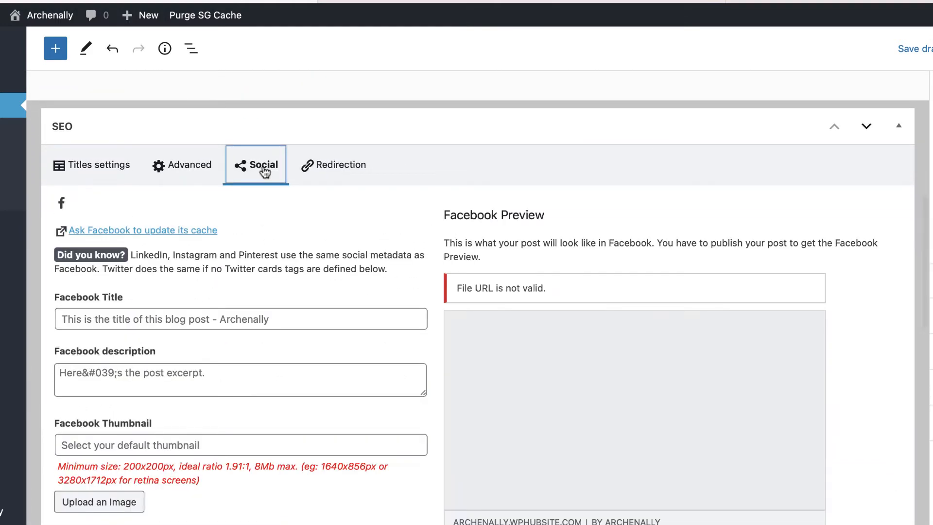
{"action": "scroll", "coordinate": [409, 231], "scroll_direction": "down", "scroll_amount": 1}
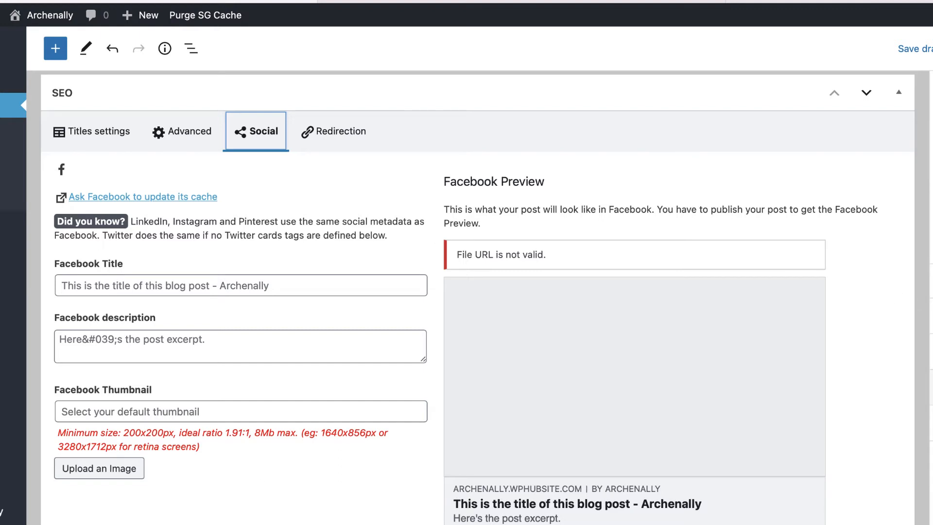
{"action": "left_click", "coordinate": [931, 423]}
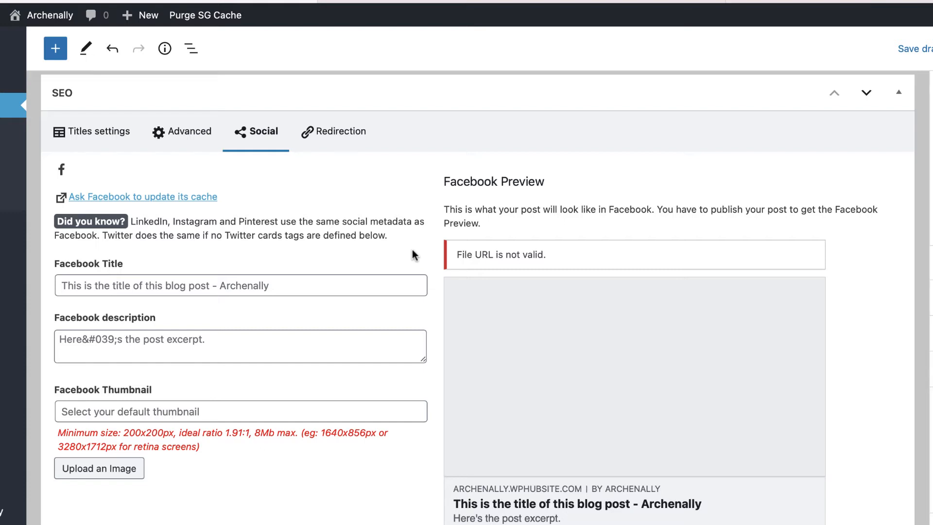
{"action": "left_click", "coordinate": [128, 282]}
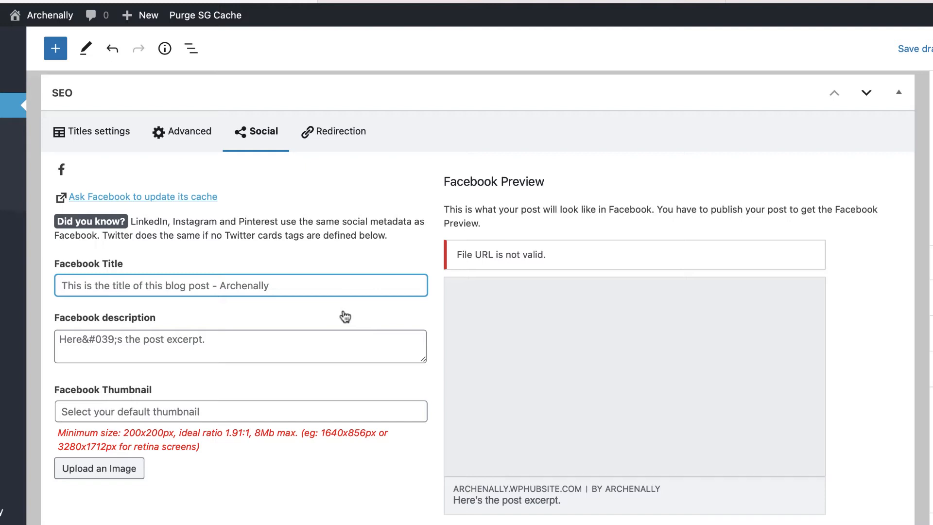
Review the Facebook and Twitter fields, then show the Redirection settings, which are off and set to 301.
{"action": "scroll", "coordinate": [262, 327], "scroll_direction": "down", "scroll_amount": 2}
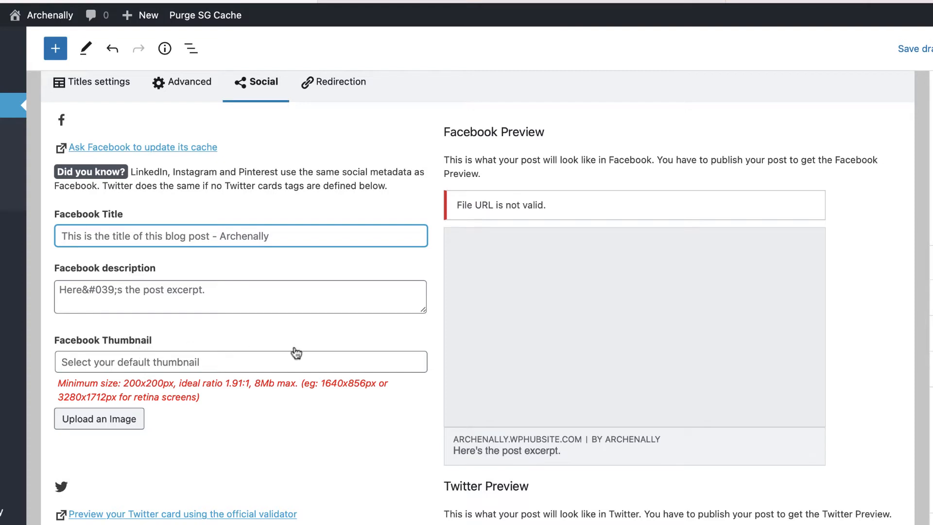
{"action": "scroll", "coordinate": [324, 344], "scroll_direction": "down", "scroll_amount": 1}
{"action": "scroll", "coordinate": [322, 314], "scroll_direction": "up", "scroll_amount": 1}
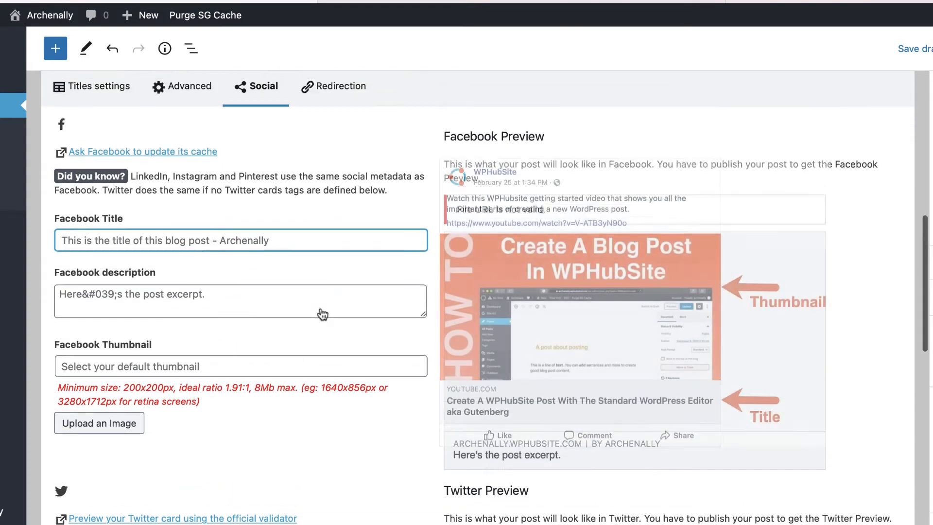
{"action": "scroll", "coordinate": [323, 314], "scroll_direction": "down", "scroll_amount": 3}
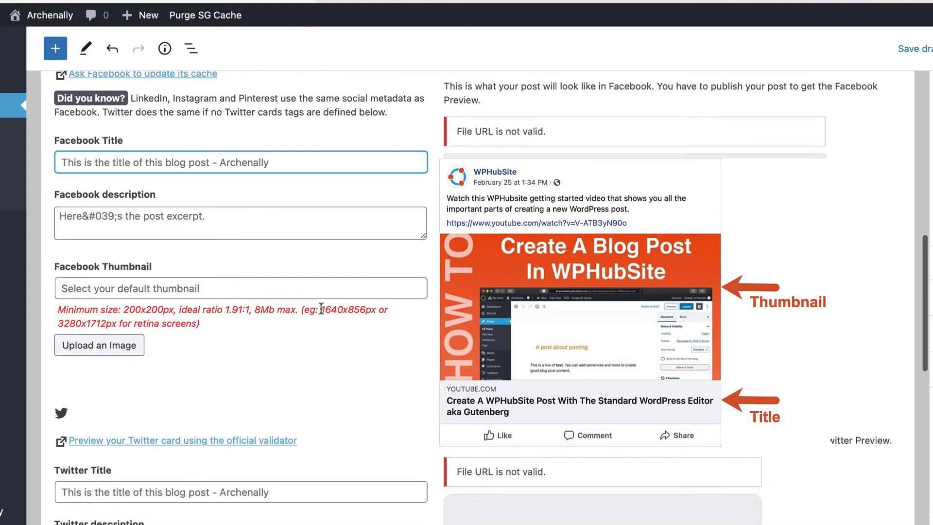
{"action": "scroll", "coordinate": [321, 309], "scroll_direction": "down", "scroll_amount": 10}
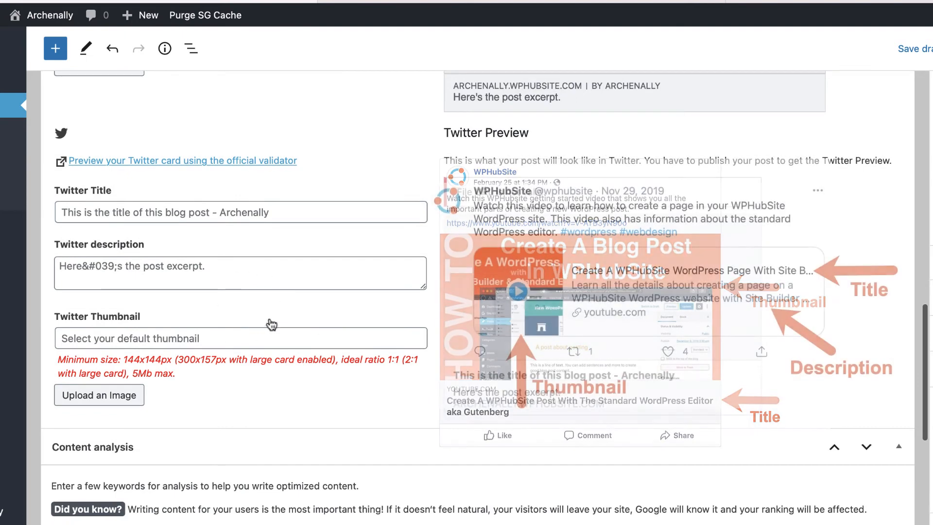
{"action": "scroll", "coordinate": [343, 325], "scroll_direction": "up", "scroll_amount": 5}
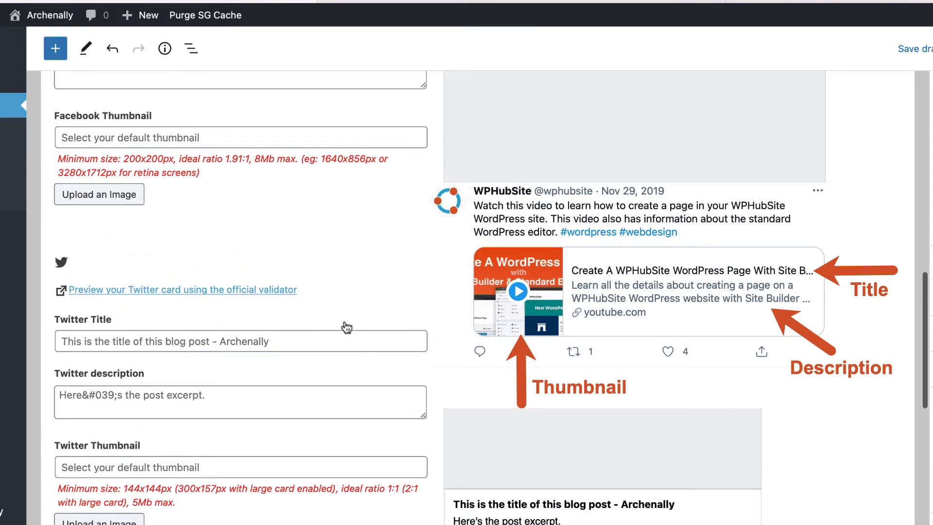
{"action": "scroll", "coordinate": [346, 327], "scroll_direction": "up", "scroll_amount": 7}
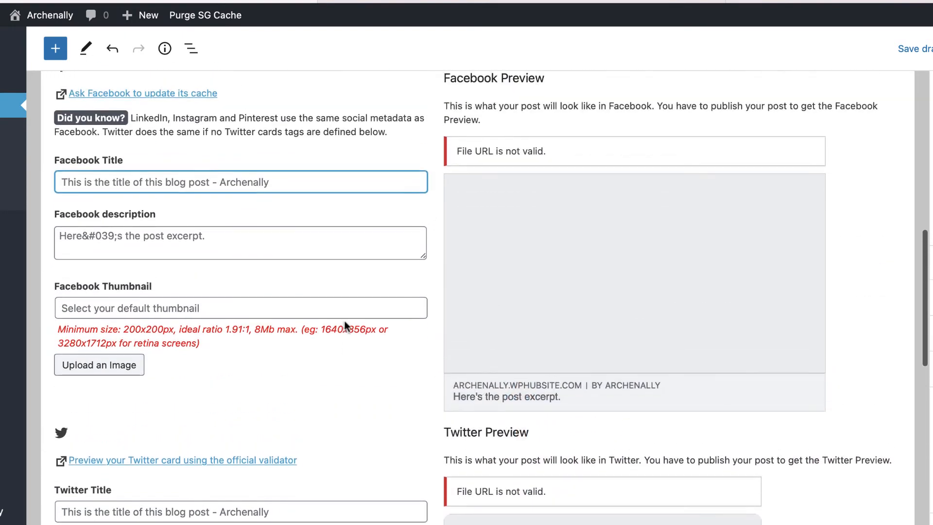
{"action": "scroll", "coordinate": [385, 287], "scroll_direction": "up", "scroll_amount": 4}
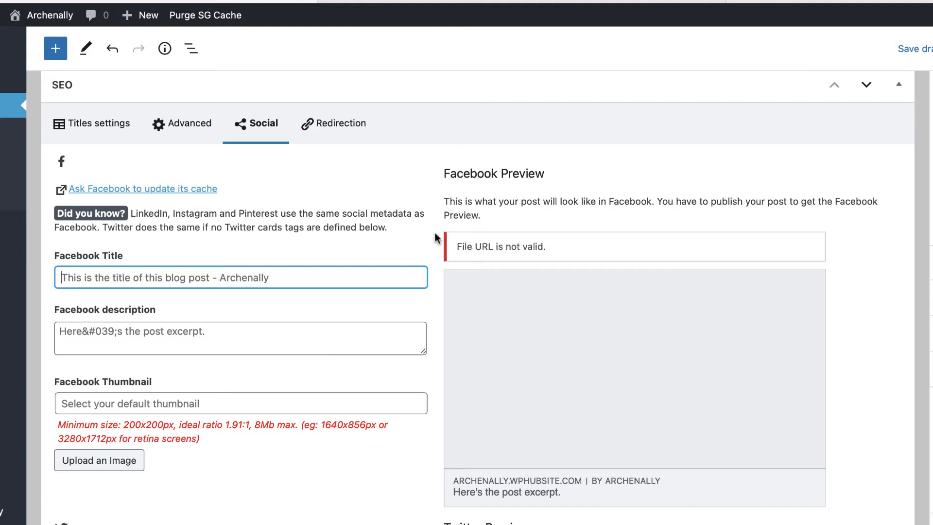
{"action": "scroll", "coordinate": [429, 243], "scroll_direction": "up", "scroll_amount": 2}
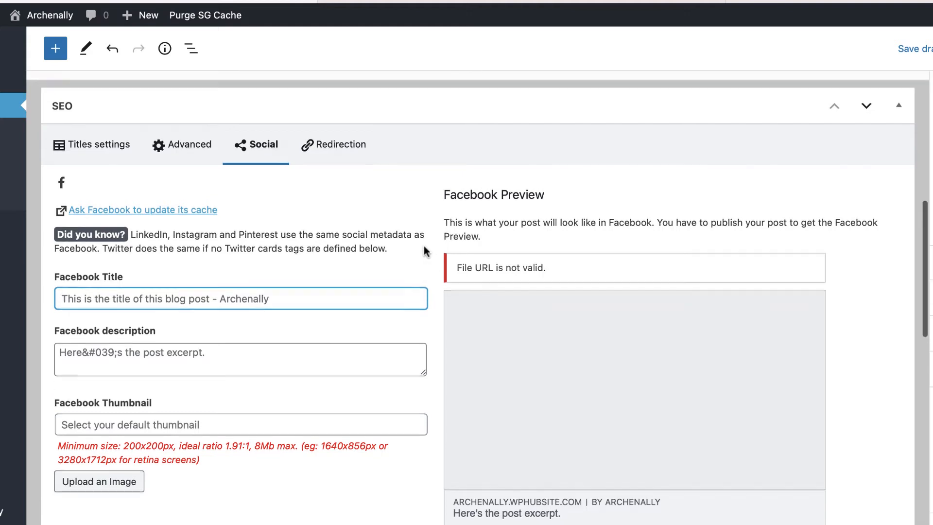
{"action": "left_click", "coordinate": [348, 190]}
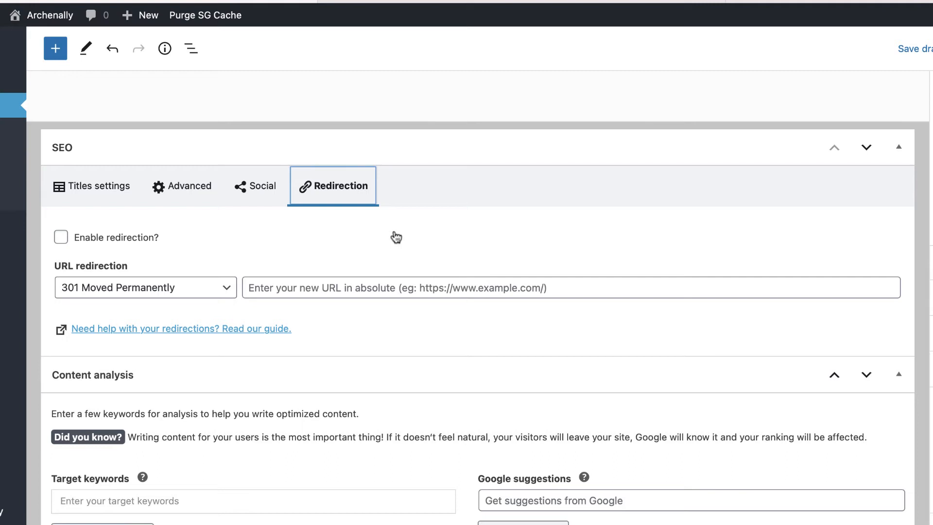
Enable redirection with type 301 Moved Permanently, leave the URL empty, and start publishing.
{"action": "left_click", "coordinate": [61, 237]}
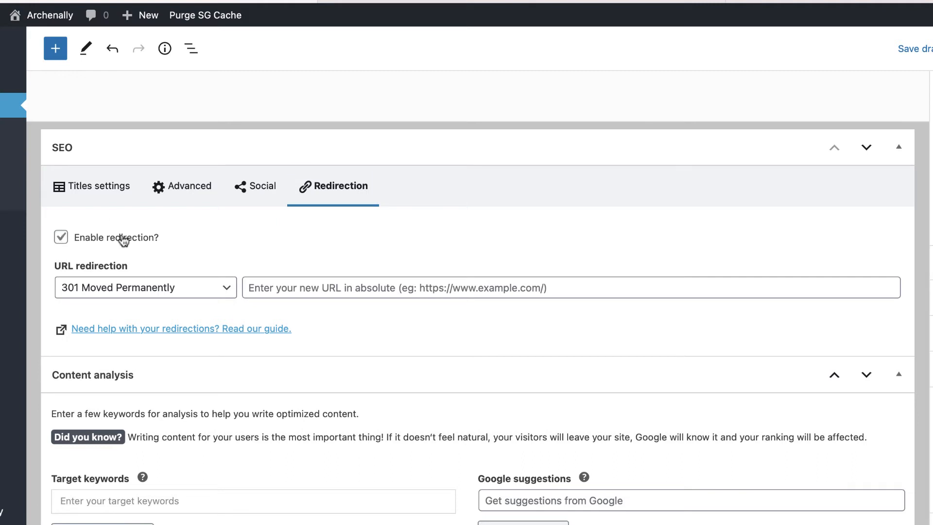
{"action": "left_click", "coordinate": [194, 291]}
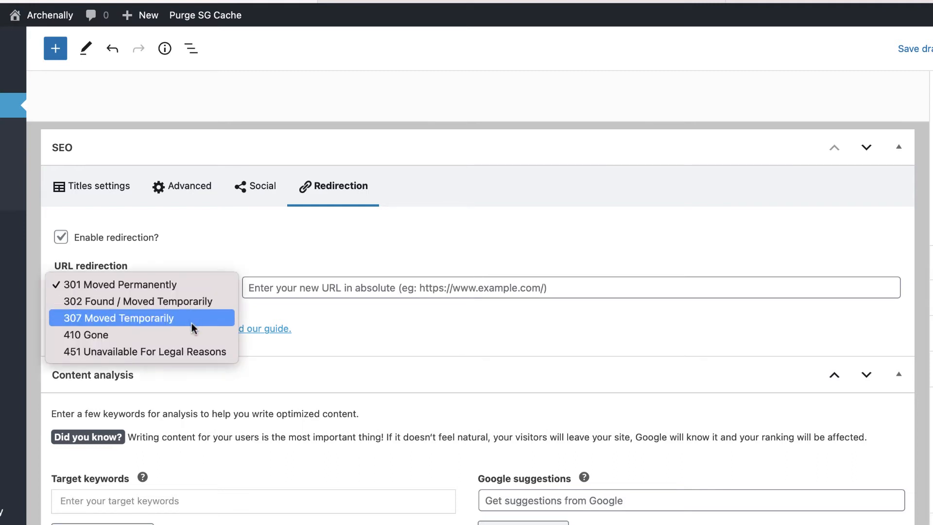
{"action": "left_click", "coordinate": [329, 262]}
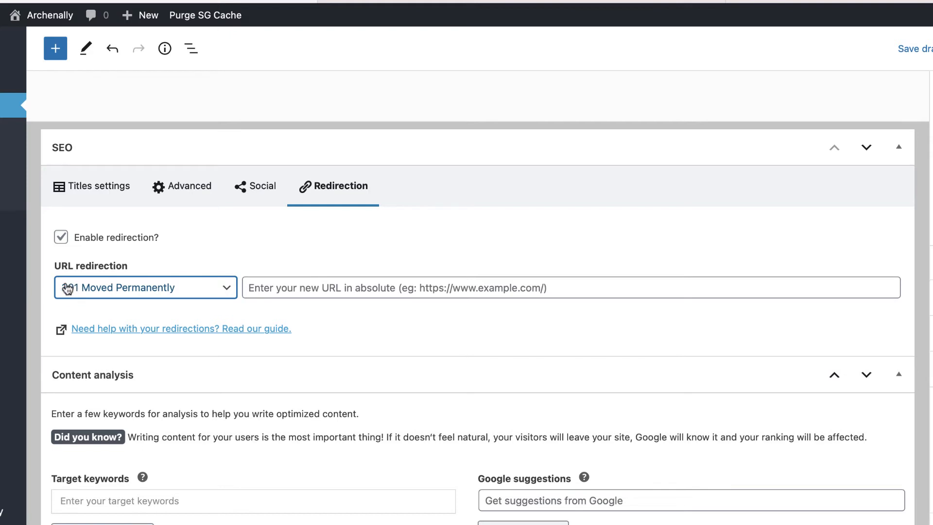
{"action": "left_click", "coordinate": [276, 290]}
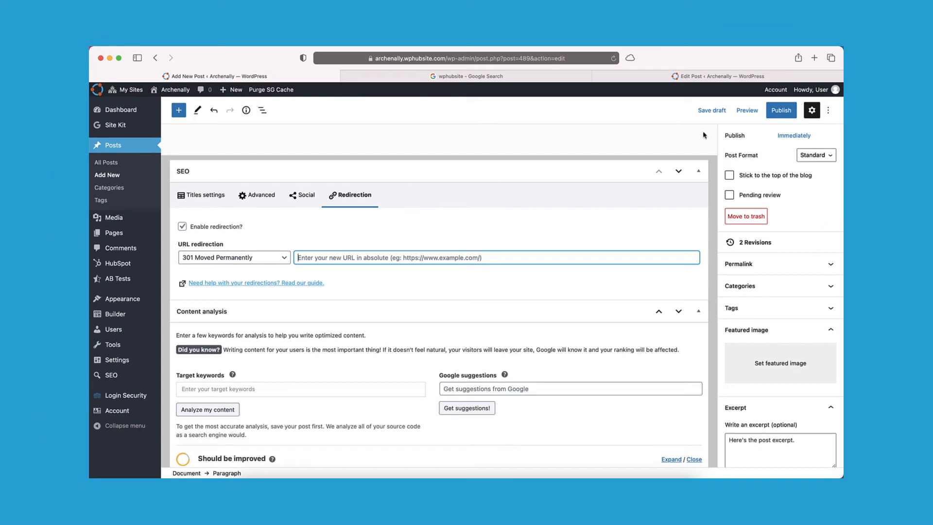
{"action": "left_click", "coordinate": [773, 113]}
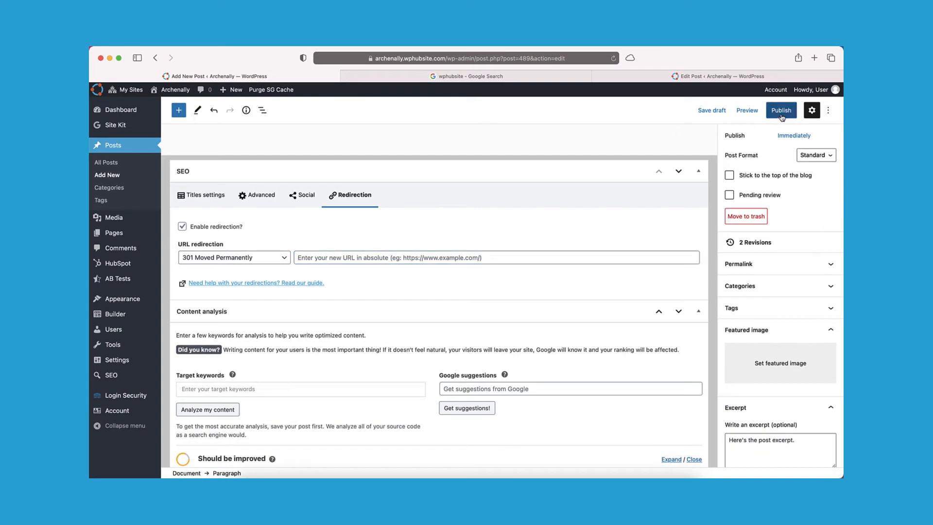
Confirm publishing, turn on and save Enable Video Sitemaps in SEO > XML / HTML Sitemap, and return to Posts.
{"action": "left_click", "coordinate": [767, 114]}
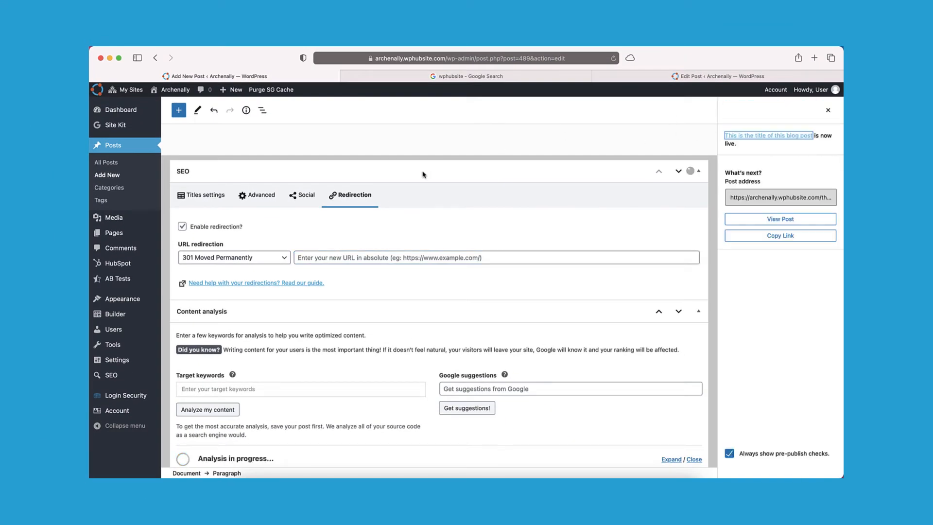
{"action": "mouse_move", "coordinate": [130, 381]}
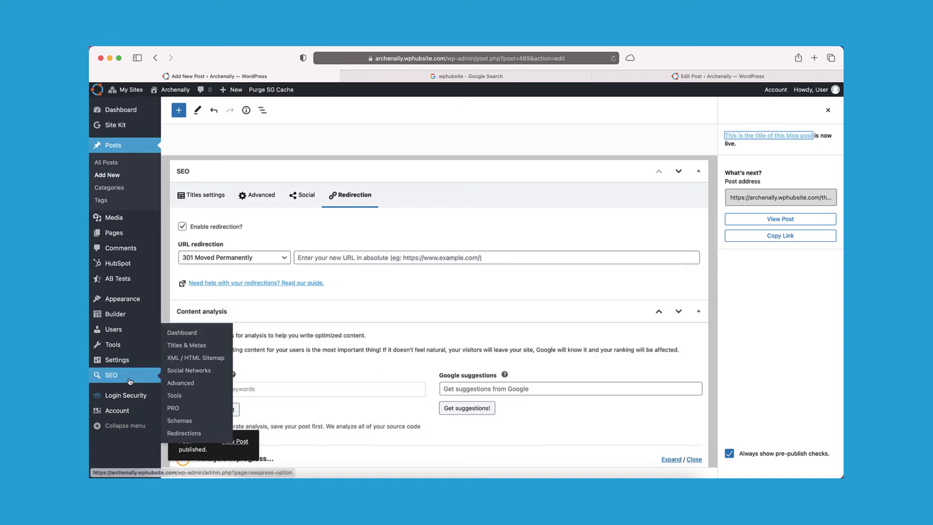
{"action": "left_click", "coordinate": [213, 358]}
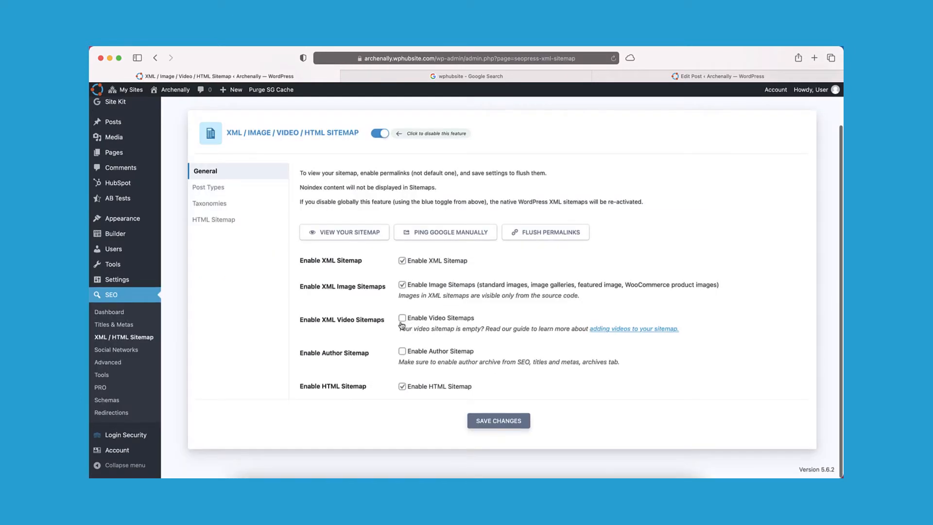
{"action": "left_click", "coordinate": [402, 319]}
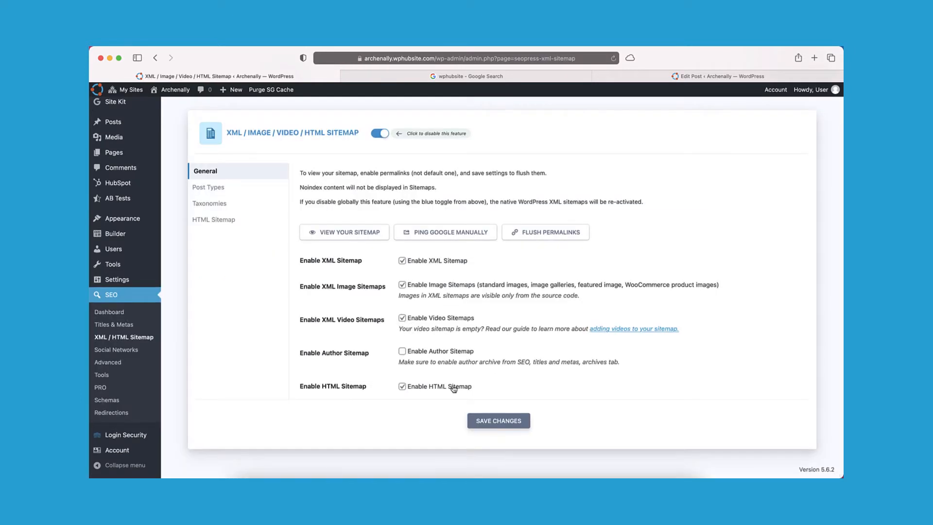
{"action": "left_click", "coordinate": [478, 420]}
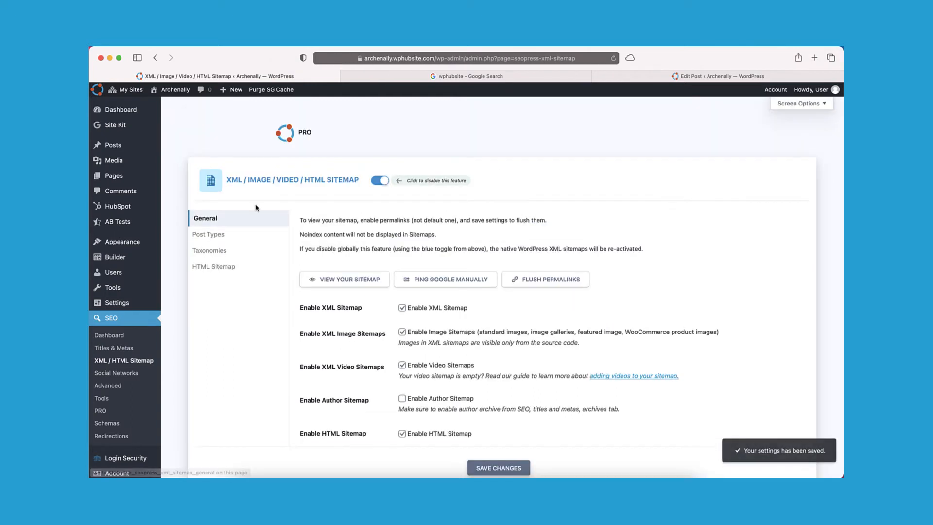
{"action": "left_click", "coordinate": [150, 151]}
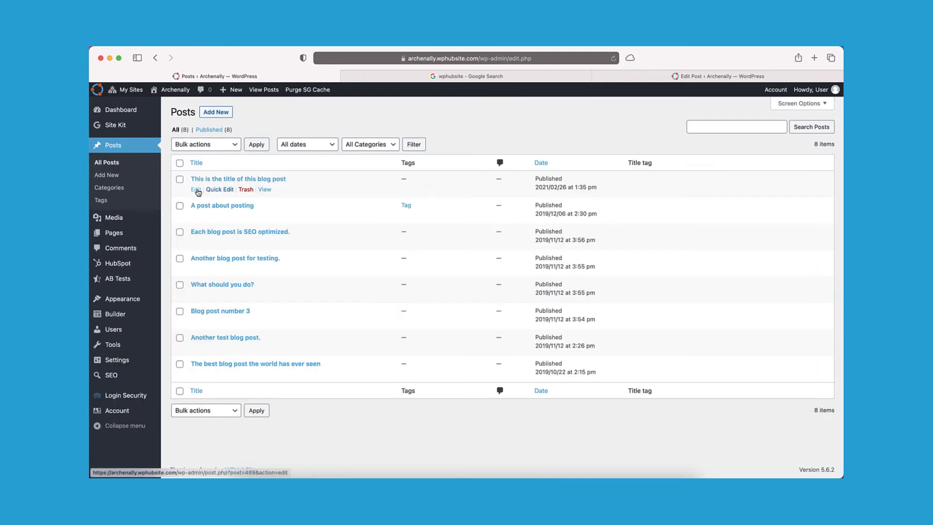
Reopen the first, published post in the editor and show its SEO Video Sitemap tab.
{"action": "left_click", "coordinate": [196, 190]}
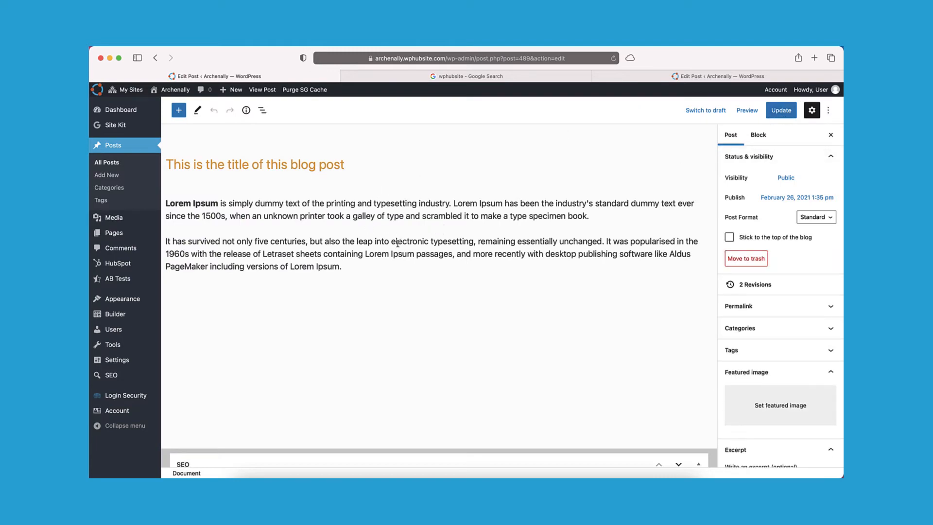
{"action": "scroll", "coordinate": [379, 236], "scroll_direction": "down", "scroll_amount": 10}
{"action": "scroll", "coordinate": [397, 243], "scroll_direction": "up", "scroll_amount": 3}
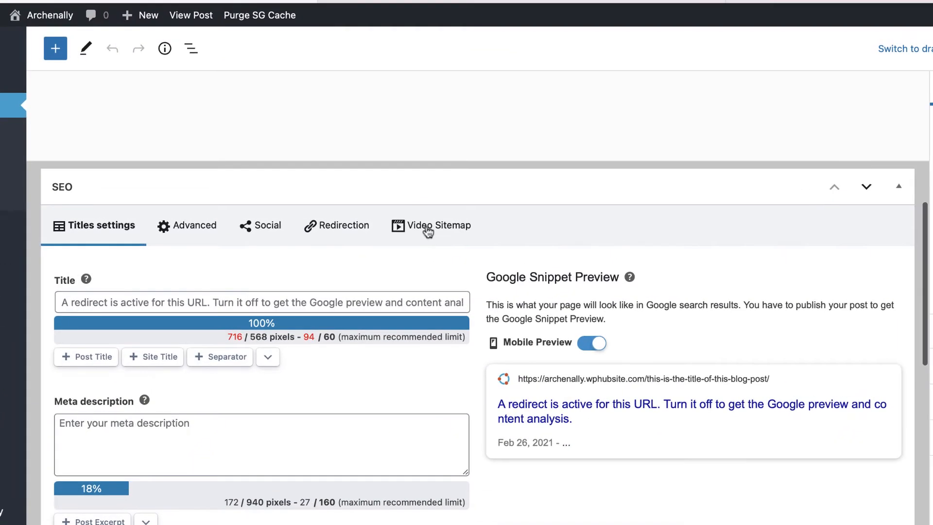
{"action": "left_click", "coordinate": [416, 225]}
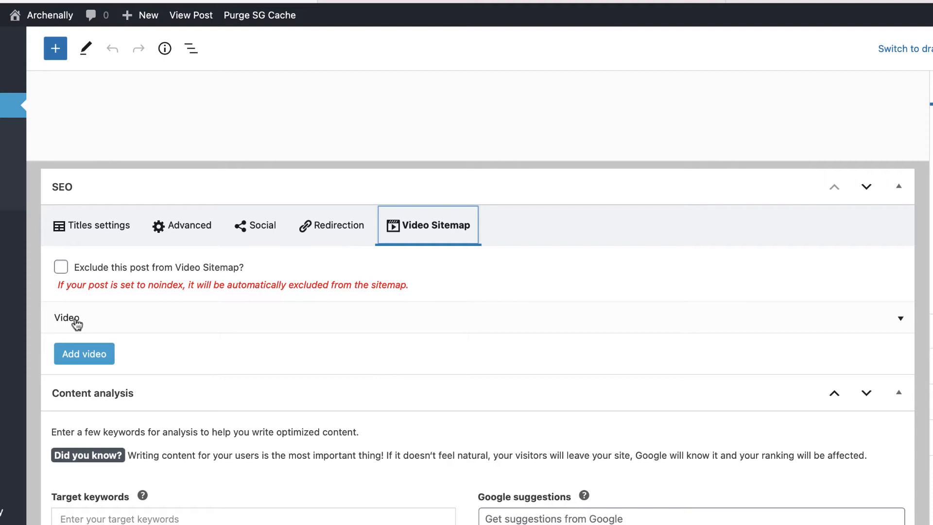
Expand the Video entry, tick then untick 'NOT an external video', and review the blank fields.
{"action": "left_click", "coordinate": [130, 323]}
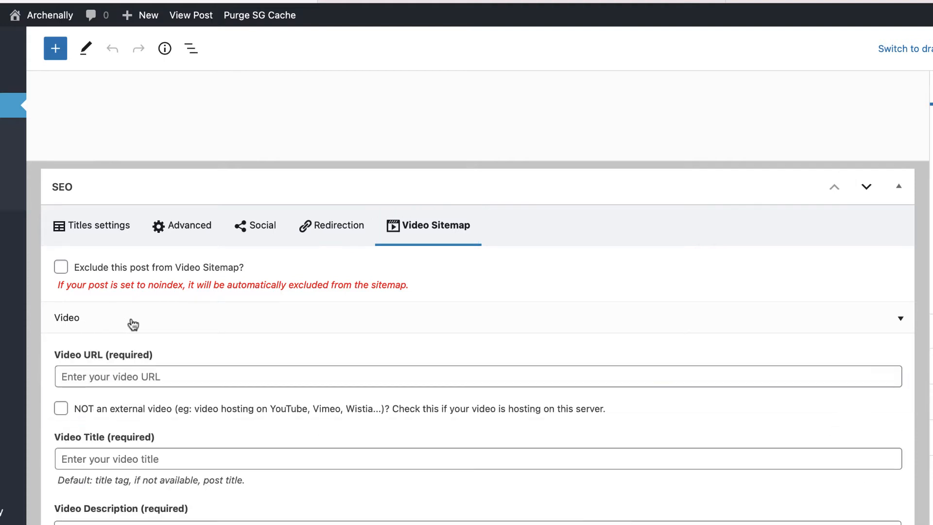
{"action": "scroll", "coordinate": [304, 340], "scroll_direction": "down", "scroll_amount": 3}
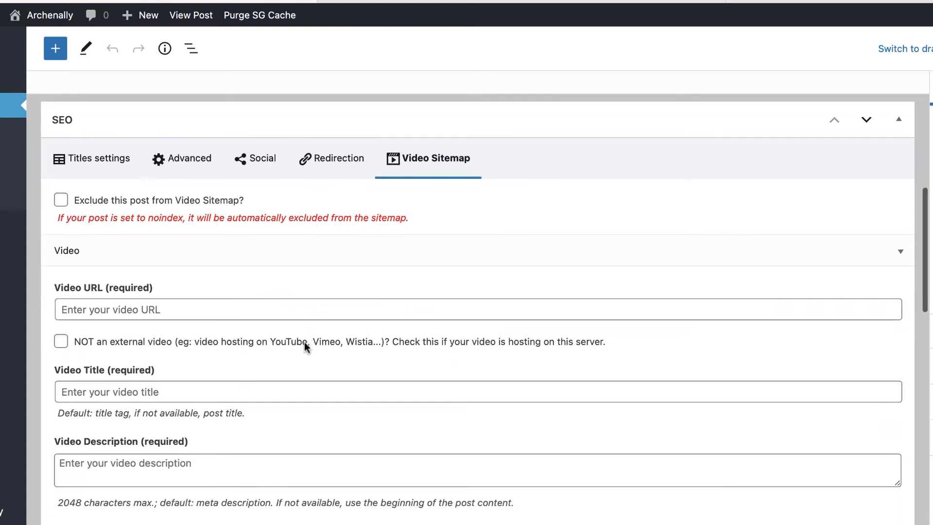
{"action": "left_click", "coordinate": [228, 311]}
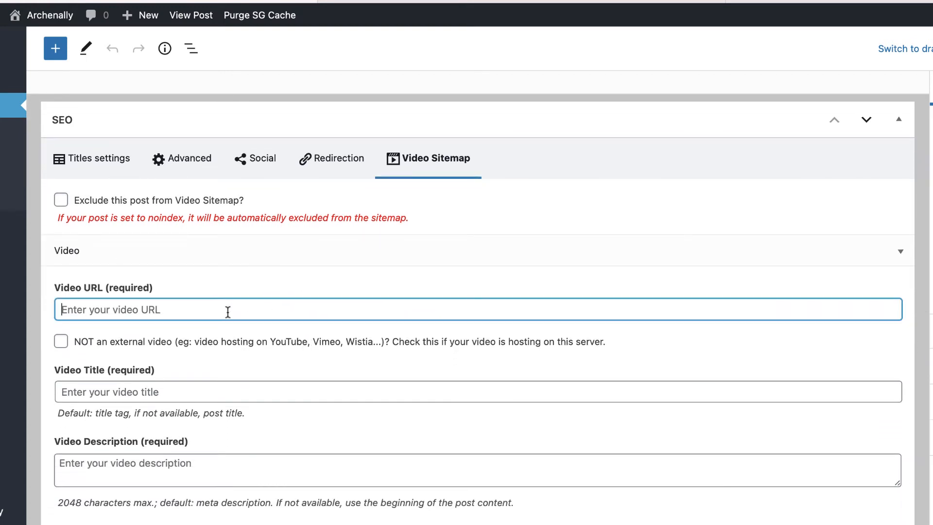
{"action": "scroll", "coordinate": [227, 311], "scroll_direction": "down", "scroll_amount": 4}
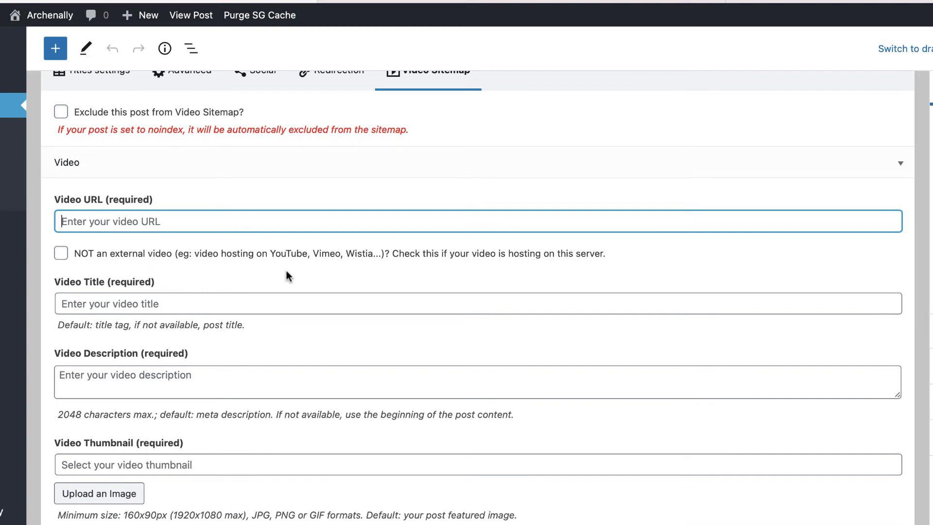
{"action": "left_click", "coordinate": [61, 253]}
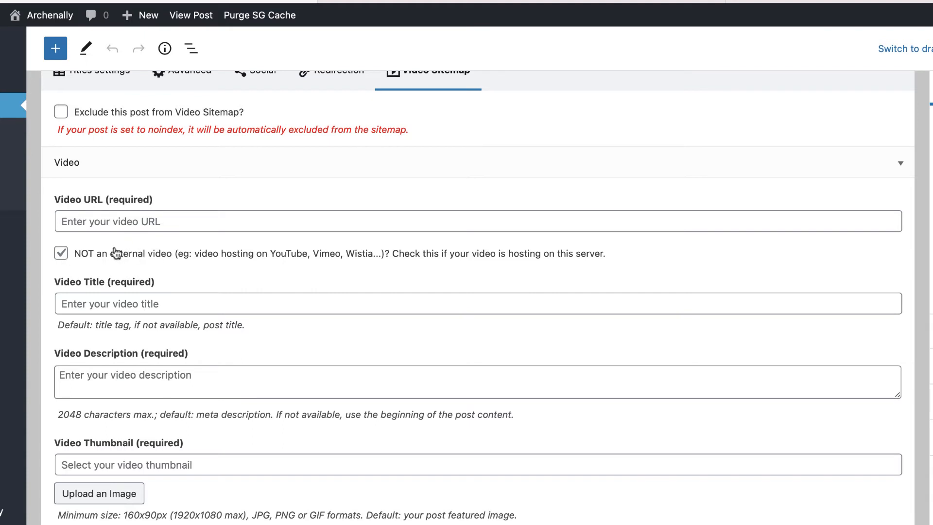
{"action": "left_click", "coordinate": [98, 223]}
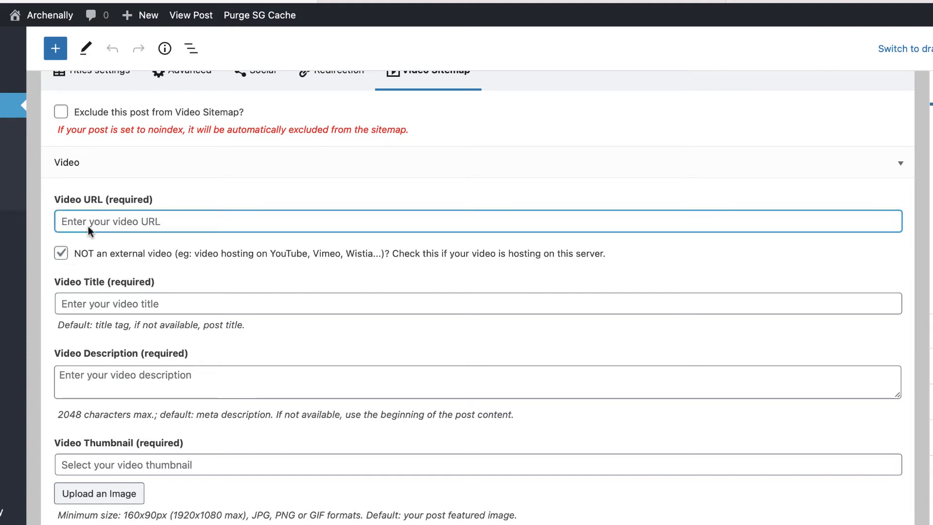
{"action": "left_click", "coordinate": [61, 254]}
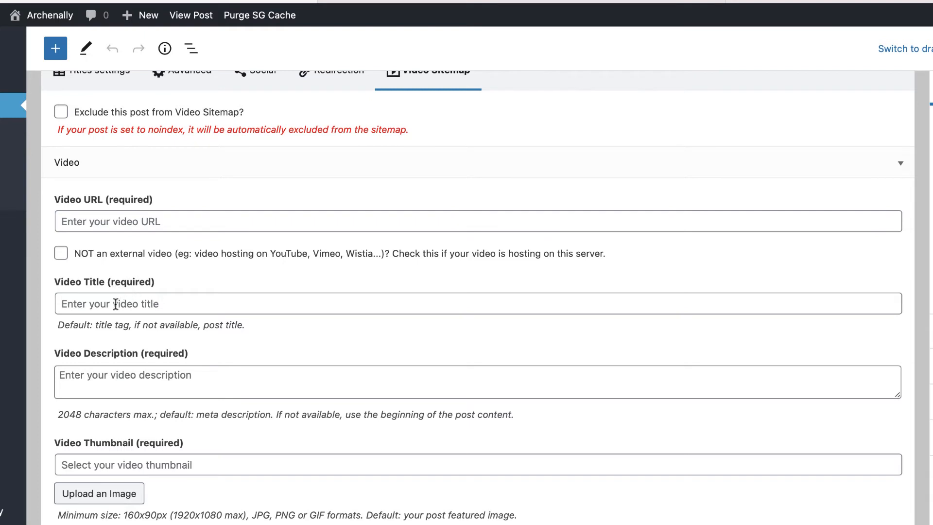
{"action": "scroll", "coordinate": [117, 305], "scroll_direction": "down", "scroll_amount": 3}
{"action": "scroll", "coordinate": [201, 313], "scroll_direction": "down", "scroll_amount": 3}
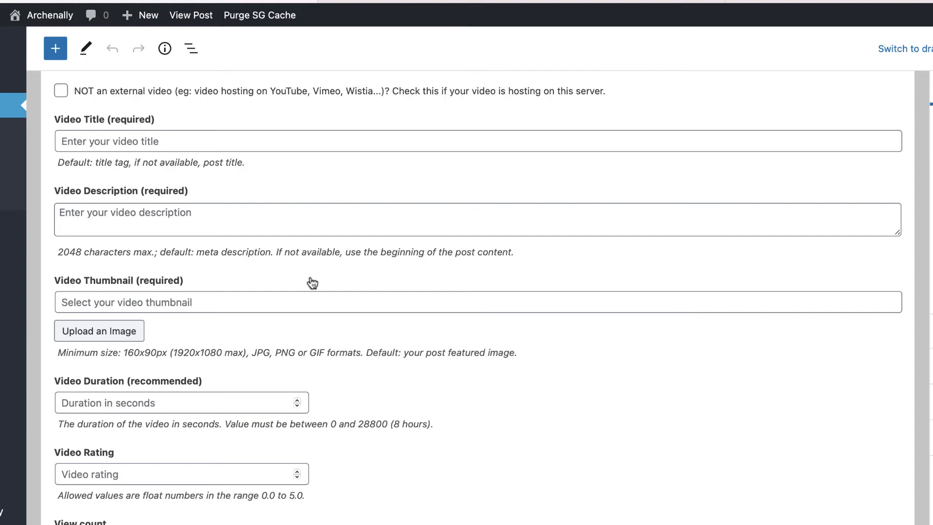
On the Google wphubsite search, switch to the Videos results and scroll through them.
{"action": "left_click", "coordinate": [528, 5]}
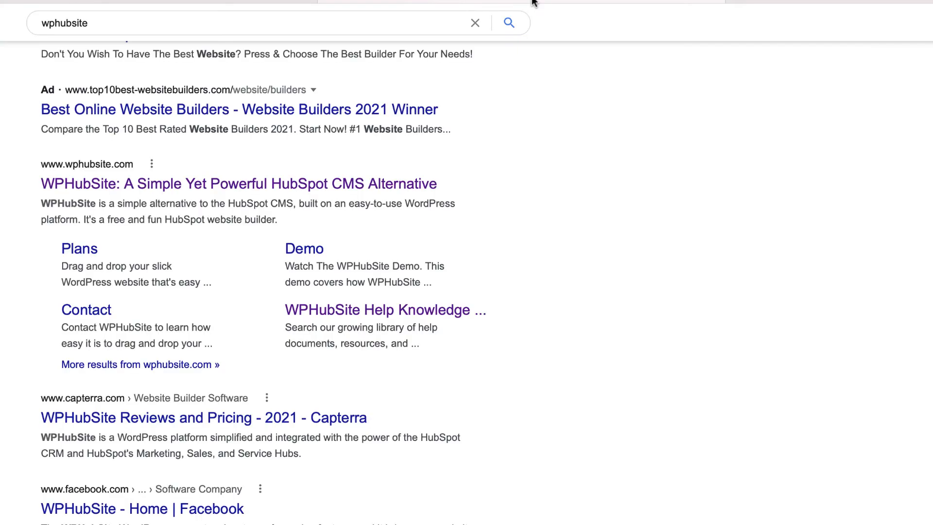
{"action": "scroll", "coordinate": [247, 148], "scroll_direction": "up", "scroll_amount": 2}
{"action": "scroll", "coordinate": [245, 148], "scroll_direction": "up", "scroll_amount": 8}
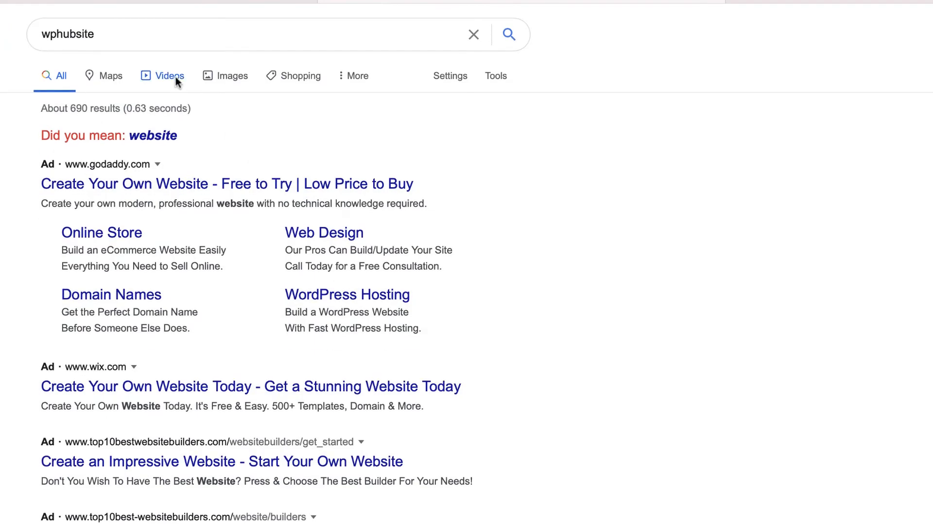
{"action": "left_click", "coordinate": [176, 77]}
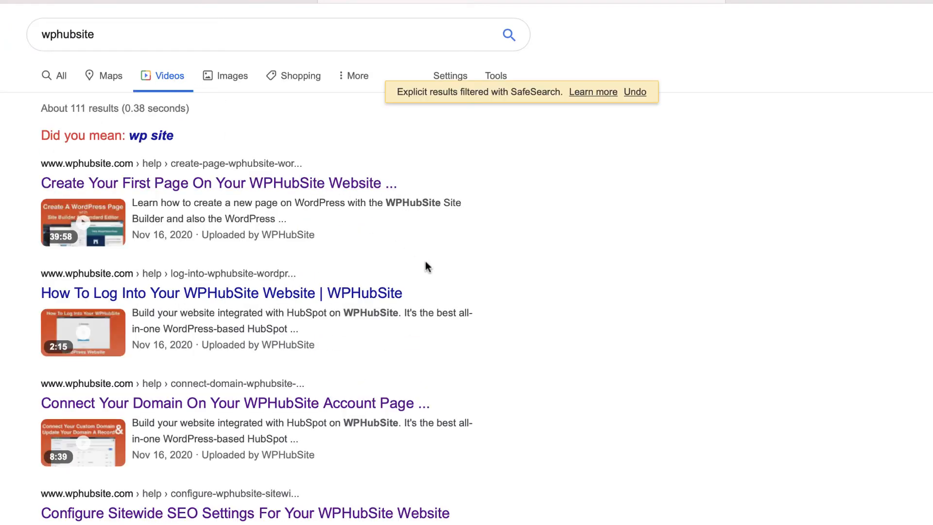
{"action": "scroll", "coordinate": [424, 262], "scroll_direction": "down", "scroll_amount": 8}
{"action": "scroll", "coordinate": [424, 261], "scroll_direction": "down", "scroll_amount": 6}
{"action": "scroll", "coordinate": [425, 261], "scroll_direction": "up", "scroll_amount": 15}
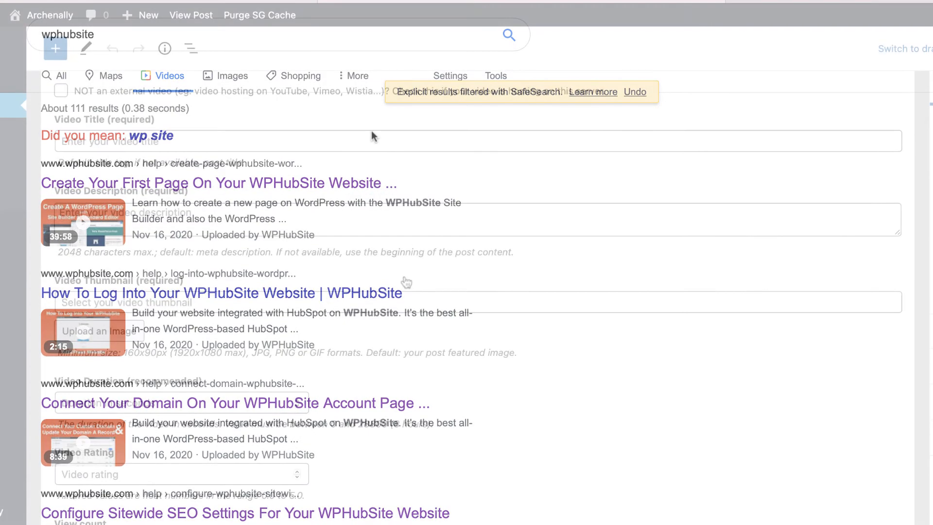
Collapse the first video entry and add a second Video entry, expanding it and collapsing it again.
{"action": "scroll", "coordinate": [406, 281], "scroll_direction": "down", "scroll_amount": 9}
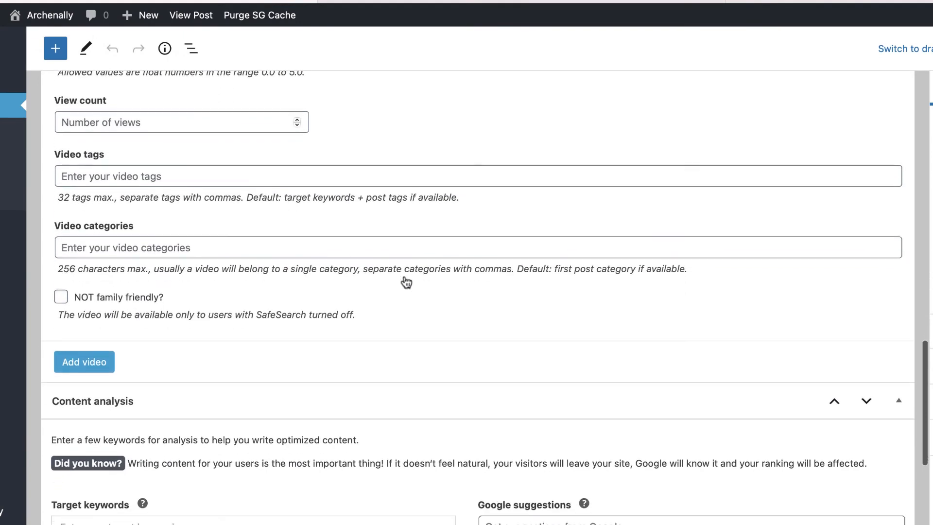
{"action": "scroll", "coordinate": [410, 327], "scroll_direction": "up", "scroll_amount": 10}
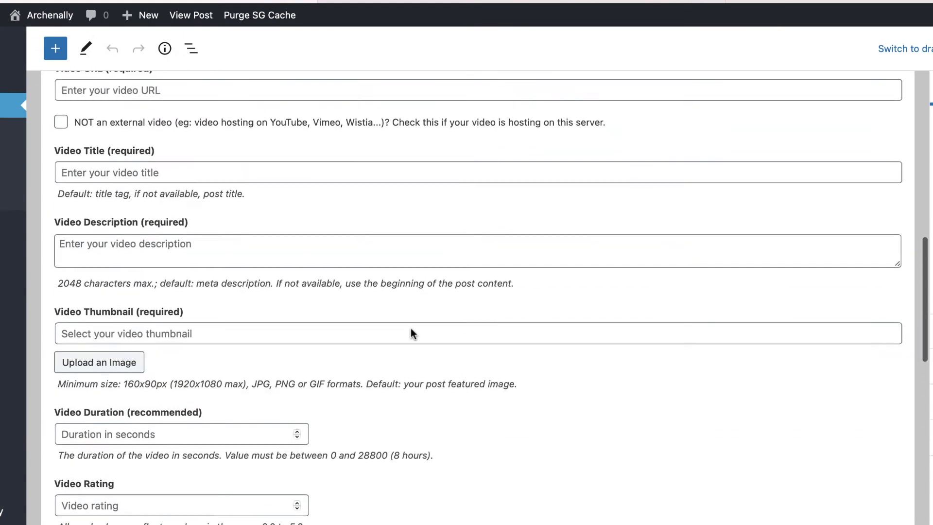
{"action": "scroll", "coordinate": [411, 329], "scroll_direction": "up", "scroll_amount": 5}
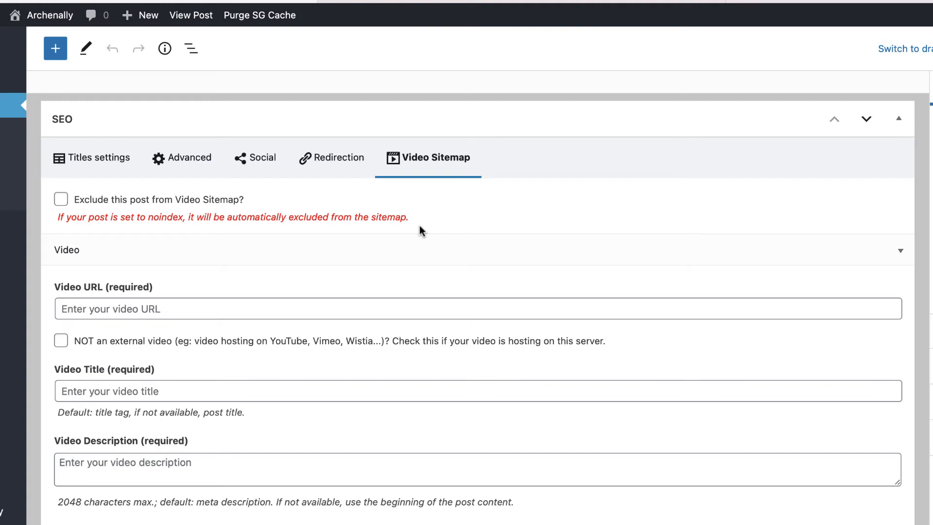
{"action": "left_click", "coordinate": [381, 249]}
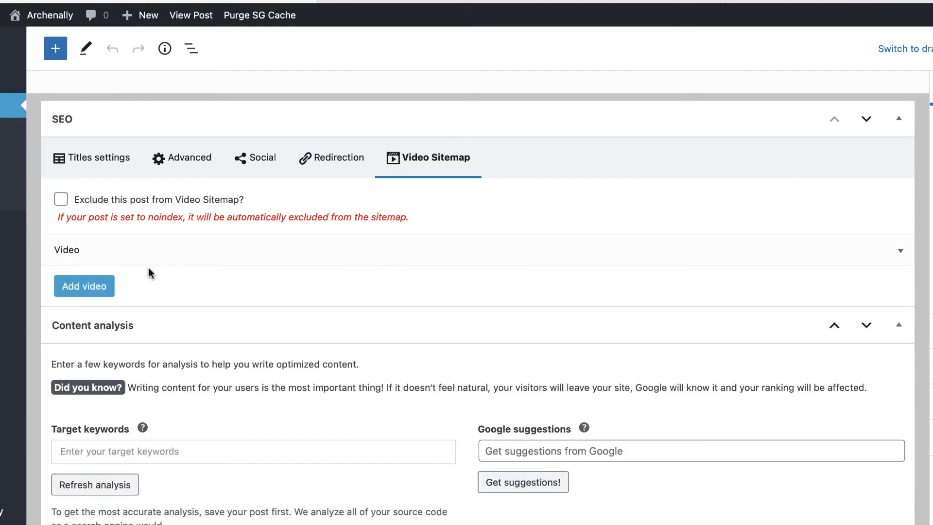
{"action": "left_click", "coordinate": [109, 290]}
{"action": "left_click", "coordinate": [113, 291]}
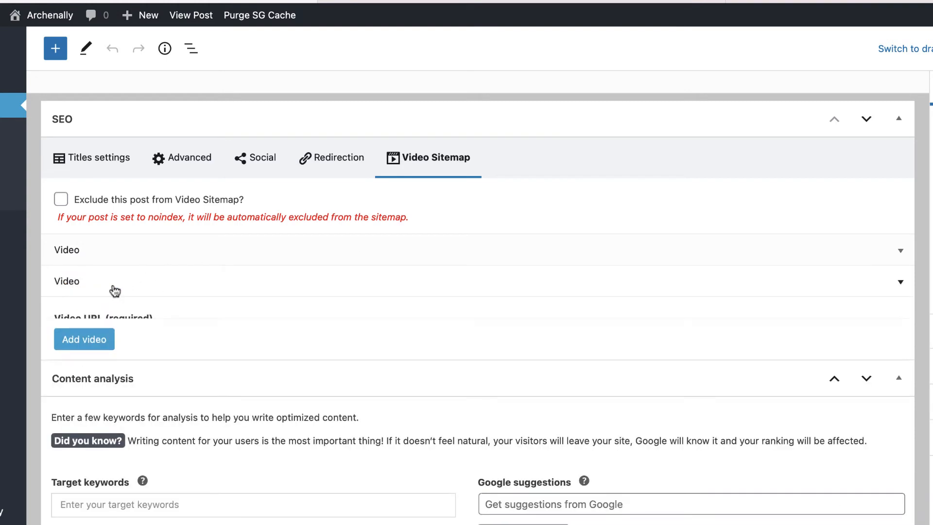
{"action": "left_click", "coordinate": [127, 291]}
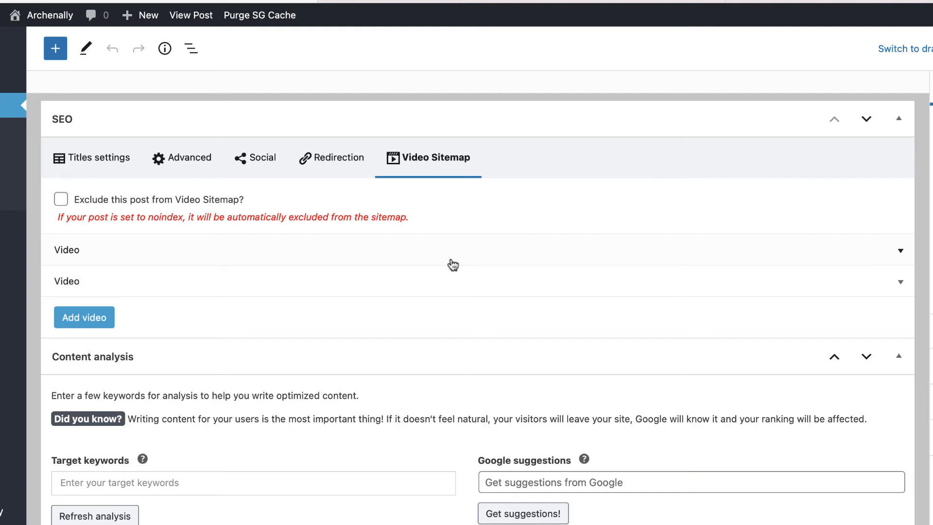
{"action": "scroll", "coordinate": [401, 251], "scroll_direction": "down", "scroll_amount": 1}
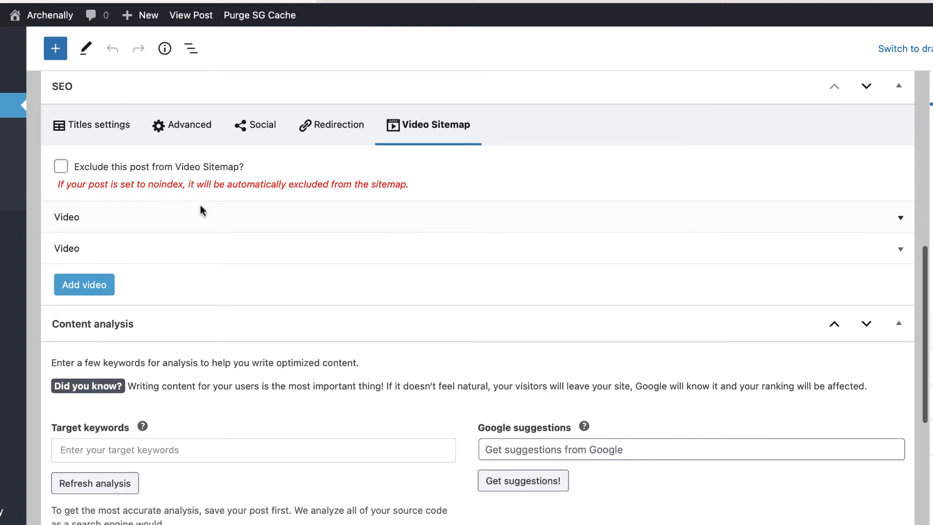
{"action": "scroll", "coordinate": [167, 300], "scroll_direction": "down", "scroll_amount": 3}
Save the post and view the Info popover: 2213 characters, 331 words, 7 paragraphs, 7 blocks.
{"action": "scroll", "coordinate": [204, 262], "scroll_direction": "down", "scroll_amount": 3}
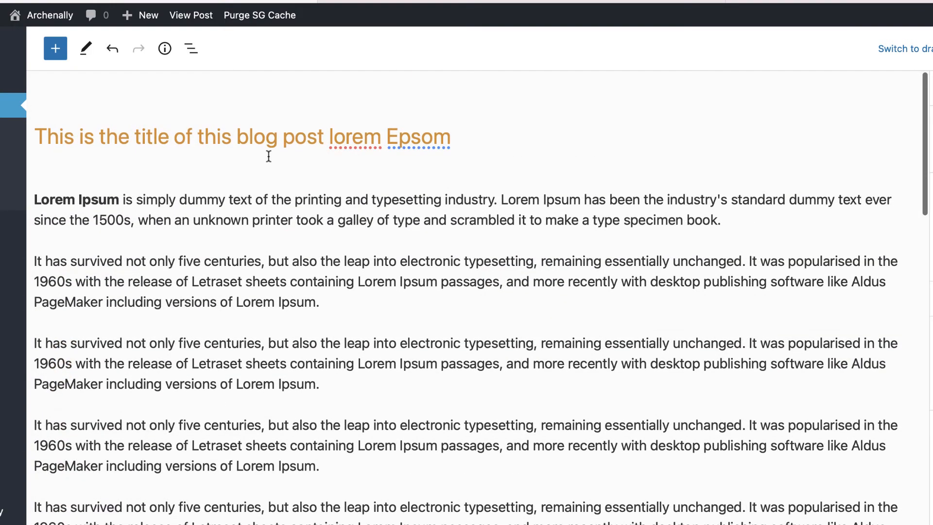
{"action": "left_click", "coordinate": [932, 49]}
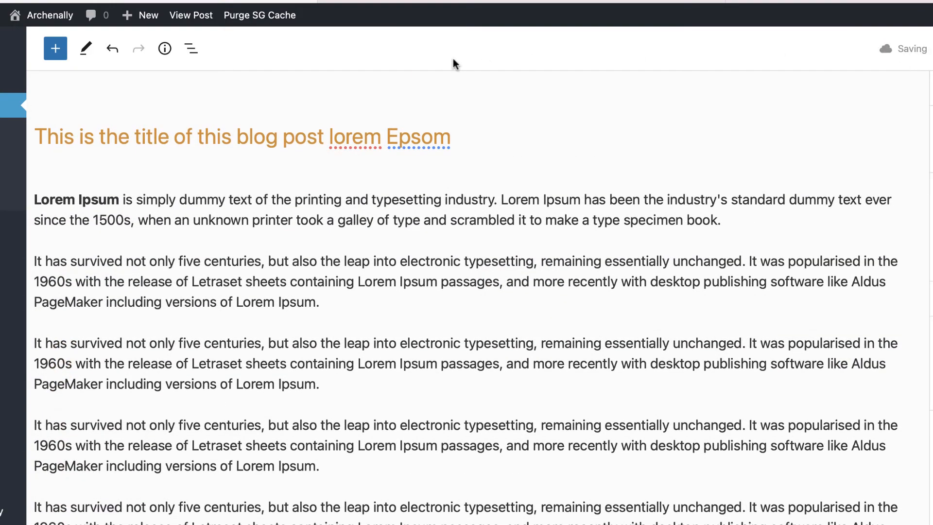
{"action": "left_click", "coordinate": [165, 54]}
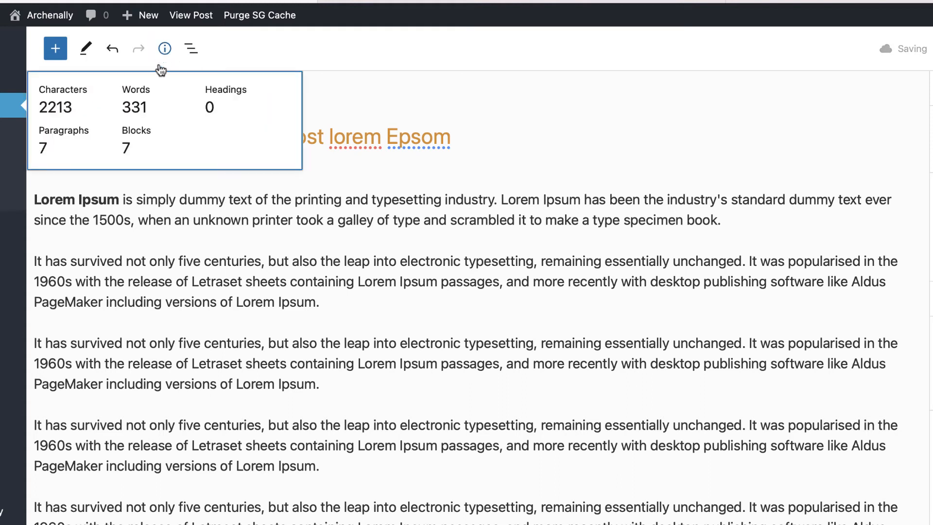
{"action": "left_click", "coordinate": [166, 52]}
{"action": "left_click", "coordinate": [166, 51]}
{"action": "left_click", "coordinate": [169, 59]}
Expand the Social meta tags analysis: Open Graph title and description found, Open Graph image missing.
{"action": "left_click", "coordinate": [345, 301]}
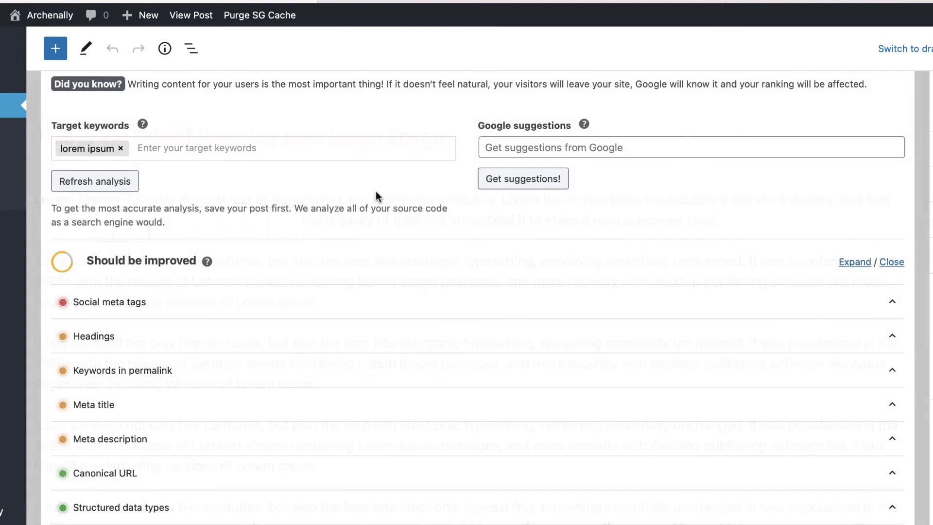
{"action": "scroll", "coordinate": [376, 191], "scroll_direction": "down", "scroll_amount": 2}
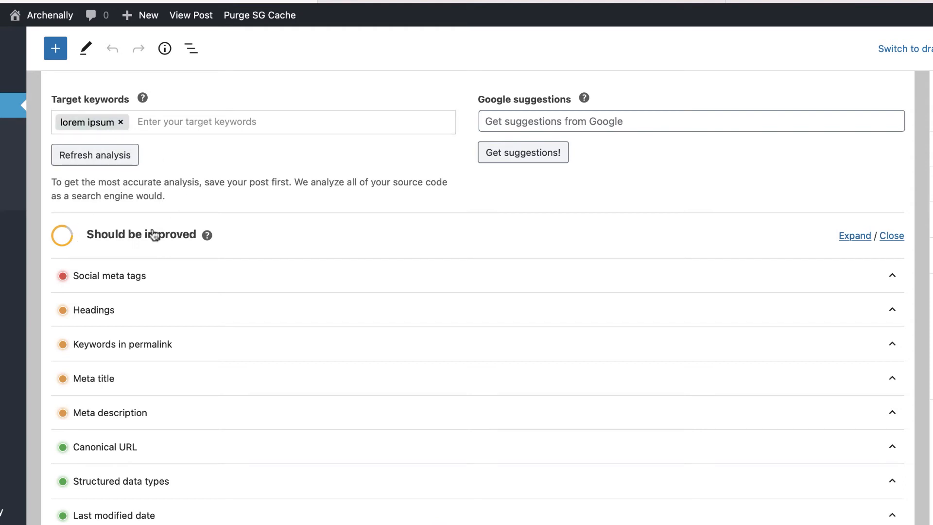
{"action": "left_click", "coordinate": [121, 280]}
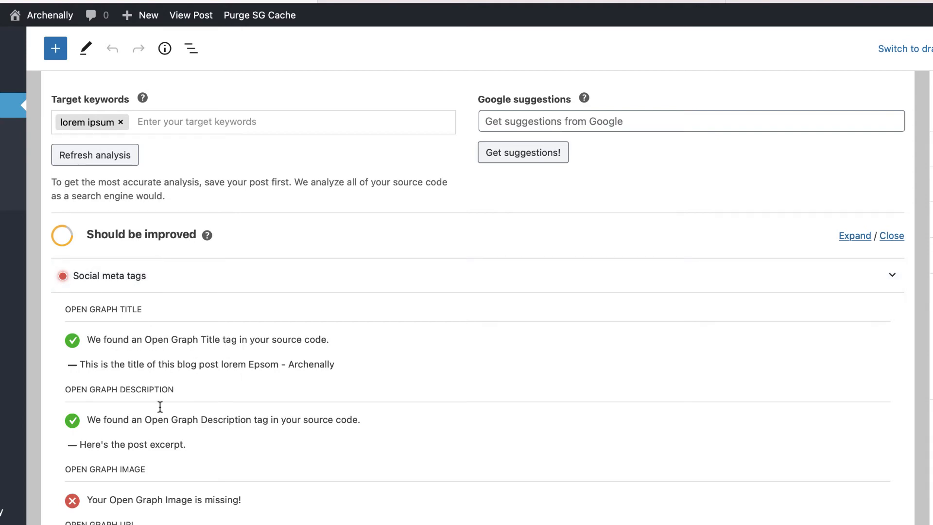
{"action": "scroll", "coordinate": [143, 495], "scroll_direction": "down", "scroll_amount": 8}
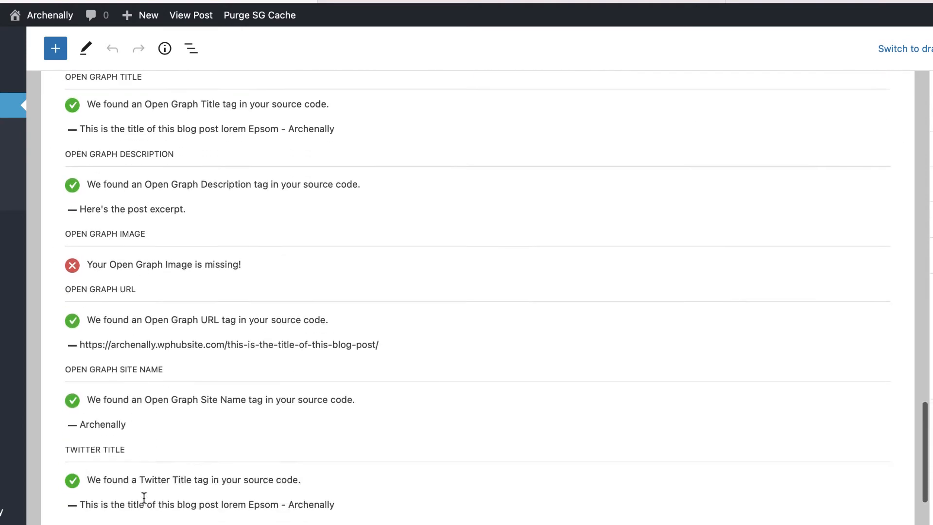
{"action": "scroll", "coordinate": [170, 486], "scroll_direction": "up", "scroll_amount": 6}
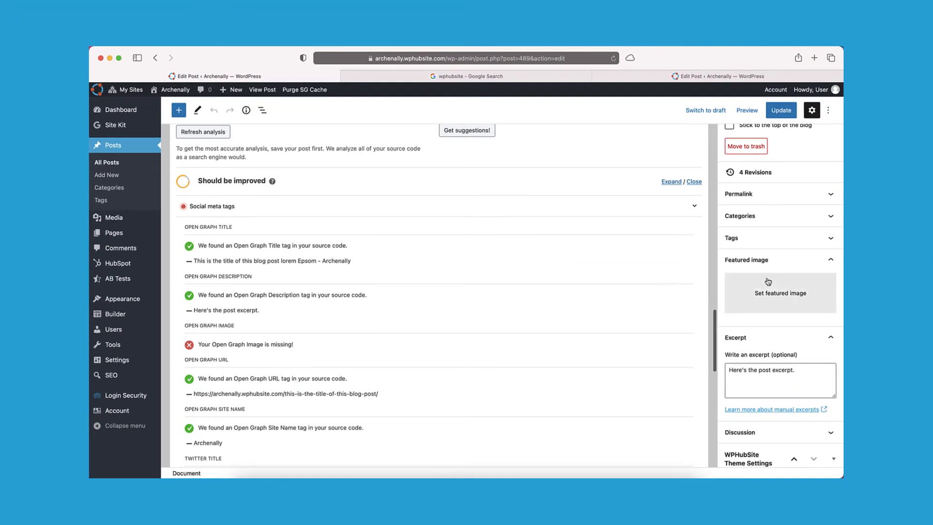
Set the hard-hat team photo from the Media Library as the featured image.
{"action": "left_click", "coordinate": [784, 283]}
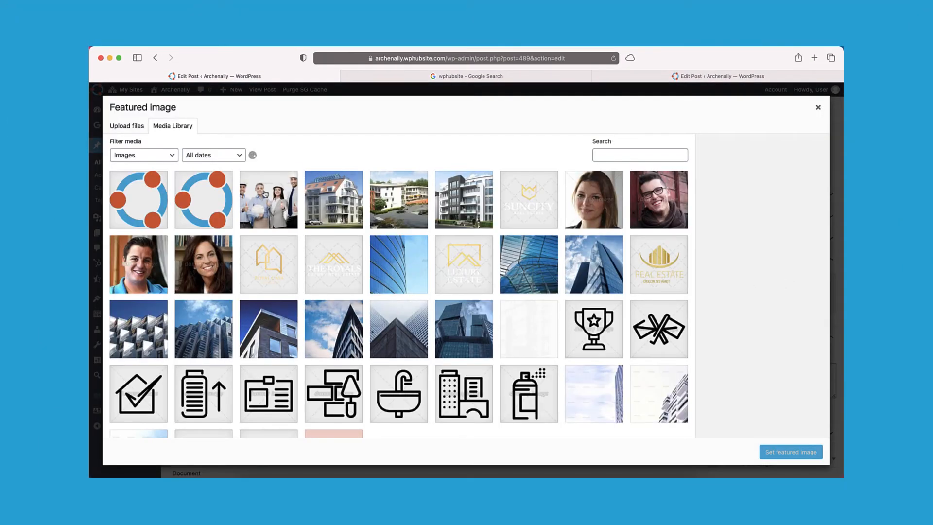
{"action": "left_click", "coordinate": [265, 194]}
{"action": "left_click", "coordinate": [788, 451]}
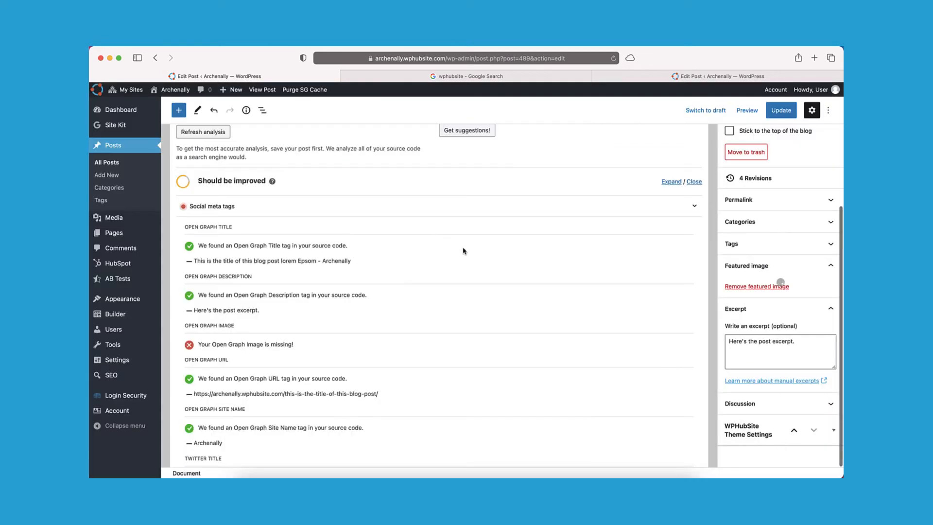
Refresh the SEO analysis, update the post, and check the Alternative texts of images result.
{"action": "left_click", "coordinate": [224, 136]}
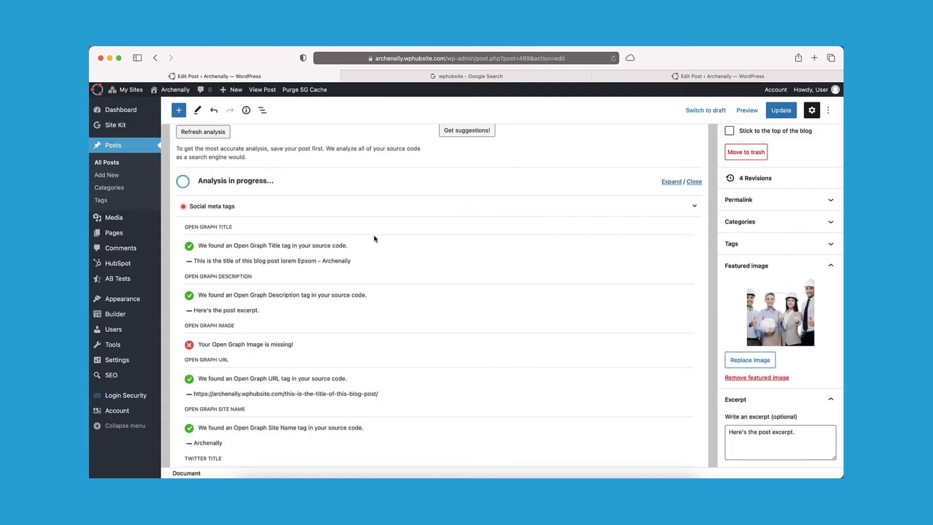
{"action": "left_click", "coordinate": [780, 110]}
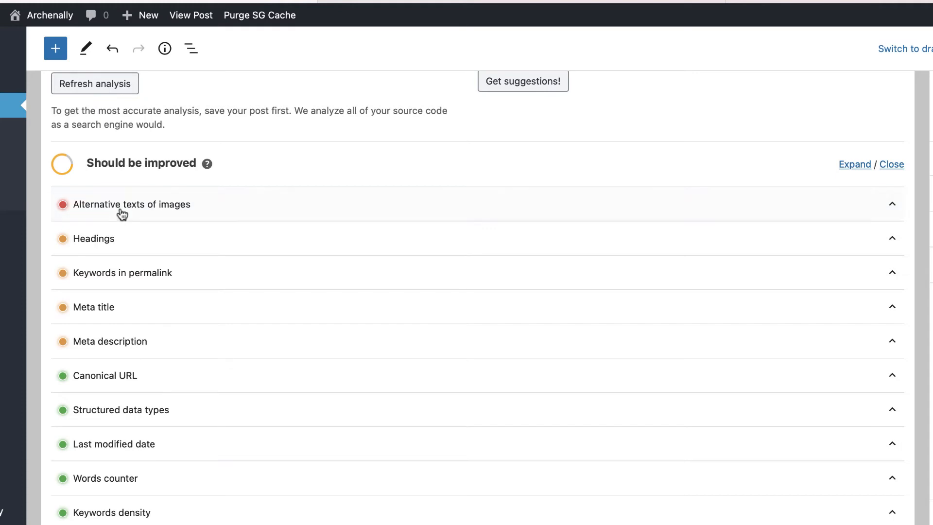
{"action": "left_click", "coordinate": [124, 212]}
{"action": "left_click", "coordinate": [126, 213]}
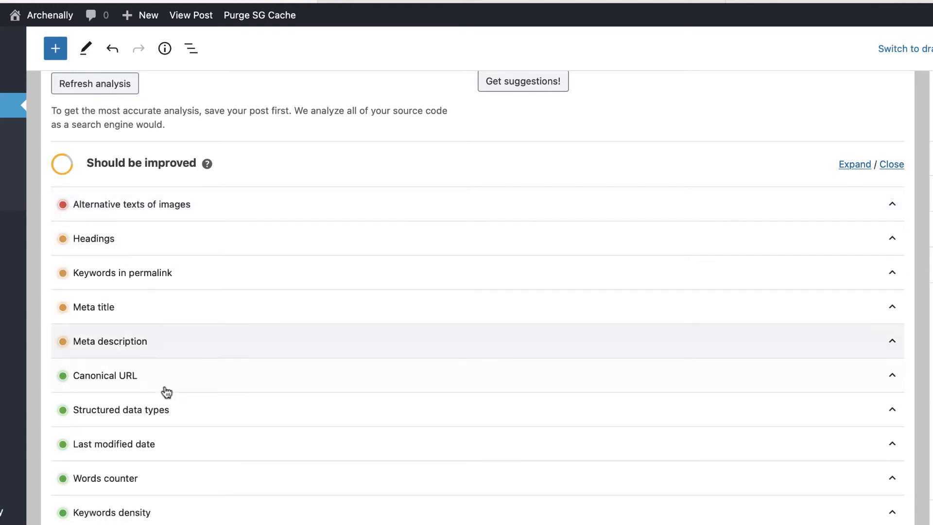
Expand and collapse the Social meta tags check details in Content analysis.
{"action": "scroll", "coordinate": [166, 392], "scroll_direction": "down", "scroll_amount": 5}
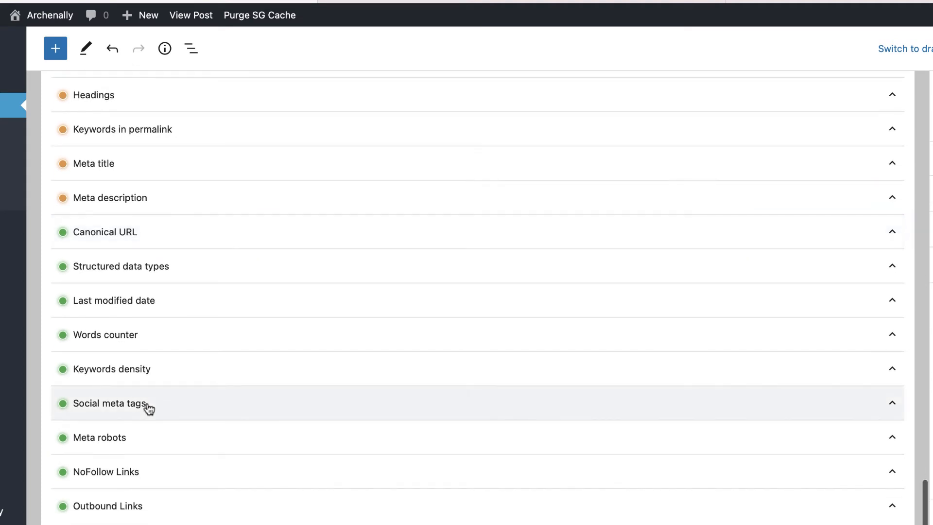
{"action": "left_click", "coordinate": [148, 409]}
{"action": "scroll", "coordinate": [147, 408], "scroll_direction": "down", "scroll_amount": 10}
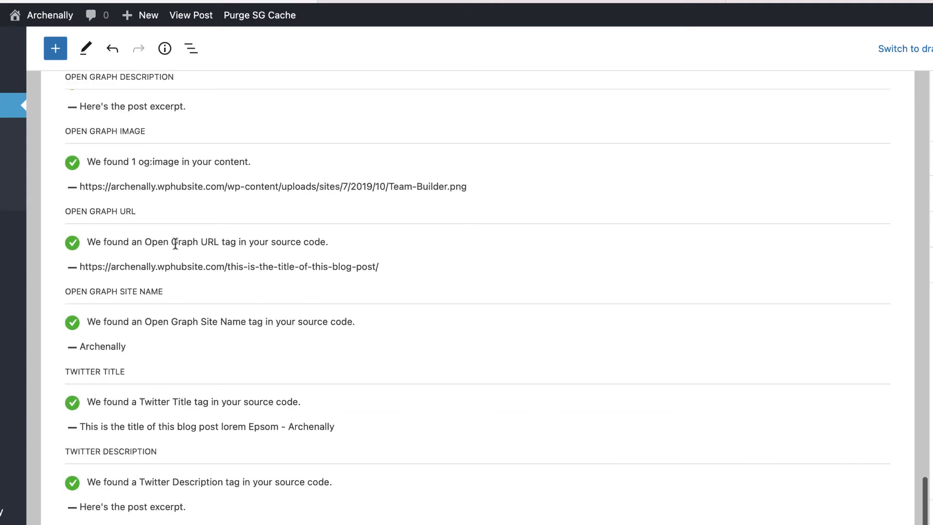
{"action": "scroll", "coordinate": [177, 351], "scroll_direction": "up", "scroll_amount": 8}
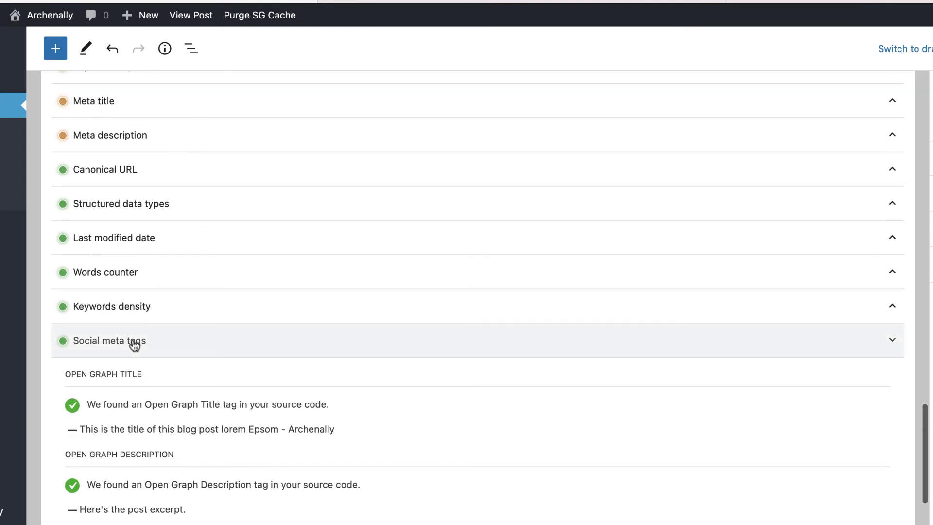
{"action": "left_click", "coordinate": [135, 342]}
{"action": "scroll", "coordinate": [136, 342], "scroll_direction": "up", "scroll_amount": 4}
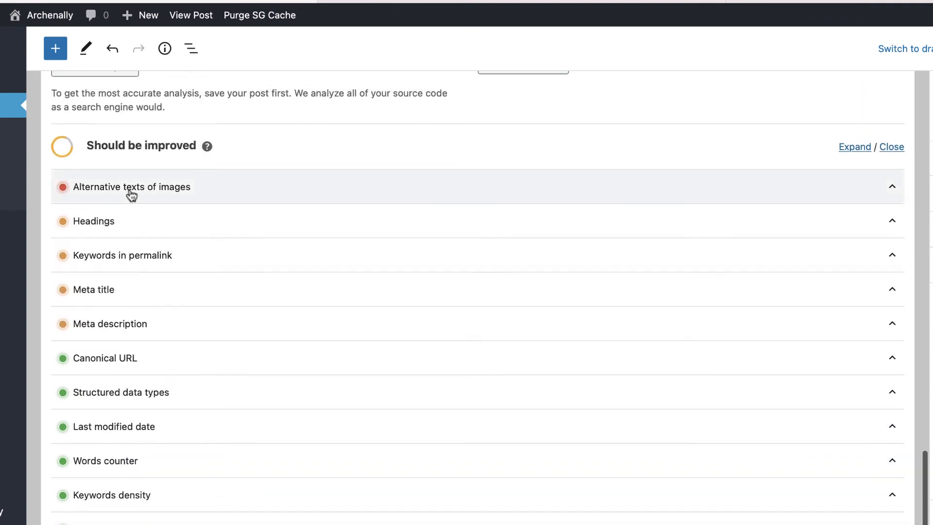
Review the image alt text and Headings checks, then expand the Keywords in permalink check.
{"action": "left_click", "coordinate": [164, 192]}
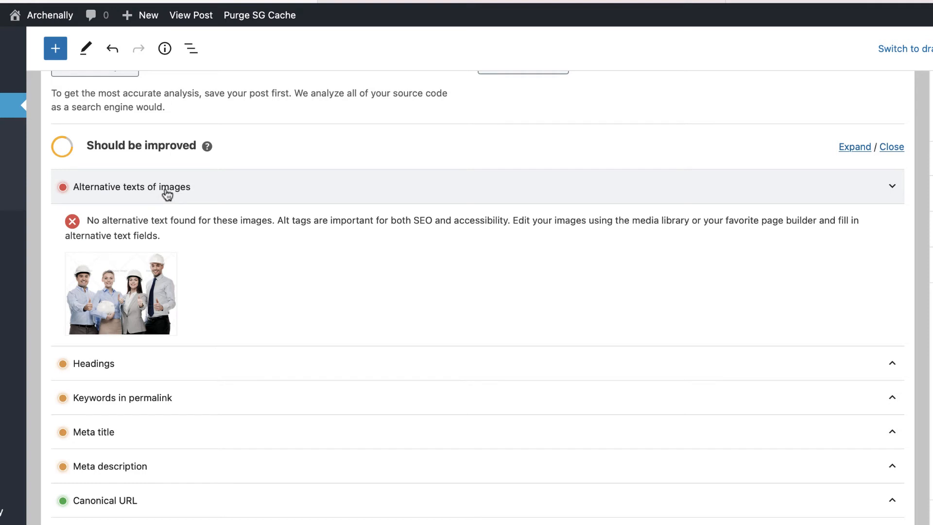
{"action": "left_click", "coordinate": [165, 192]}
{"action": "left_click", "coordinate": [144, 220]}
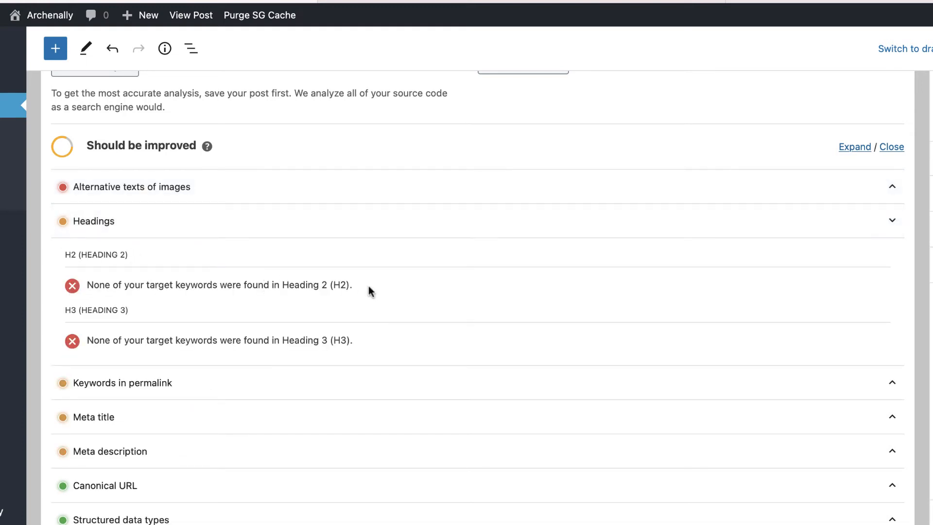
{"action": "left_click", "coordinate": [138, 228]}
{"action": "left_click", "coordinate": [138, 260]}
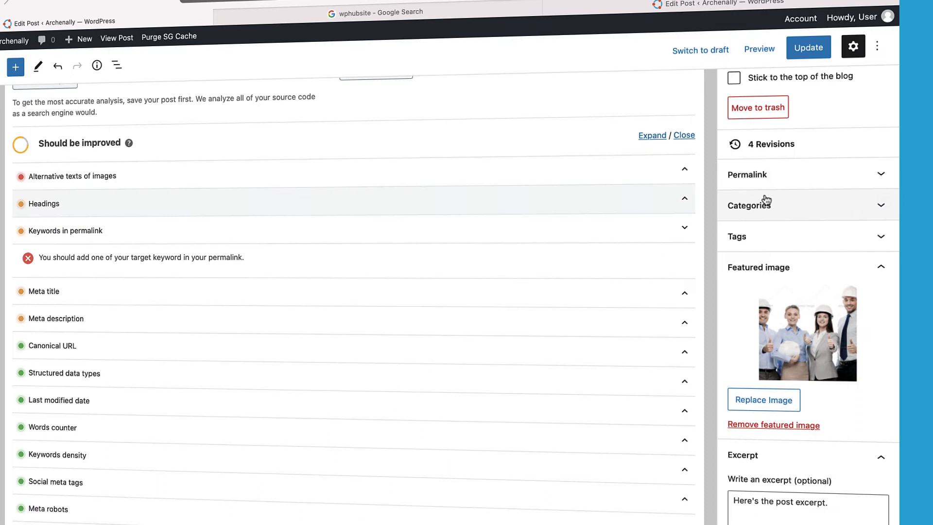
Append '-lorem-ipsum' to the post's URL slug and update the post.
{"action": "left_click", "coordinate": [777, 183]}
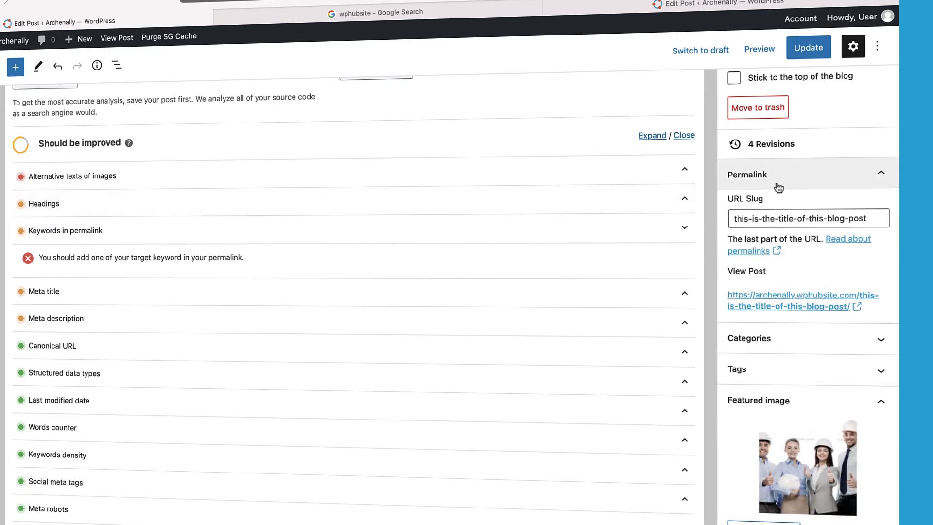
{"action": "left_click", "coordinate": [882, 214]}
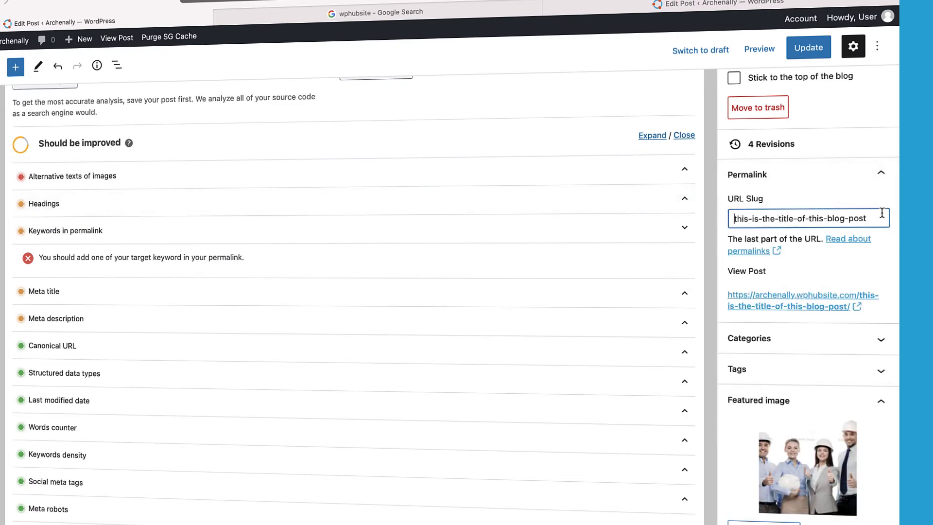
{"action": "type", "text": "-lorem-ipsum"}
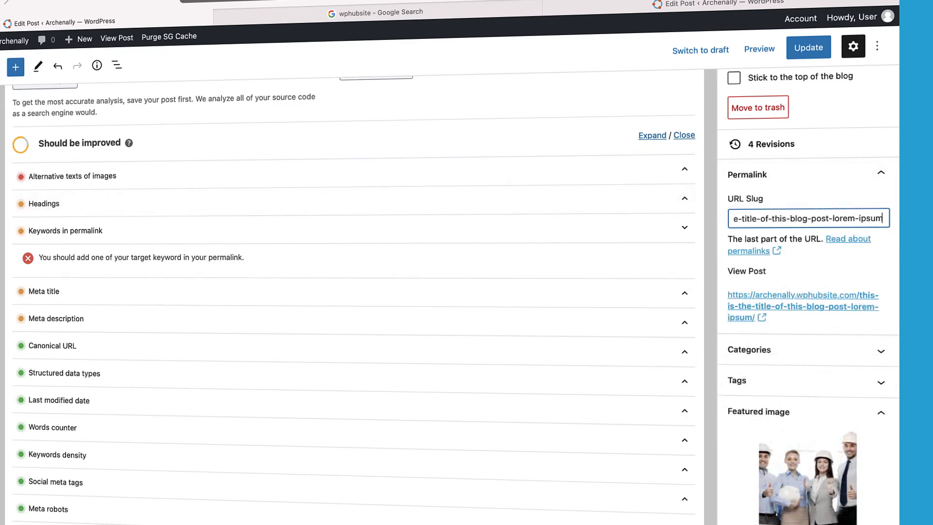
{"action": "left_click", "coordinate": [810, 48]}
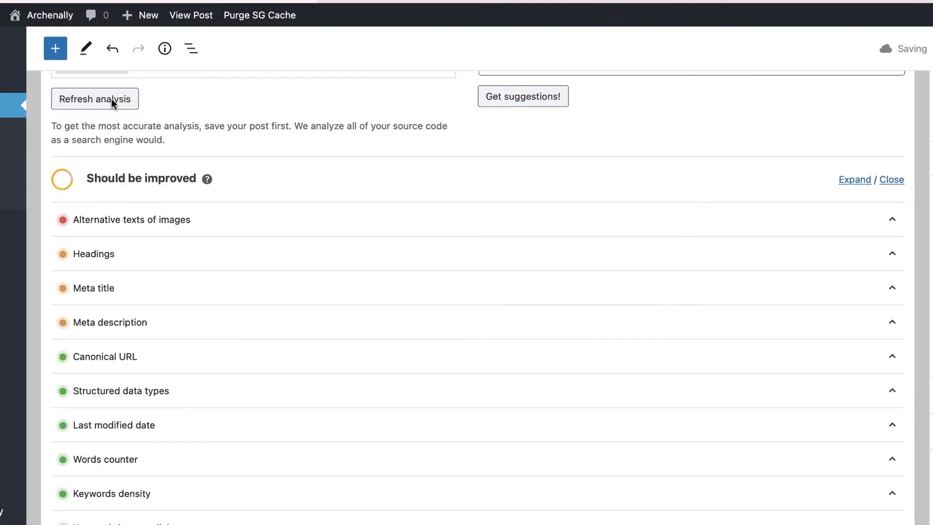
Recheck the Keywords in permalink, Meta title and Meta description analysis results.
{"action": "scroll", "coordinate": [148, 275], "scroll_direction": "down", "scroll_amount": 3}
{"action": "left_click", "coordinate": [144, 412]}
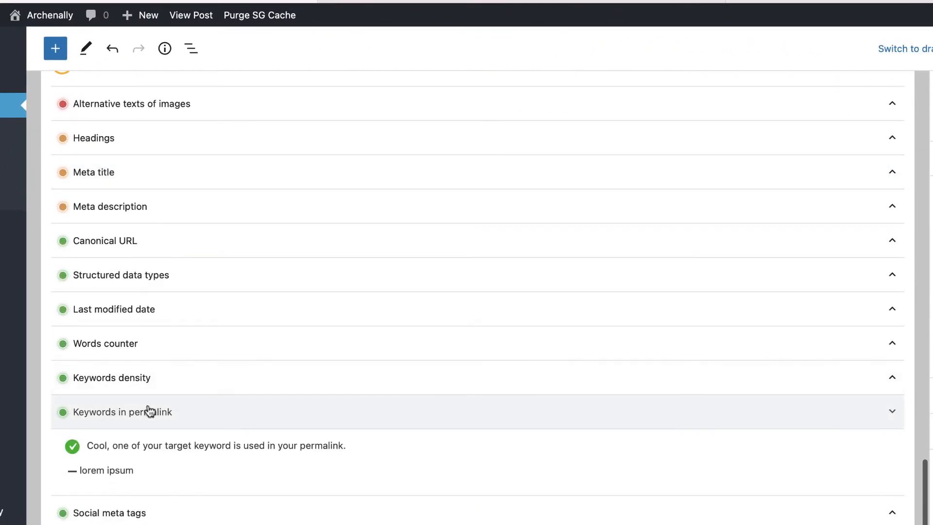
{"action": "left_click", "coordinate": [119, 411]}
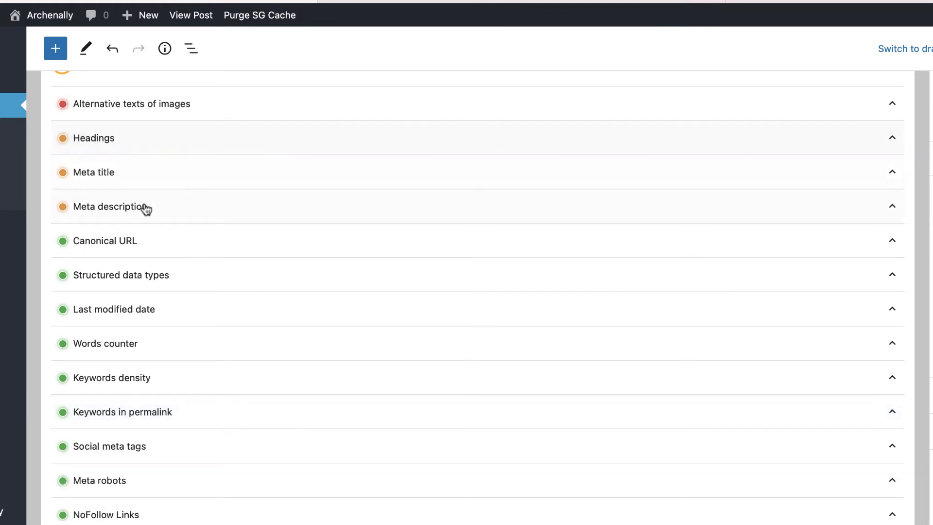
{"action": "left_click", "coordinate": [148, 180]}
{"action": "scroll", "coordinate": [146, 181], "scroll_direction": "up", "scroll_amount": 5}
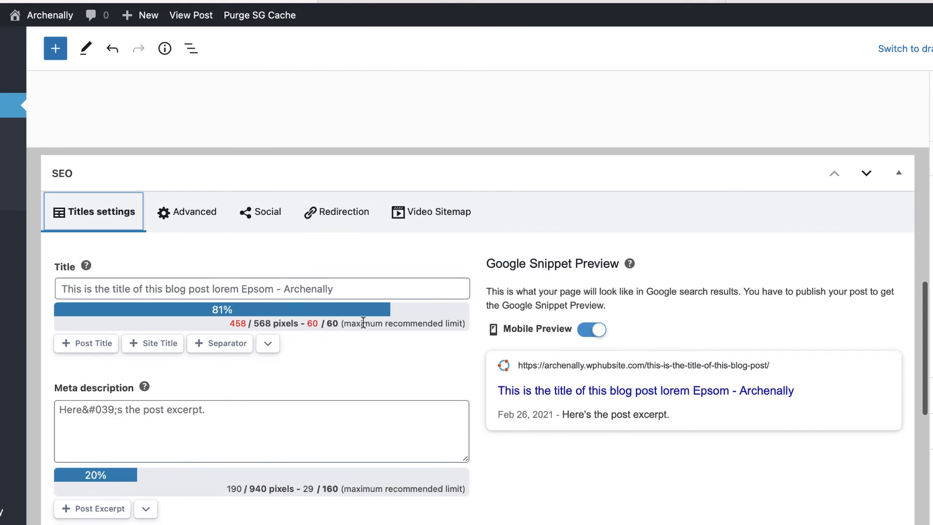
{"action": "scroll", "coordinate": [365, 318], "scroll_direction": "down", "scroll_amount": 3}
{"action": "scroll", "coordinate": [364, 322], "scroll_direction": "down", "scroll_amount": 10}
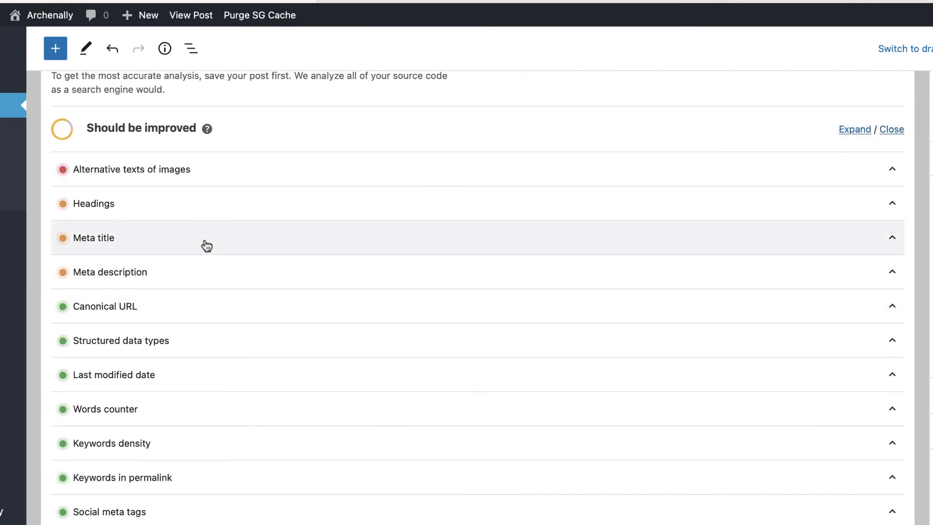
{"action": "left_click", "coordinate": [207, 271]}
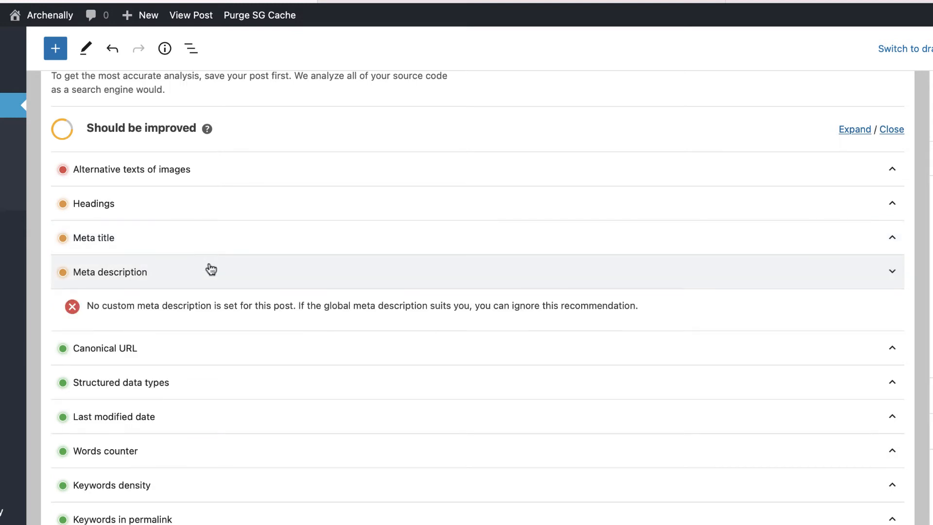
{"action": "left_click", "coordinate": [248, 274]}
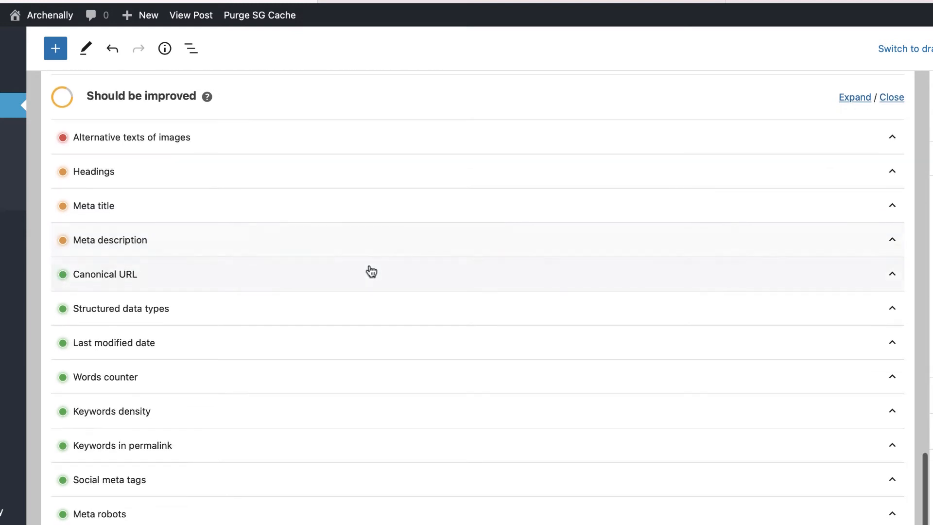
{"action": "scroll", "coordinate": [369, 271], "scroll_direction": "down", "scroll_amount": 3}
{"action": "scroll", "coordinate": [371, 271], "scroll_direction": "up", "scroll_amount": 10}
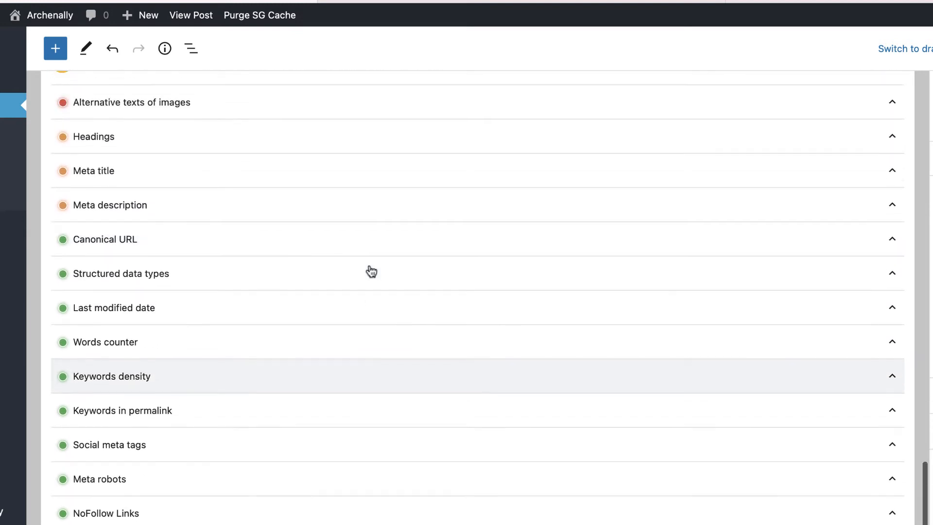
{"action": "scroll", "coordinate": [371, 271], "scroll_direction": "down", "scroll_amount": 2}
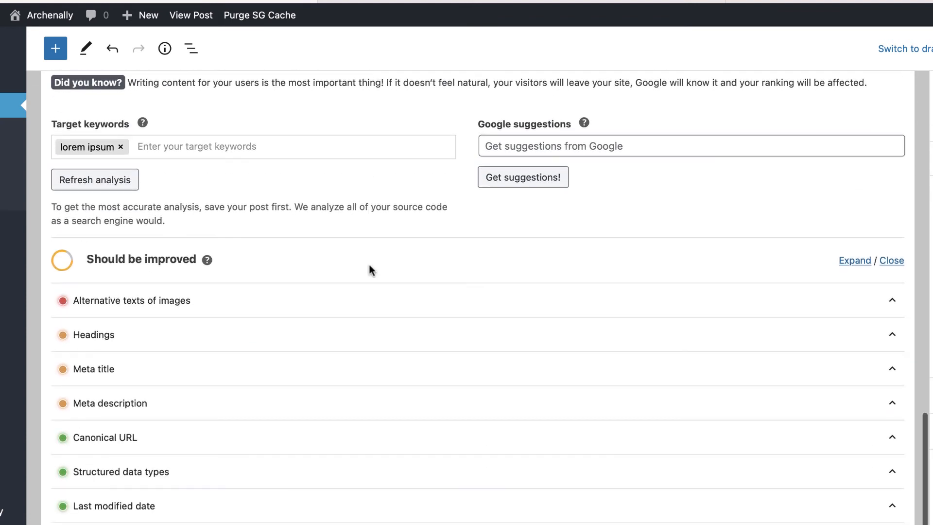
Enter 'lurem ipsum' in the Google suggestions field and fetch the keyword suggestions.
{"action": "left_click", "coordinate": [519, 148]}
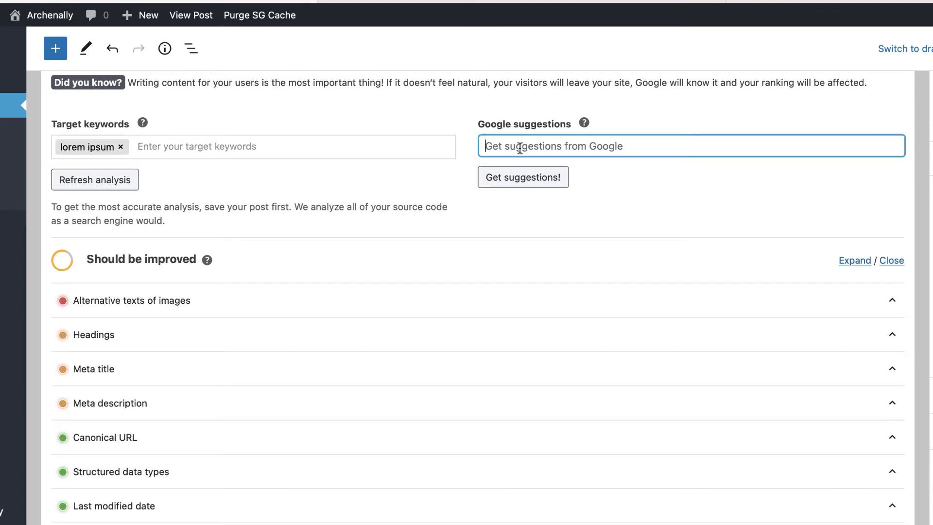
{"action": "type", "text": "lur"}
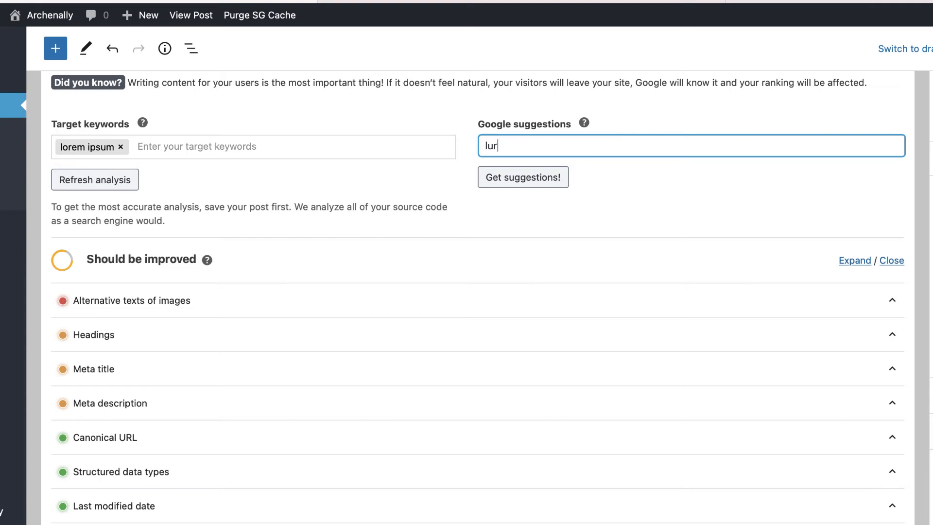
{"action": "type", "text": "em ipsum"}
{"action": "left_click", "coordinate": [512, 178]}
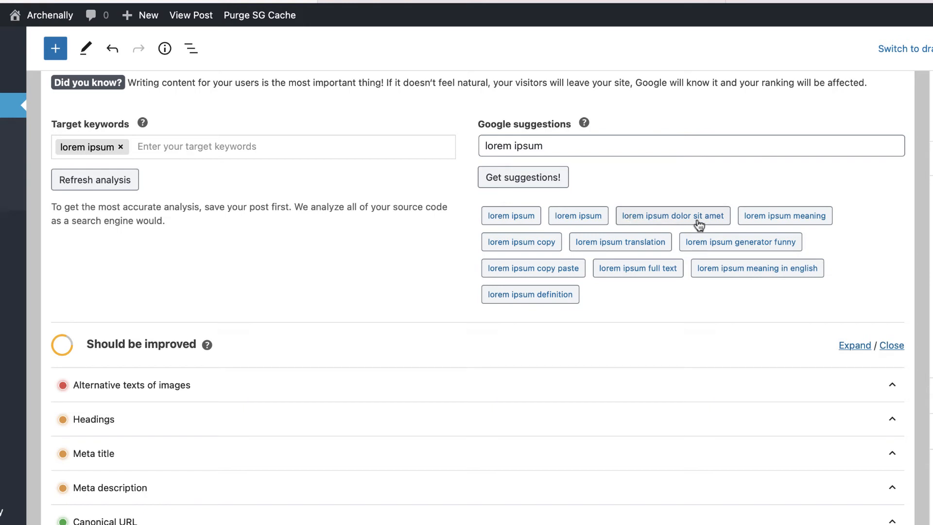
Search Google for 'lorem ipsum', scan All results and Related searches, then return to Edit Post.
{"action": "left_click", "coordinate": [489, 6]}
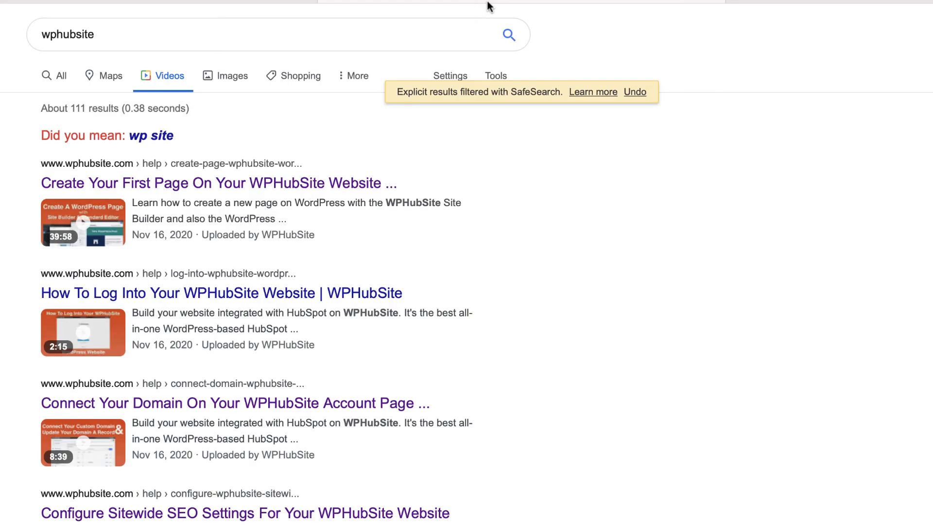
{"action": "double_click", "coordinate": [243, 21]}
{"action": "scroll", "coordinate": [456, 217], "scroll_direction": "down", "scroll_amount": 10}
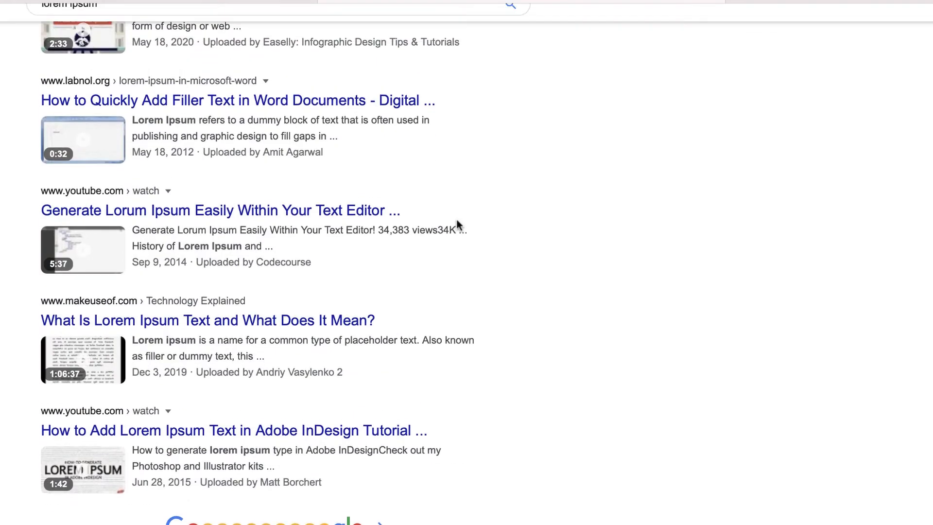
{"action": "scroll", "coordinate": [459, 225], "scroll_direction": "up", "scroll_amount": 1}
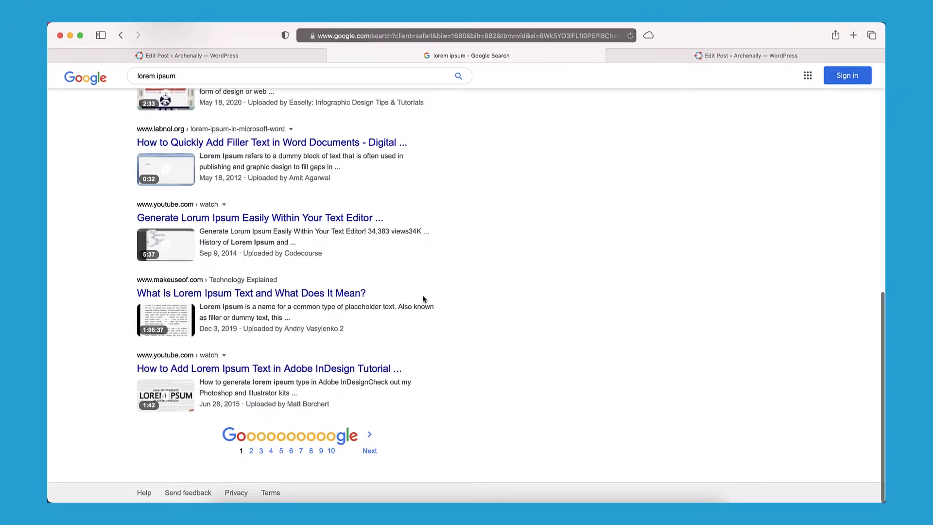
{"action": "scroll", "coordinate": [458, 225], "scroll_direction": "up", "scroll_amount": 10}
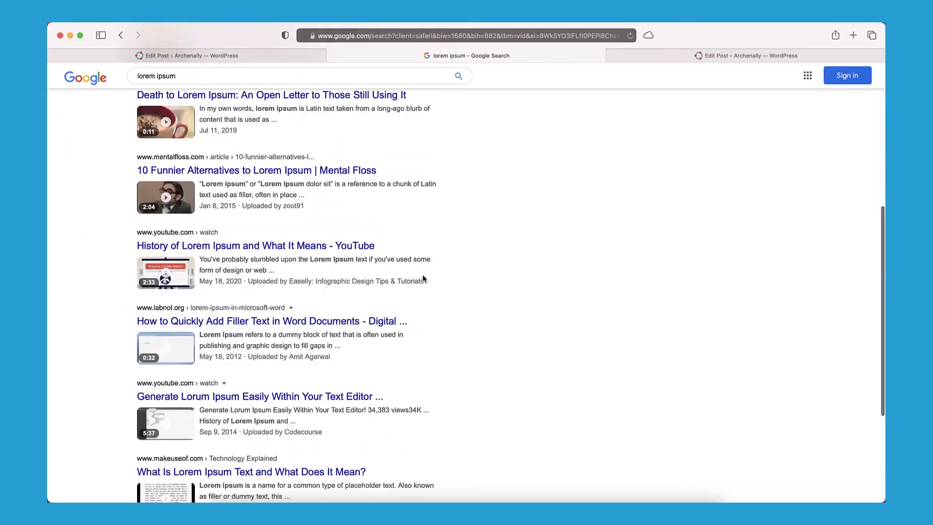
{"action": "left_click", "coordinate": [153, 114]}
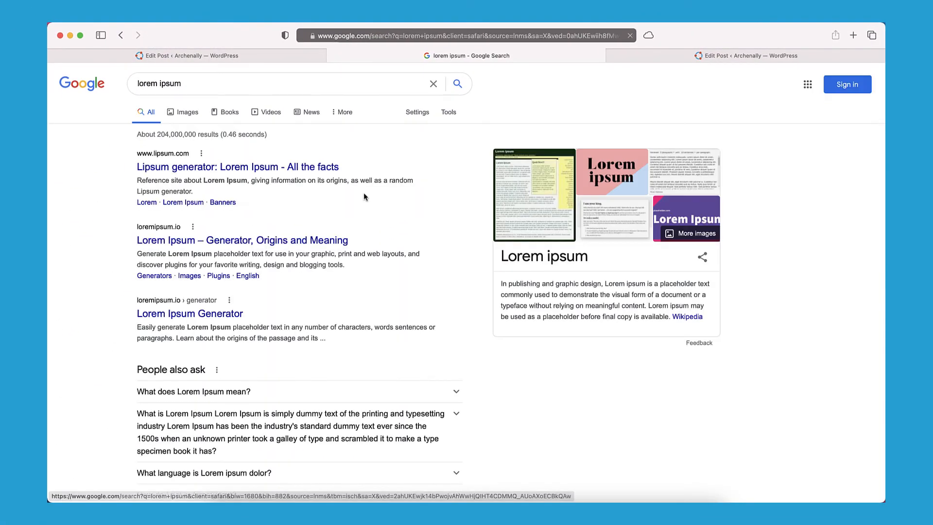
{"action": "scroll", "coordinate": [399, 230], "scroll_direction": "down", "scroll_amount": 20}
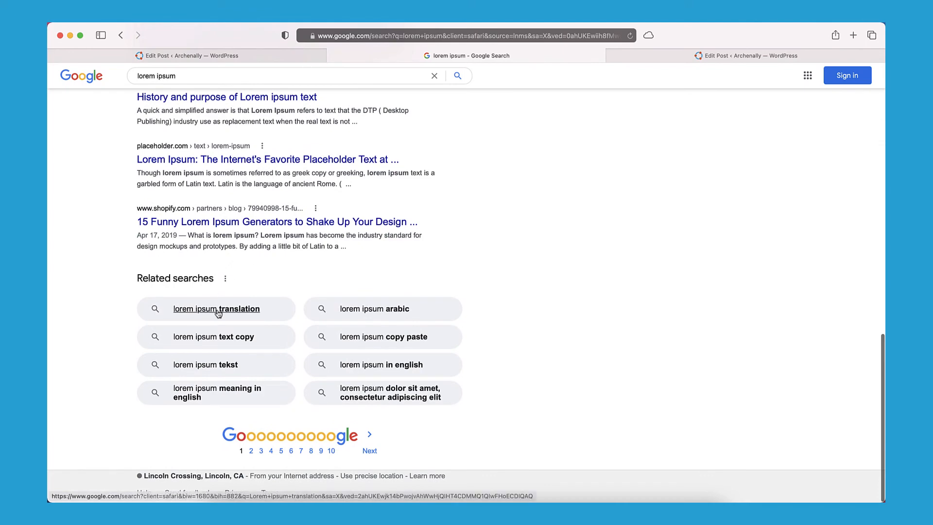
{"action": "left_click", "coordinate": [284, 57]}
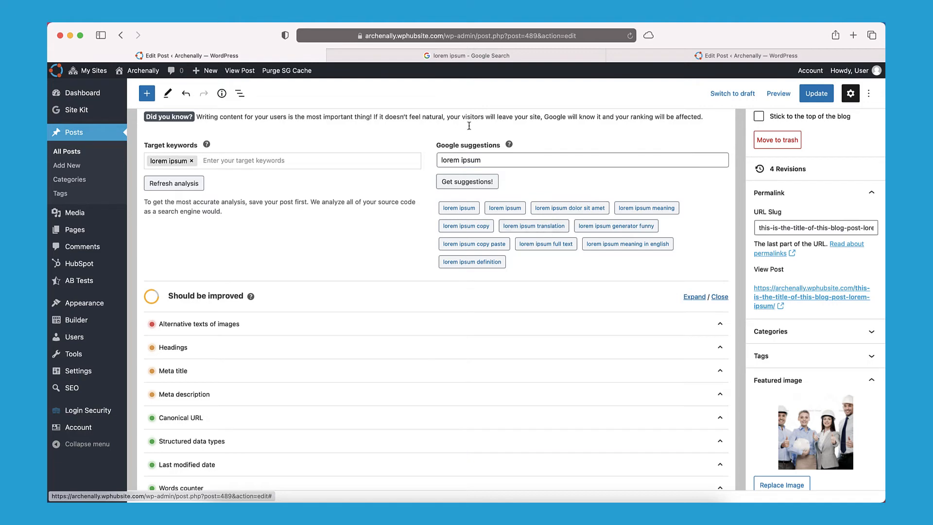
Add the 'lorem ipsum translation' Google suggestion to the post's target keywords.
{"action": "left_click", "coordinate": [471, 56]}
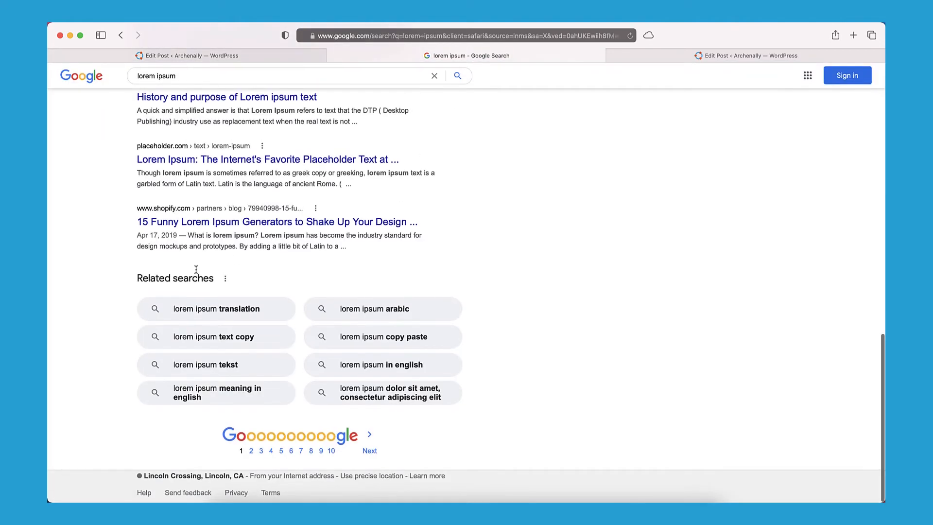
{"action": "left_click", "coordinate": [258, 54]}
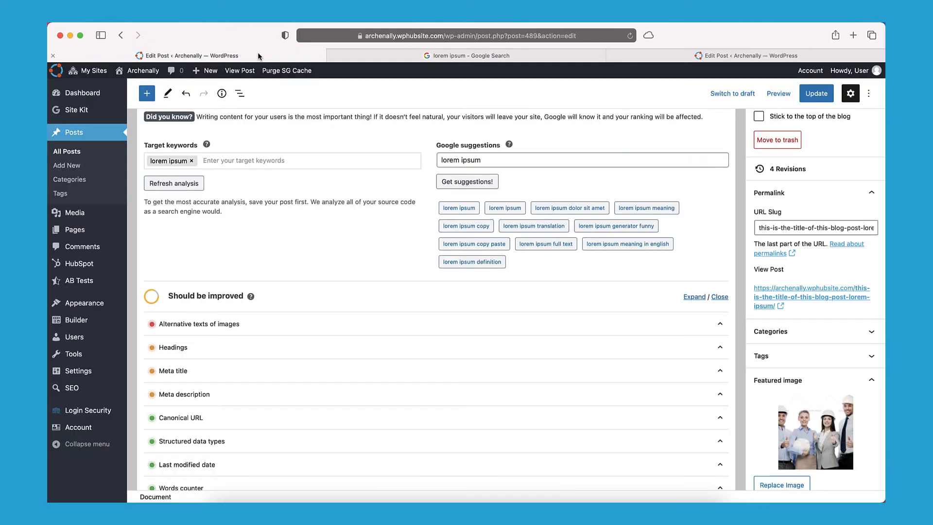
{"action": "left_click", "coordinate": [461, 213]}
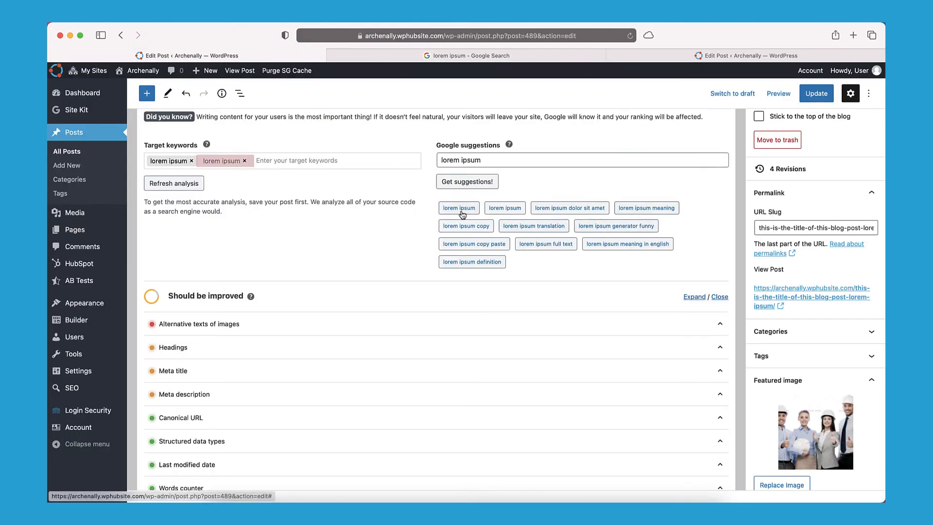
{"action": "left_click", "coordinate": [514, 227]}
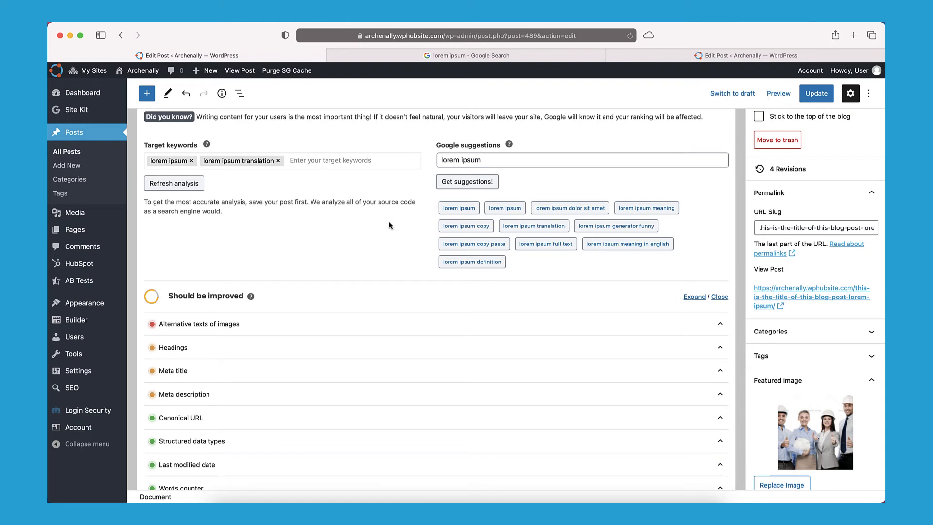
{"action": "scroll", "coordinate": [361, 311], "scroll_direction": "down", "scroll_amount": 6}
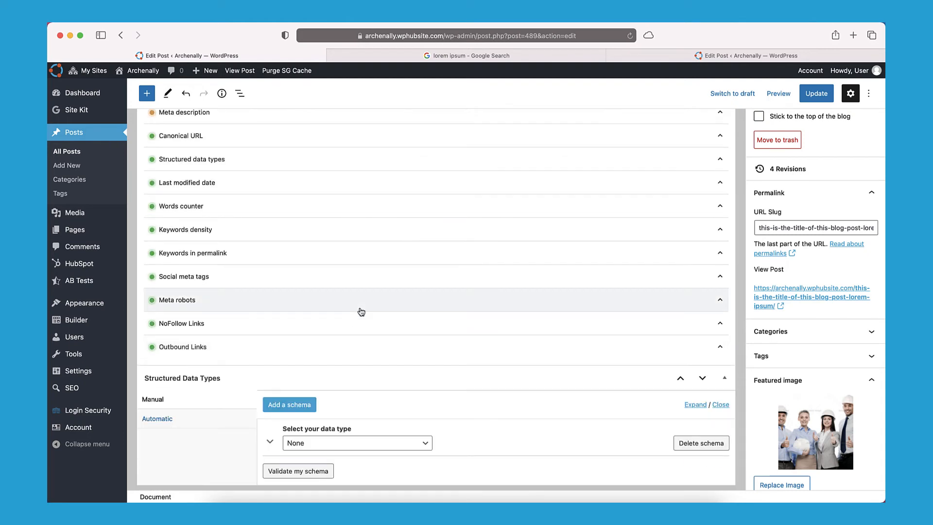
{"action": "scroll", "coordinate": [374, 266], "scroll_direction": "up", "scroll_amount": 2}
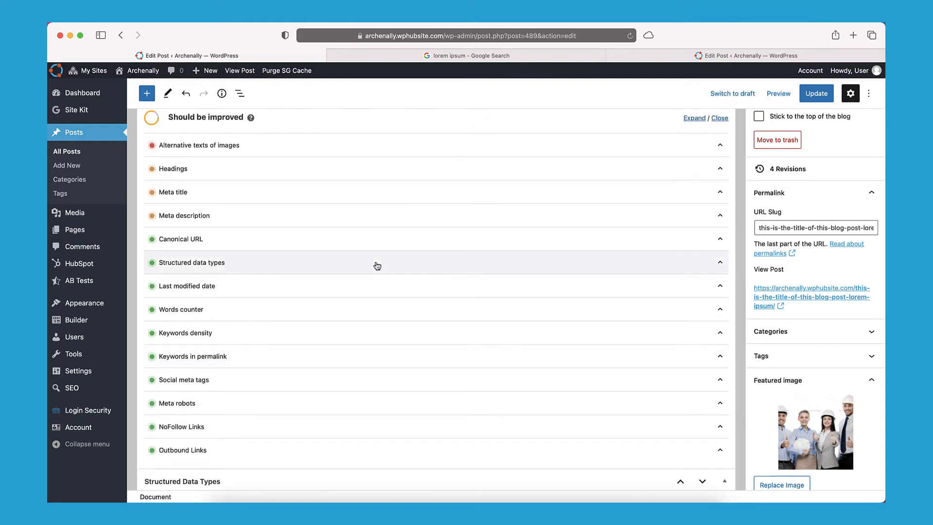
{"action": "scroll", "coordinate": [377, 265], "scroll_direction": "down", "scroll_amount": 2}
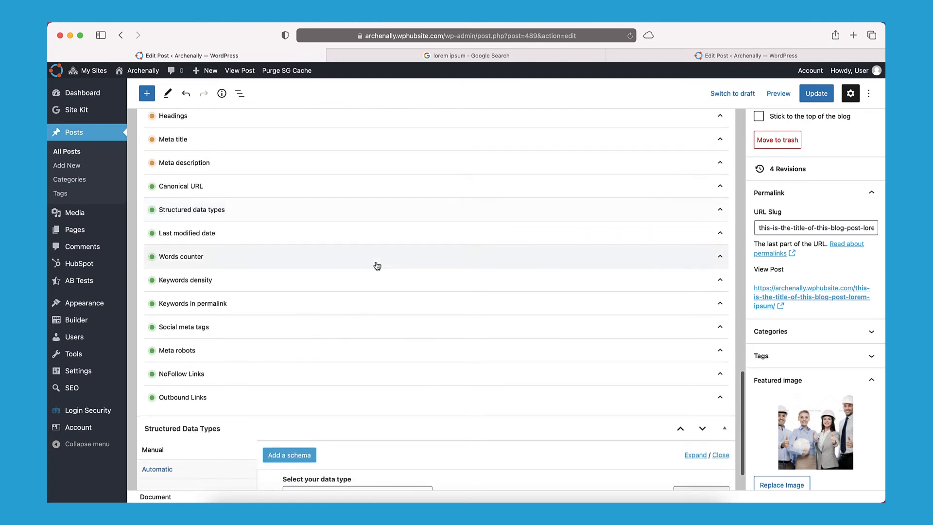
{"action": "scroll", "coordinate": [377, 265], "scroll_direction": "up", "scroll_amount": 2}
{"action": "scroll", "coordinate": [377, 265], "scroll_direction": "up", "scroll_amount": 2}
{"action": "left_click", "coordinate": [302, 222]}
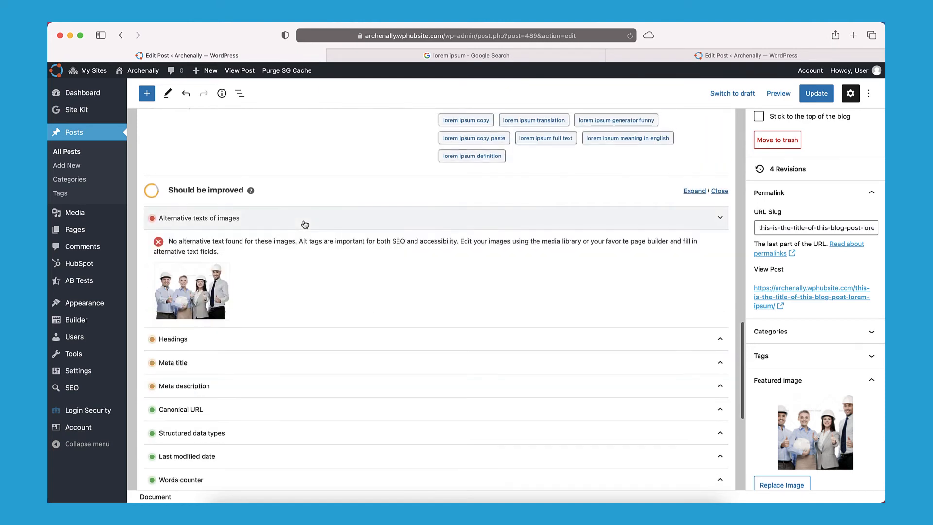
{"action": "left_click", "coordinate": [339, 223]}
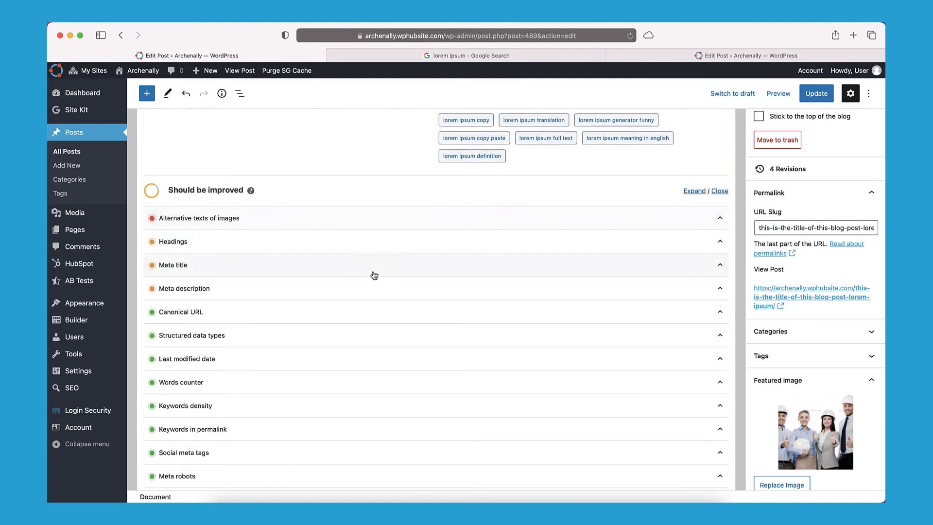
{"action": "scroll", "coordinate": [374, 274], "scroll_direction": "down", "scroll_amount": 2}
{"action": "scroll", "coordinate": [374, 276], "scroll_direction": "down", "scroll_amount": 2}
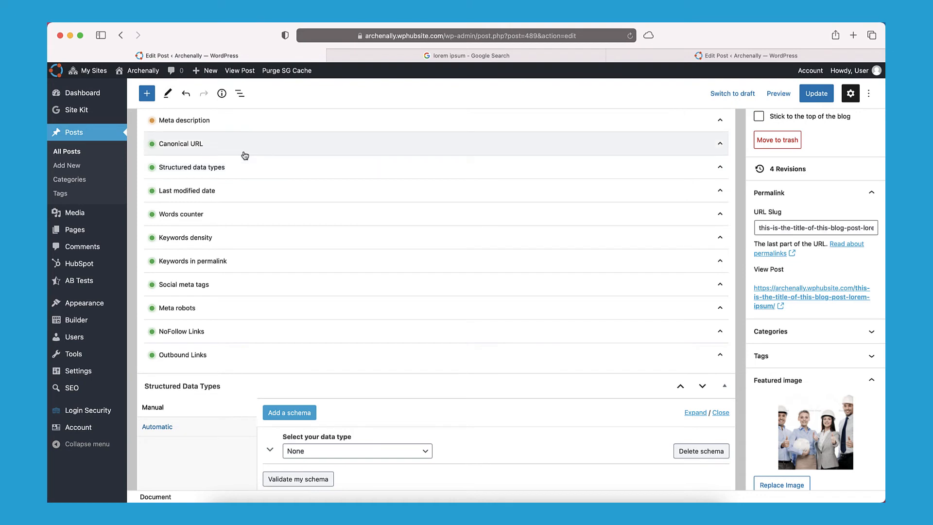
{"action": "scroll", "coordinate": [243, 156], "scroll_direction": "up", "scroll_amount": 1}
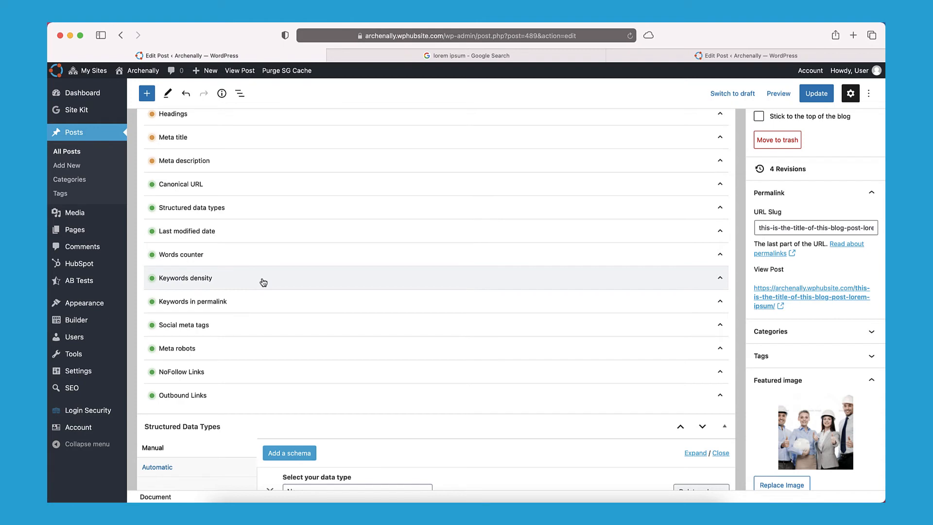
{"action": "scroll", "coordinate": [263, 282], "scroll_direction": "down", "scroll_amount": 1}
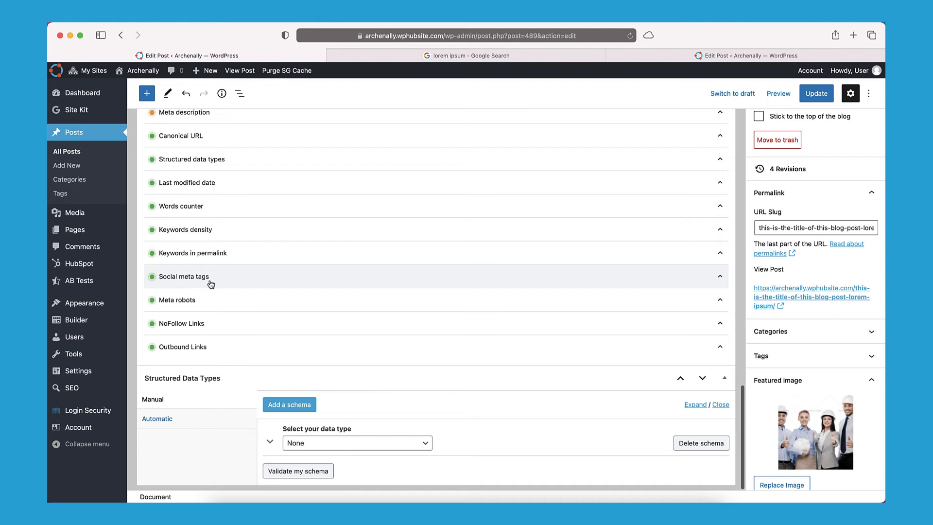
{"action": "left_click", "coordinate": [211, 301]}
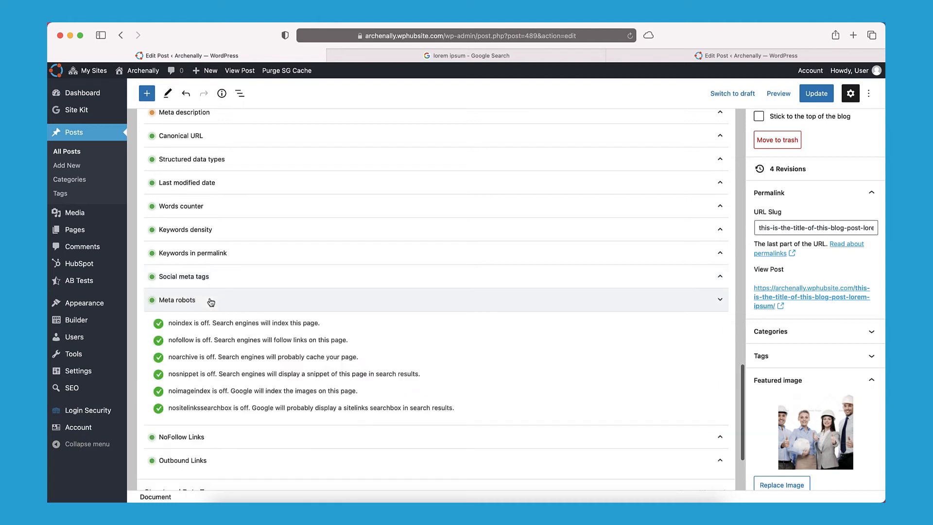
{"action": "left_click", "coordinate": [194, 305]}
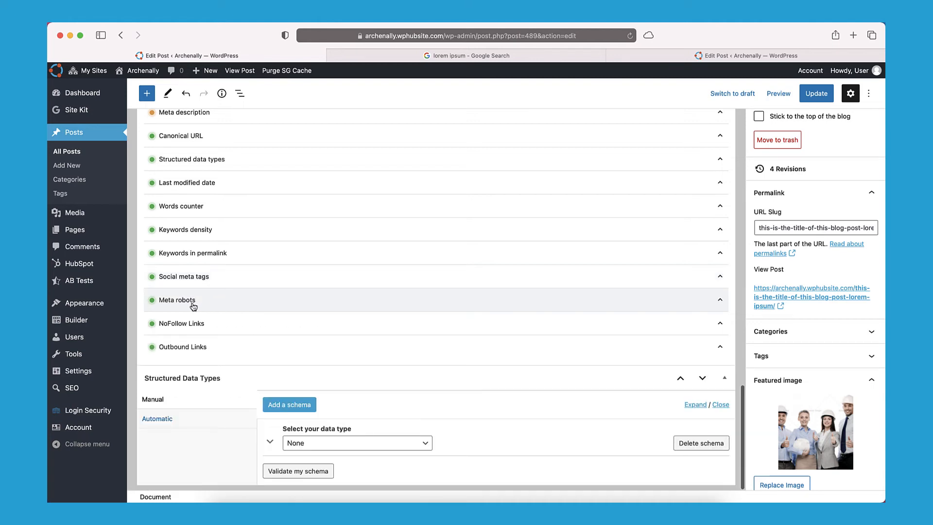
{"action": "left_click", "coordinate": [194, 322]}
{"action": "scroll", "coordinate": [214, 325], "scroll_direction": "down", "scroll_amount": 2}
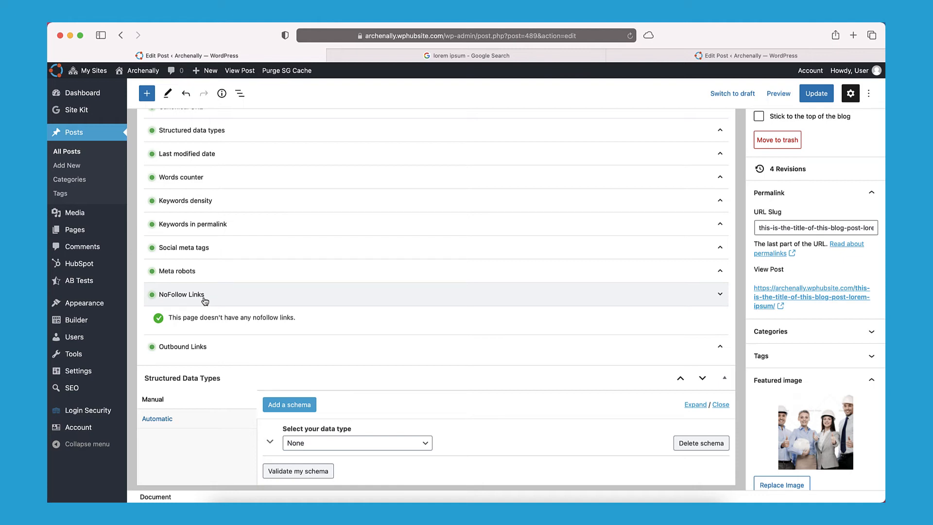
{"action": "left_click", "coordinate": [203, 349]}
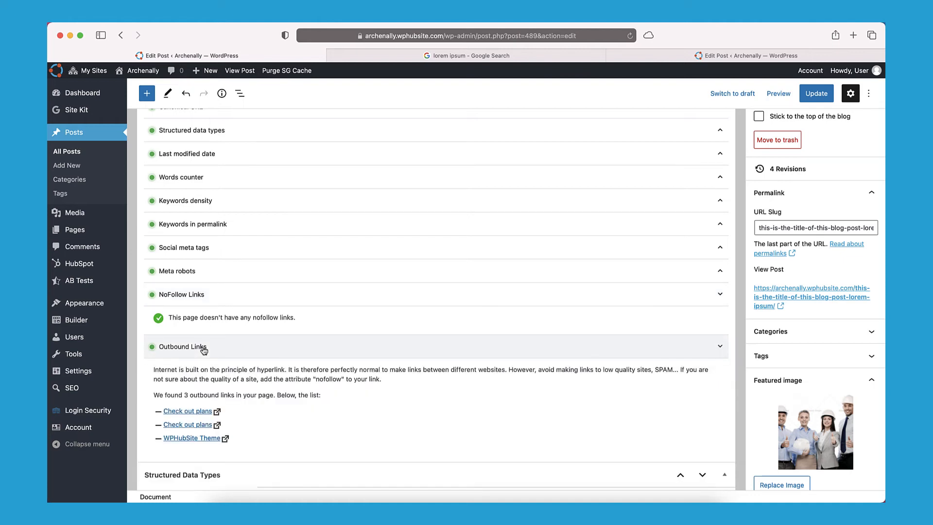
{"action": "scroll", "coordinate": [203, 348], "scroll_direction": "down", "scroll_amount": 2}
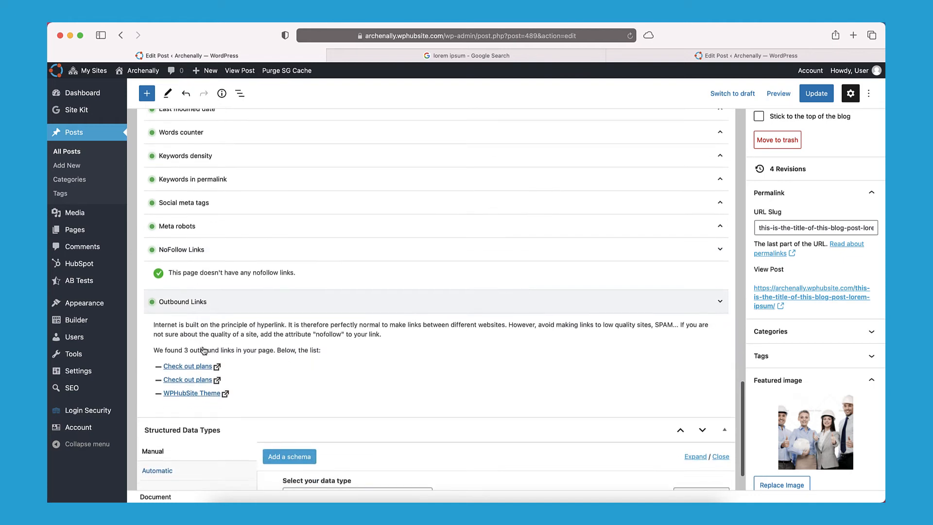
{"action": "left_click", "coordinate": [223, 307]}
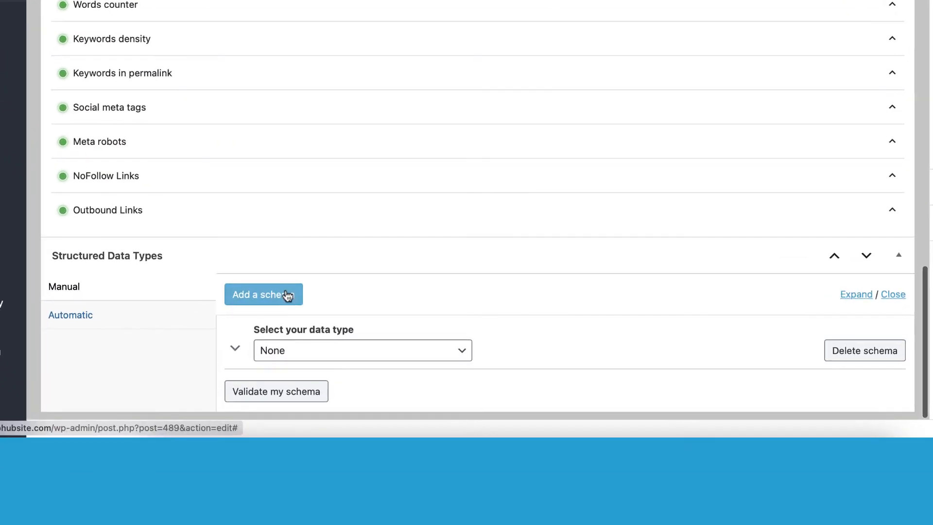
Try the Manual structured data schema and leave its data type set to None.
{"action": "left_click", "coordinate": [74, 320]}
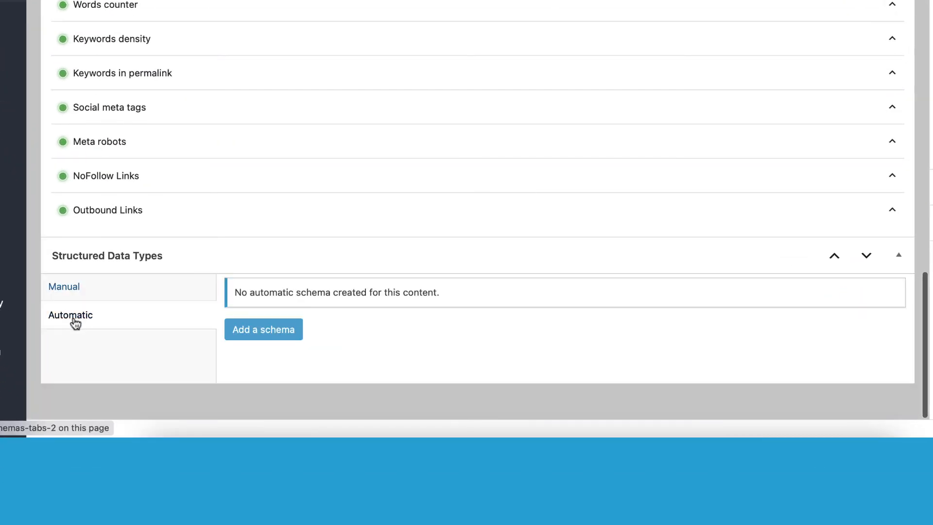
{"action": "left_click", "coordinate": [89, 294]}
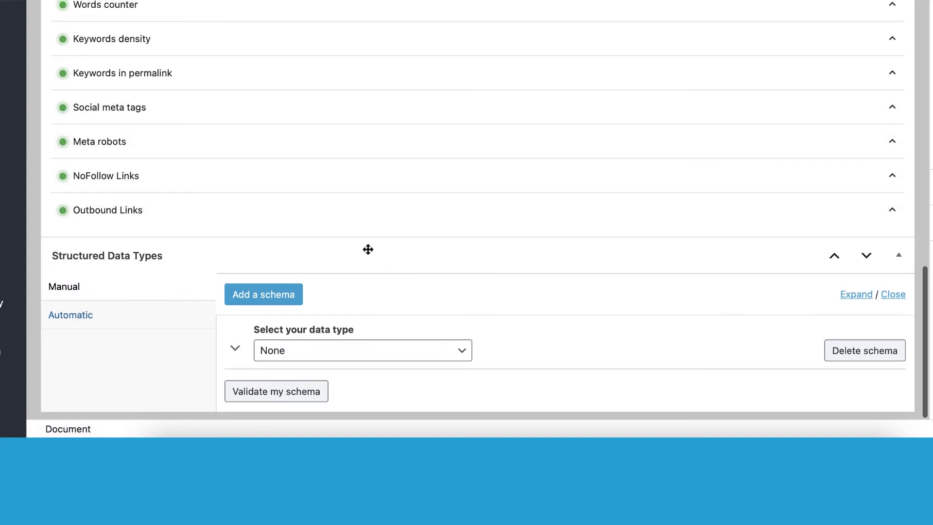
{"action": "left_click", "coordinate": [320, 350]}
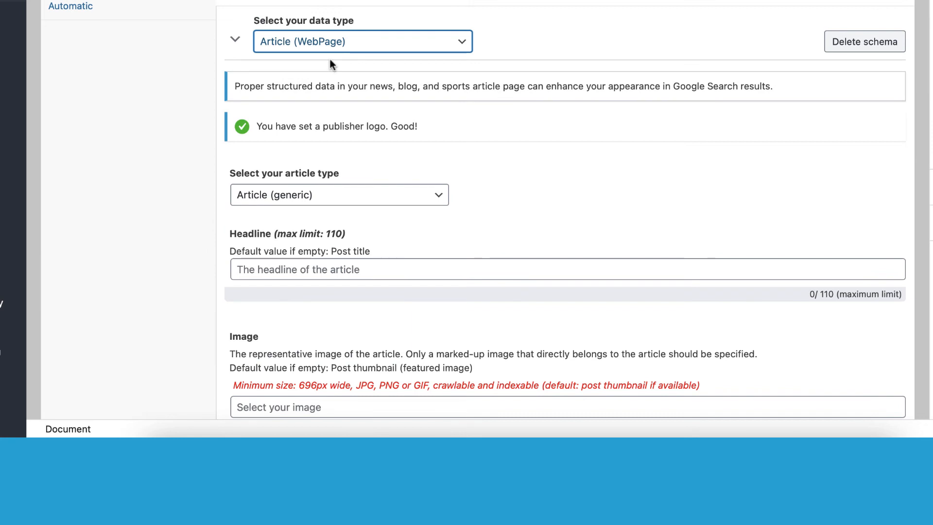
{"action": "left_click", "coordinate": [334, 46]}
{"action": "left_click", "coordinate": [336, 25]}
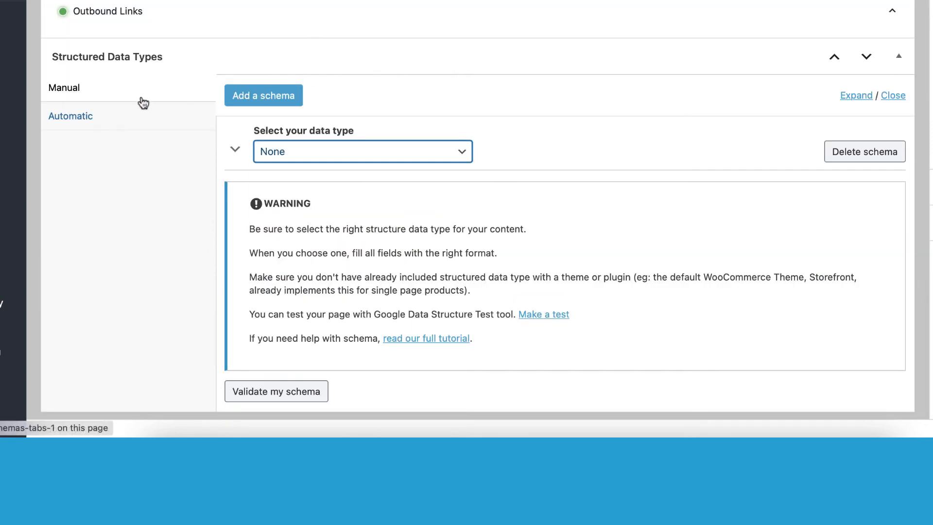
{"action": "left_click", "coordinate": [139, 100]}
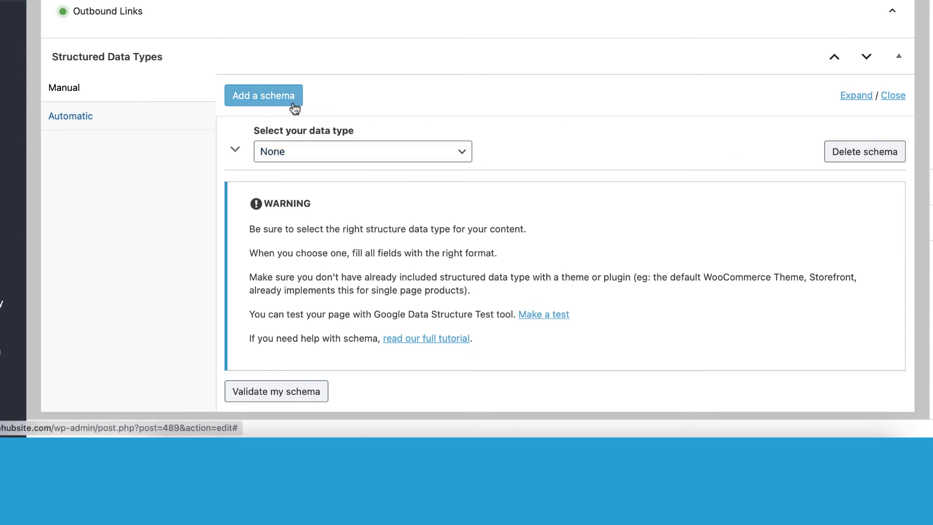
{"action": "left_click", "coordinate": [236, 148]}
{"action": "left_click", "coordinate": [322, 152]}
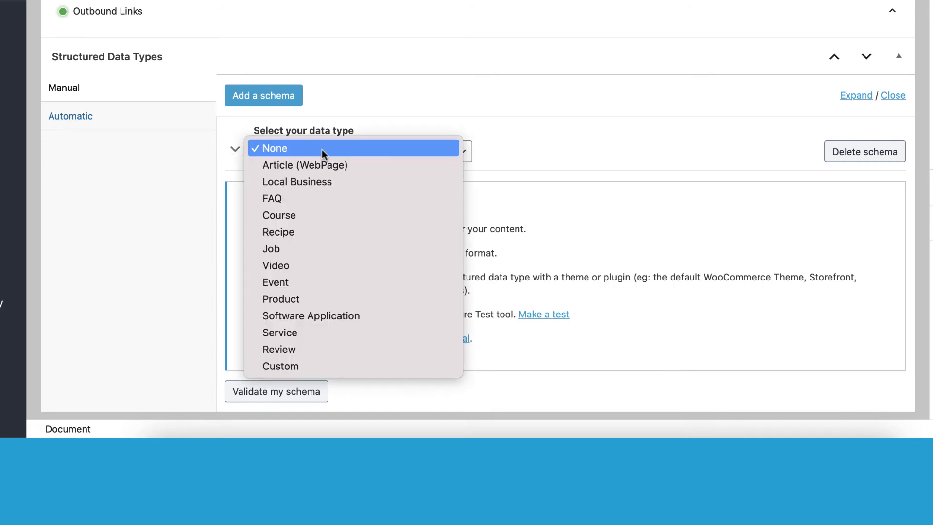
{"action": "left_click", "coordinate": [384, 103]}
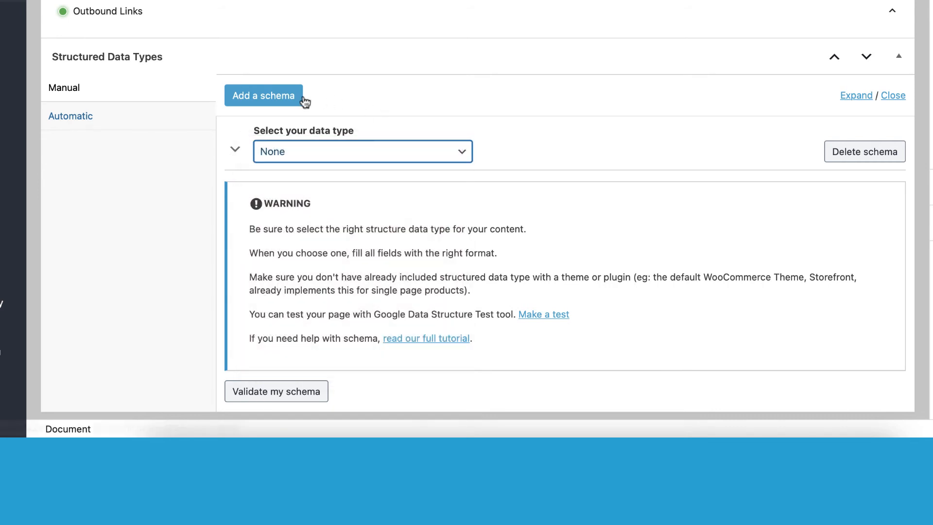
Add and delete extra manual schema entries, then show the Automatic schemas section.
{"action": "left_click", "coordinate": [299, 97]}
{"action": "left_click", "coordinate": [882, 156]}
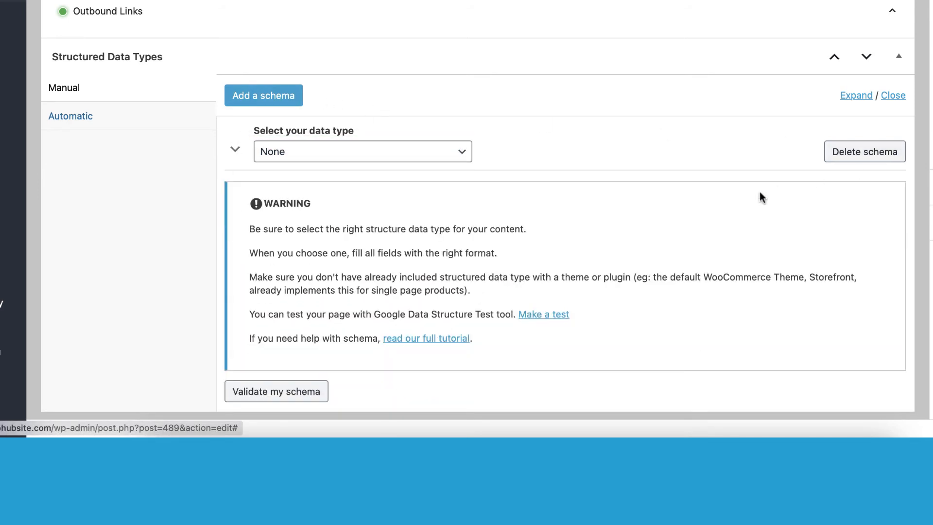
{"action": "left_click", "coordinate": [291, 99]}
{"action": "left_click", "coordinate": [260, 152]}
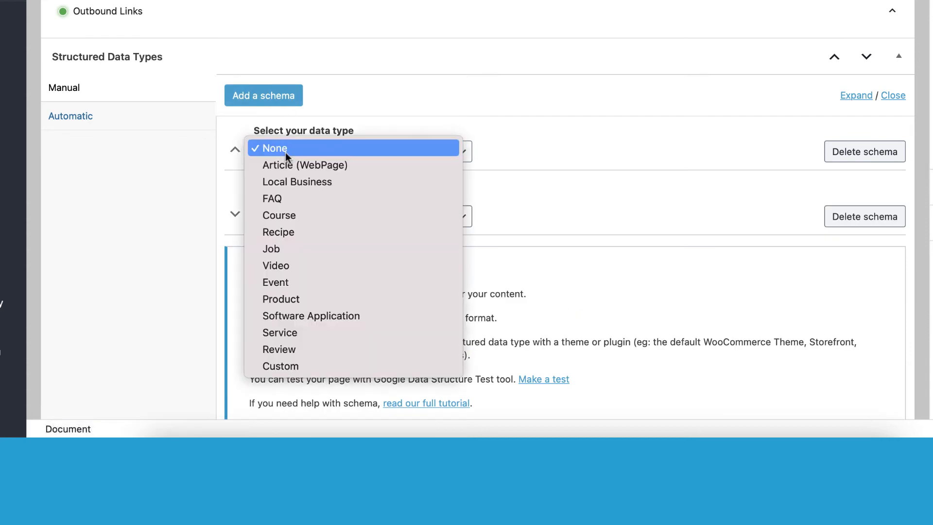
{"action": "left_click", "coordinate": [381, 138]}
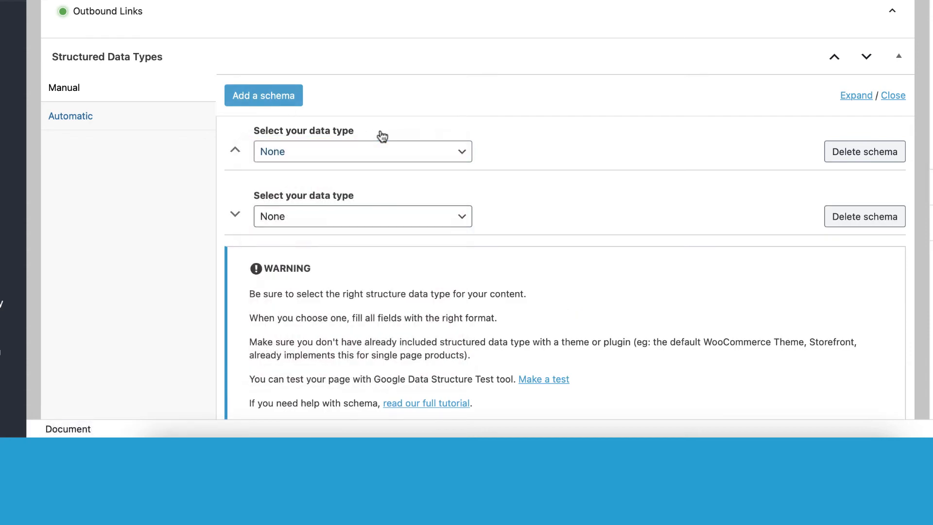
{"action": "left_click", "coordinate": [880, 156]}
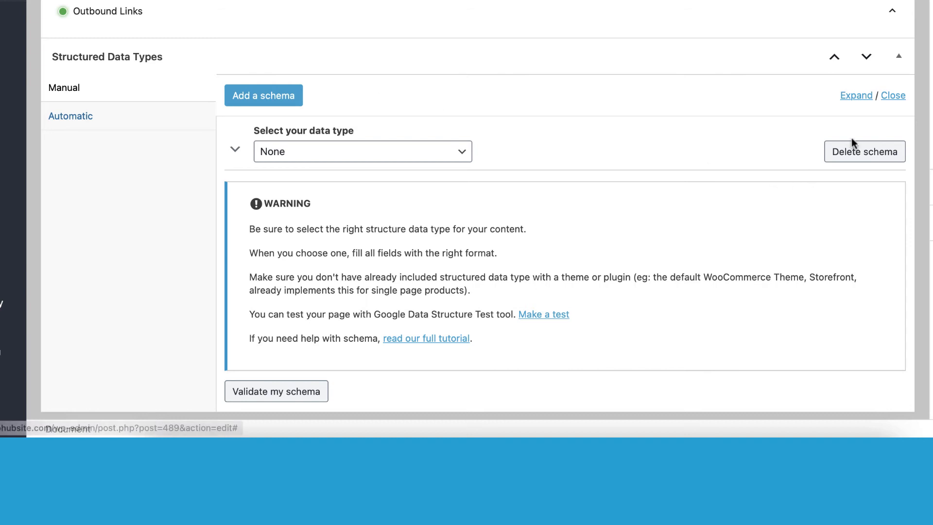
{"action": "left_click", "coordinate": [850, 158]}
{"action": "left_click", "coordinate": [115, 326]}
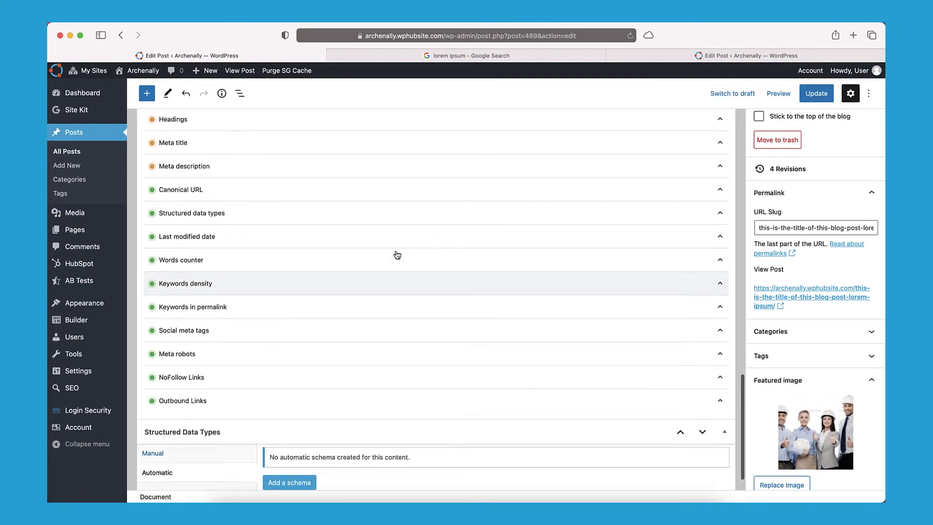
Expand the post's SEO title and meta description settings.
{"action": "scroll", "coordinate": [403, 206], "scroll_direction": "up", "scroll_amount": 10}
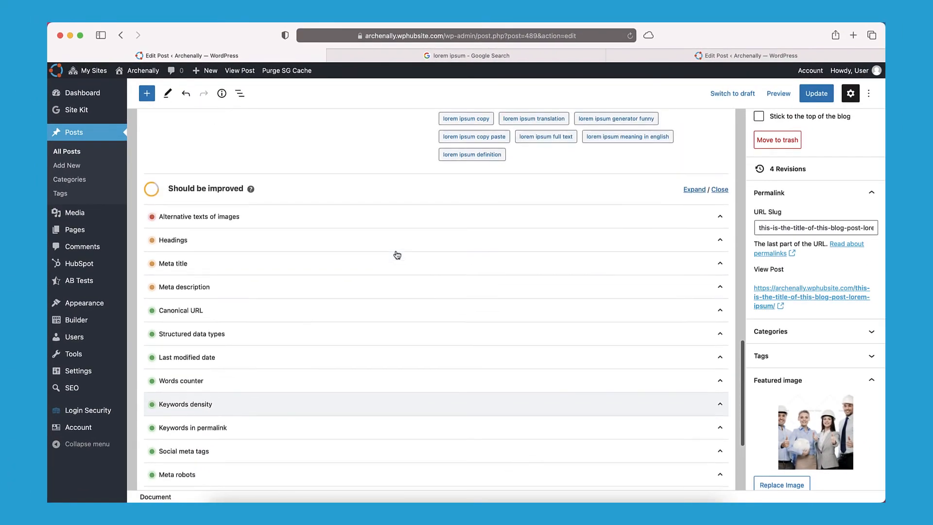
{"action": "scroll", "coordinate": [396, 254], "scroll_direction": "up", "scroll_amount": 3}
{"action": "scroll", "coordinate": [396, 252], "scroll_direction": "down", "scroll_amount": 3}
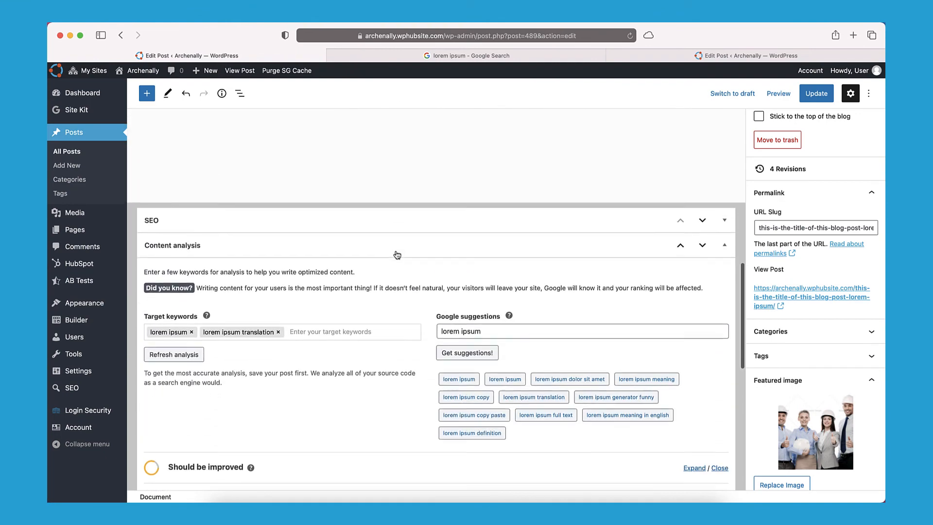
{"action": "left_click", "coordinate": [398, 216]}
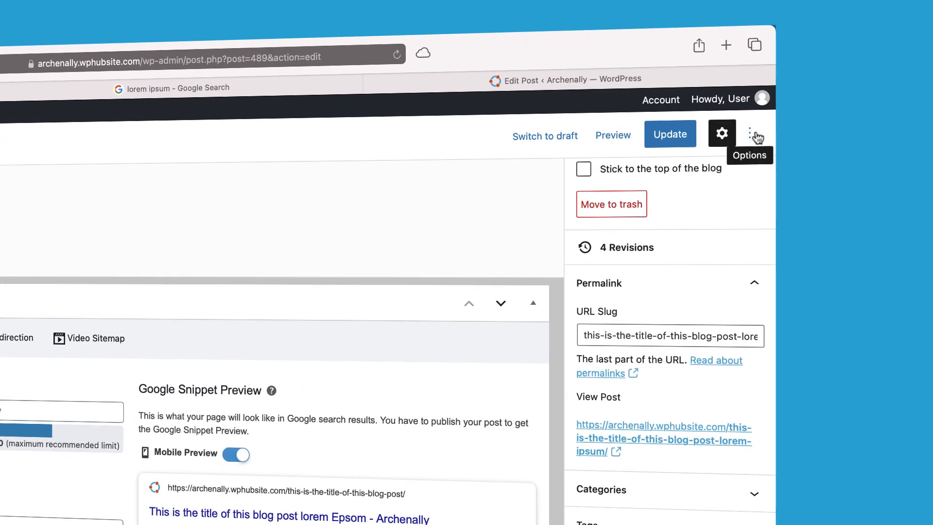
In Preferences, disable the Content analysis panel while keeping SEO and Structured Data Types enabled.
{"action": "left_click", "coordinate": [754, 136]}
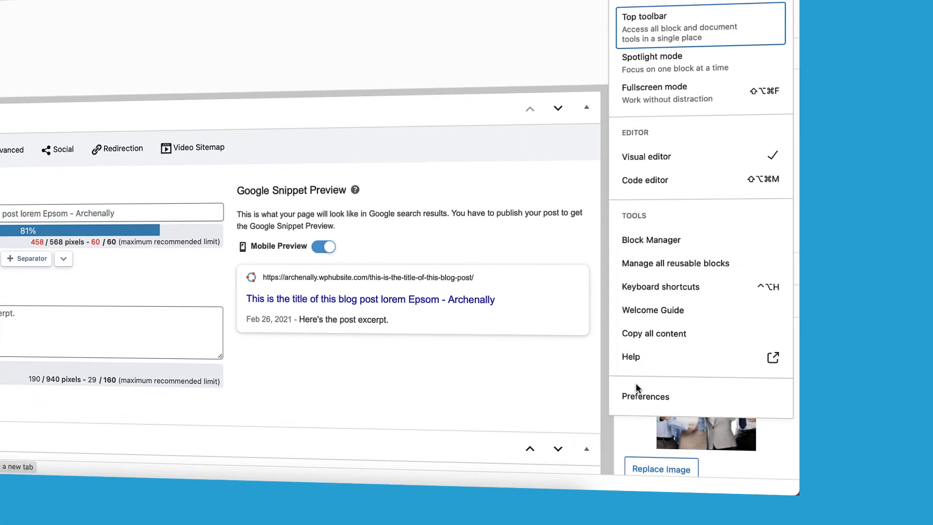
{"action": "left_click", "coordinate": [637, 393]}
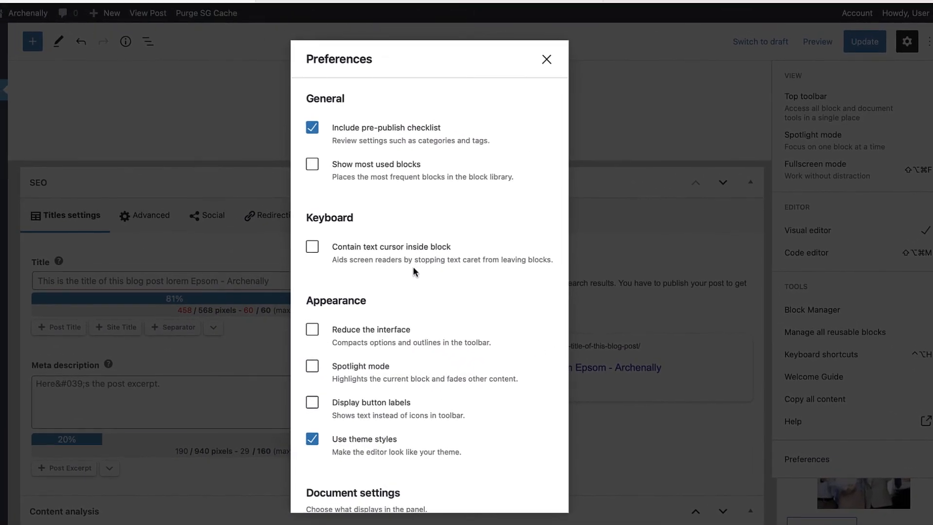
{"action": "scroll", "coordinate": [411, 287], "scroll_direction": "down", "scroll_amount": 2}
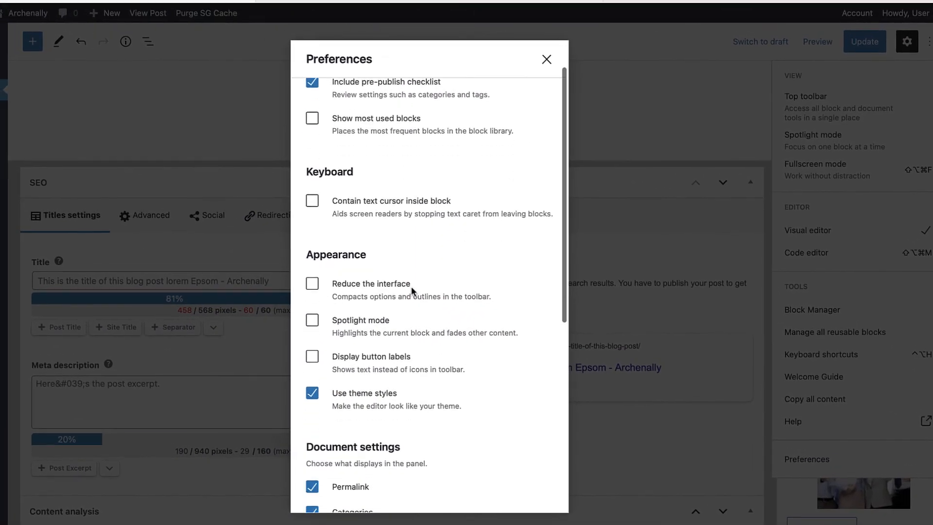
{"action": "scroll", "coordinate": [411, 286], "scroll_direction": "down", "scroll_amount": 7}
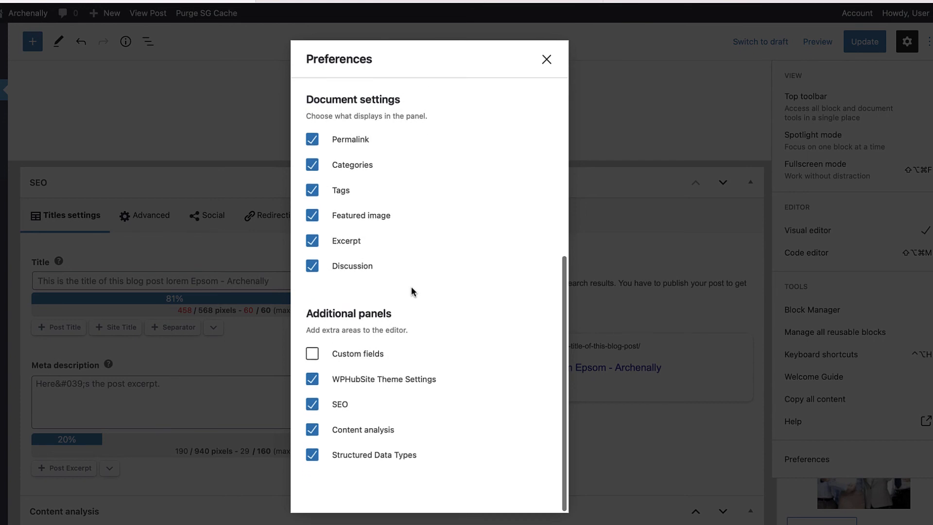
{"action": "left_click", "coordinate": [312, 406]}
{"action": "left_click", "coordinate": [312, 431]}
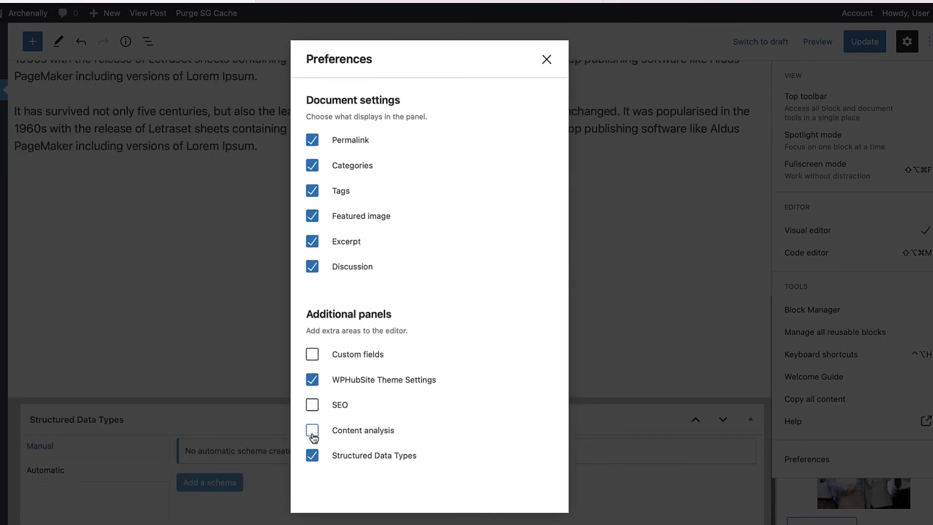
{"action": "left_click", "coordinate": [312, 455]}
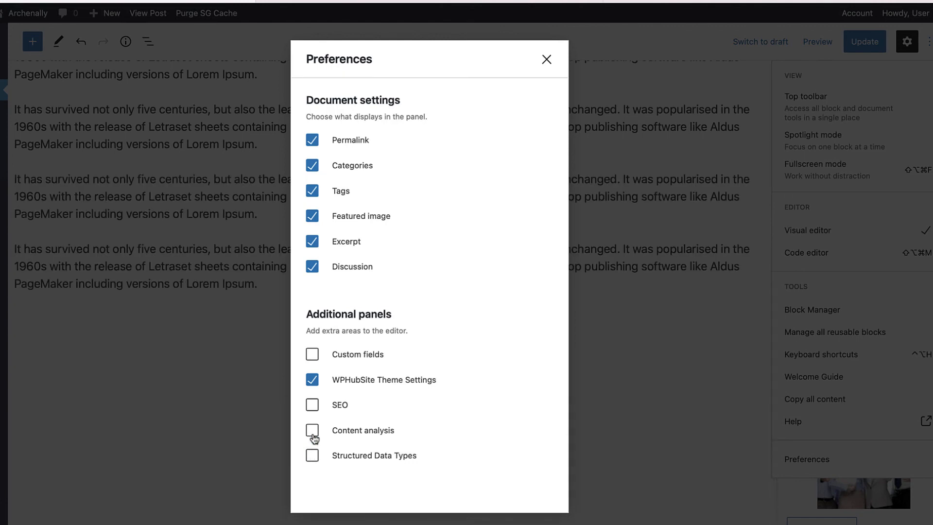
{"action": "left_click", "coordinate": [313, 408]}
{"action": "left_click", "coordinate": [314, 459]}
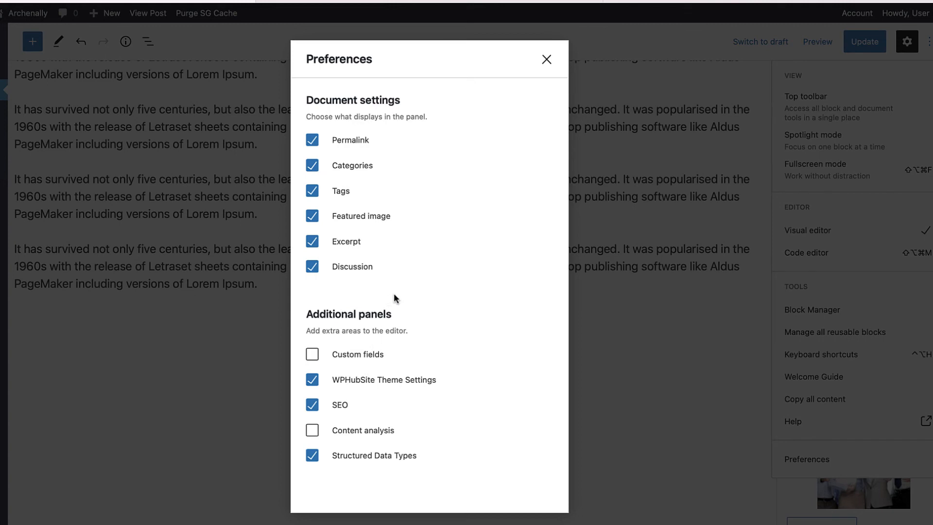
{"action": "left_click", "coordinate": [546, 62]}
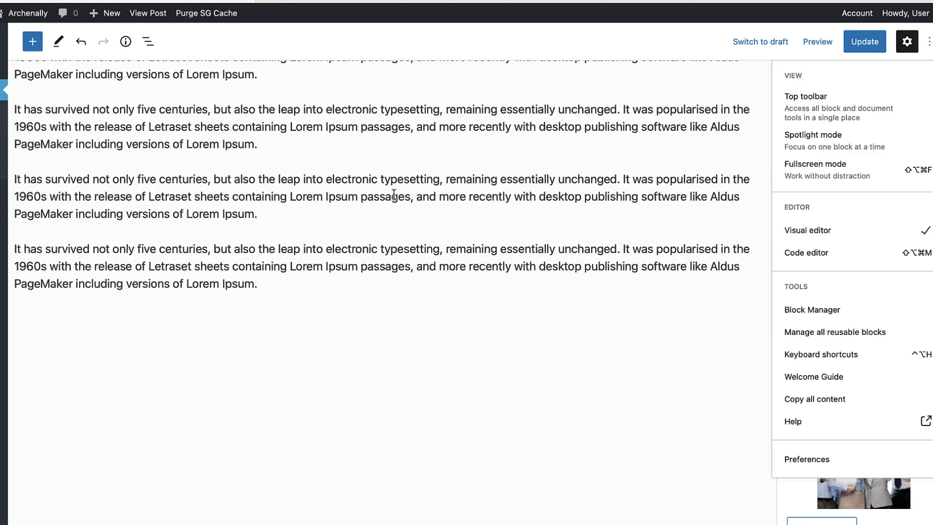
Save the post's changes and go to Pages > All Pages.
{"action": "scroll", "coordinate": [395, 254], "scroll_direction": "down", "scroll_amount": 10}
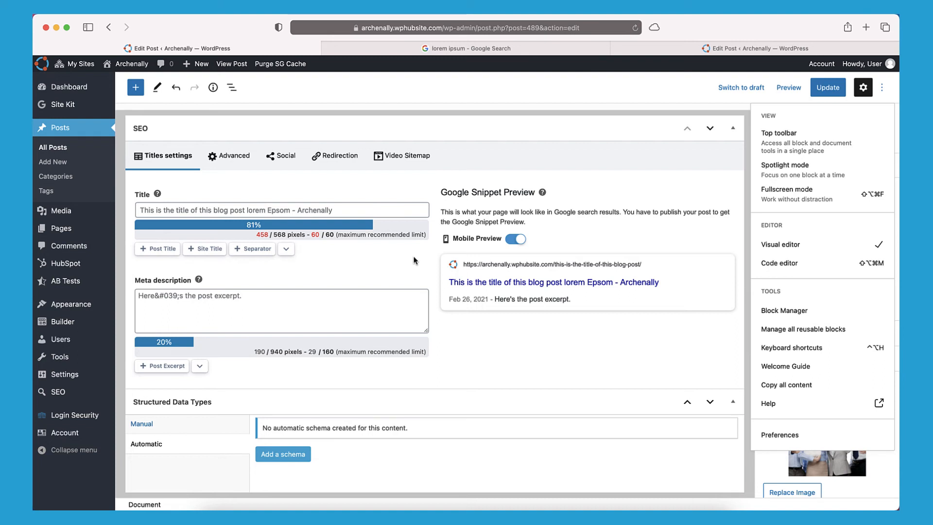
{"action": "key", "text": "Escape"}
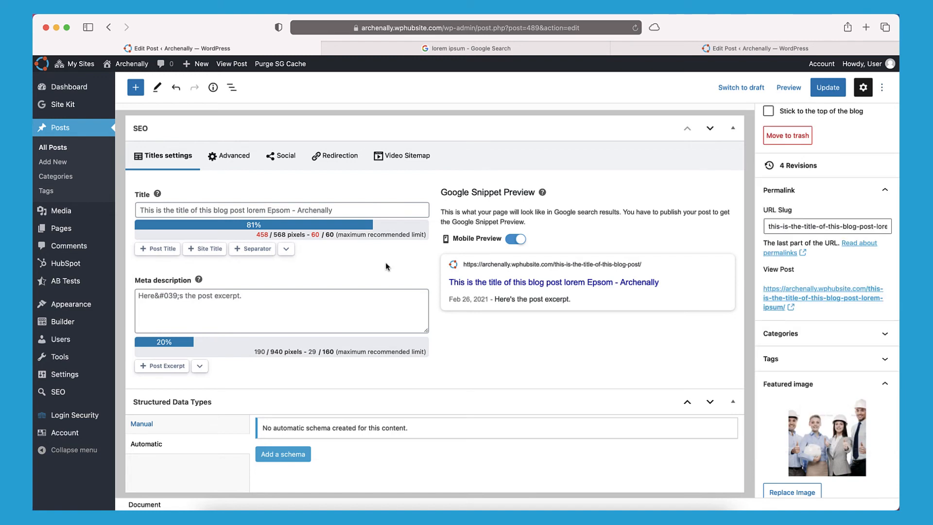
{"action": "key", "text": "super+s"}
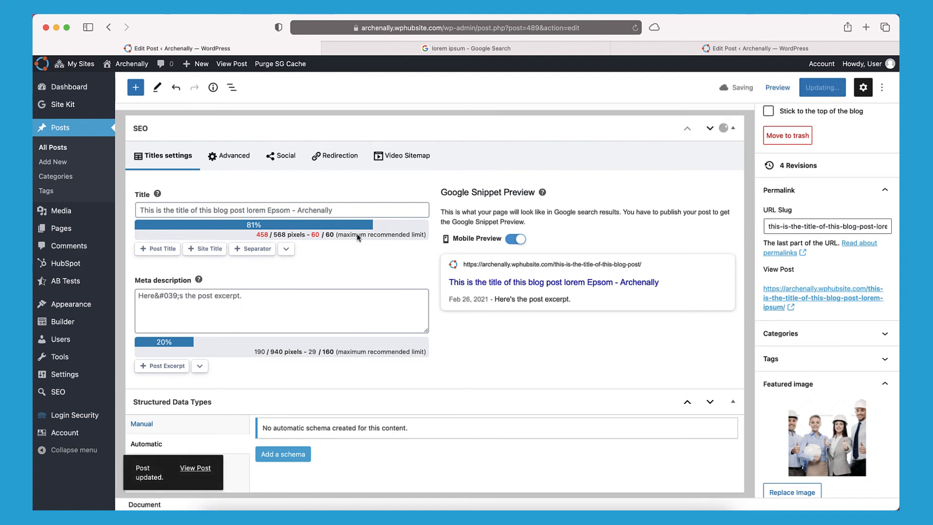
{"action": "left_click", "coordinate": [87, 228]}
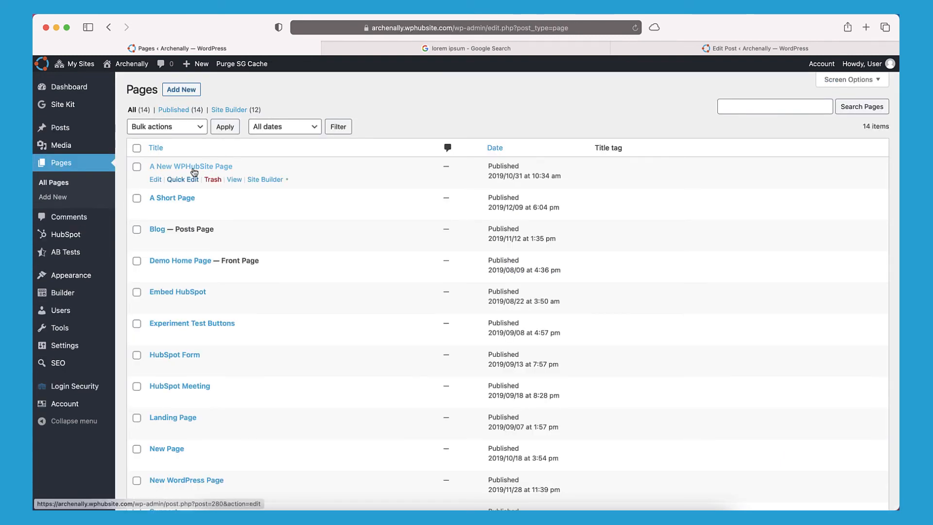
Edit 'A New WPHubSite Page' and scroll down to its SEO metabox.
{"action": "left_click", "coordinate": [156, 180]}
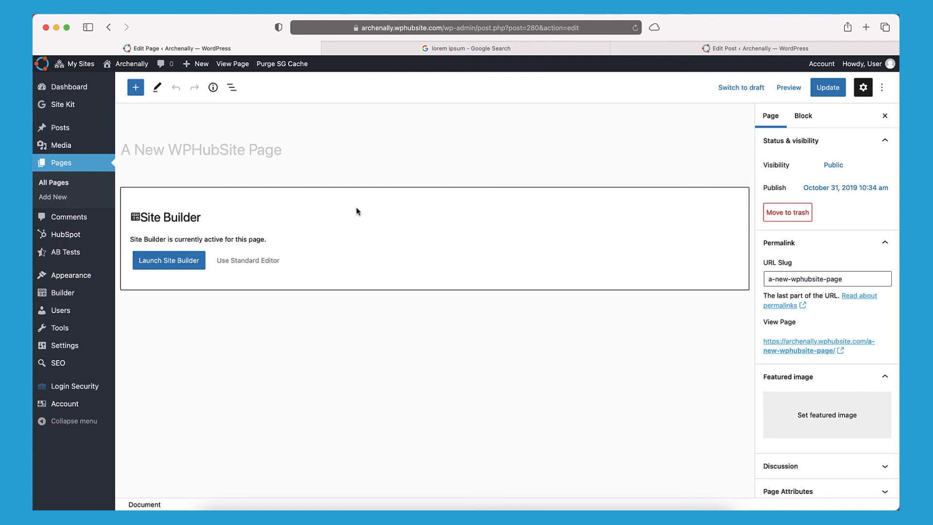
{"action": "left_click", "coordinate": [286, 147]}
{"action": "left_click", "coordinate": [855, 278]}
{"action": "scroll", "coordinate": [366, 217], "scroll_direction": "down", "scroll_amount": 10}
{"action": "scroll", "coordinate": [366, 217], "scroll_direction": "down", "scroll_amount": 2}
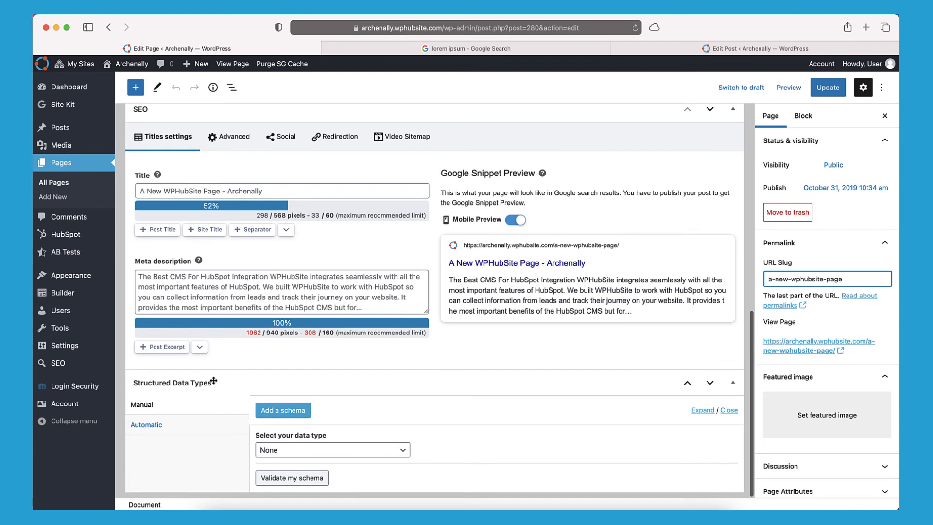
{"action": "scroll", "coordinate": [383, 237], "scroll_direction": "up", "scroll_amount": 1}
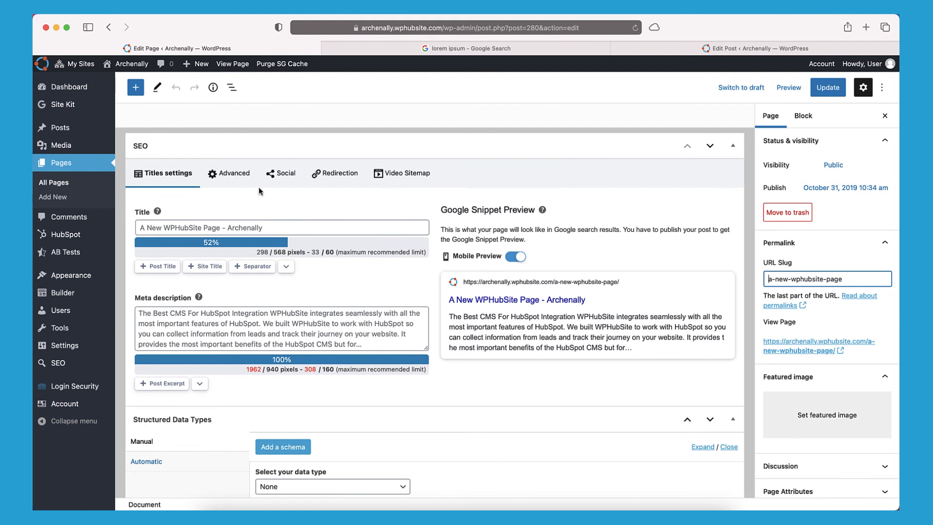
{"action": "left_click", "coordinate": [211, 225]}
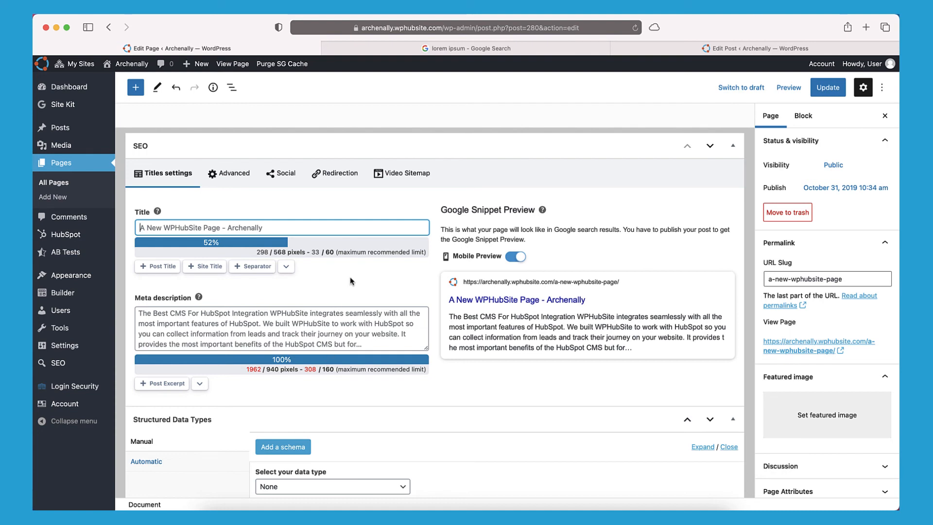
{"action": "scroll", "coordinate": [351, 270], "scroll_direction": "down", "scroll_amount": 3}
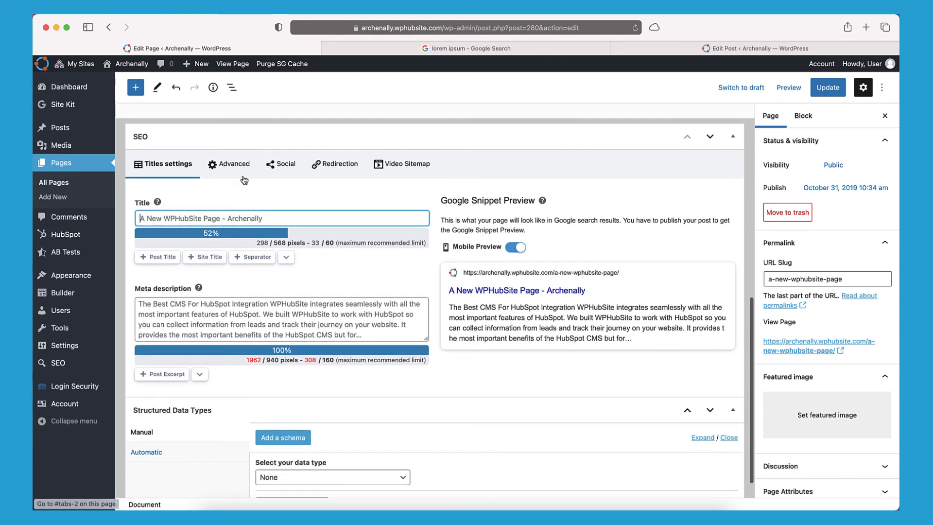
{"action": "left_click", "coordinate": [286, 173]}
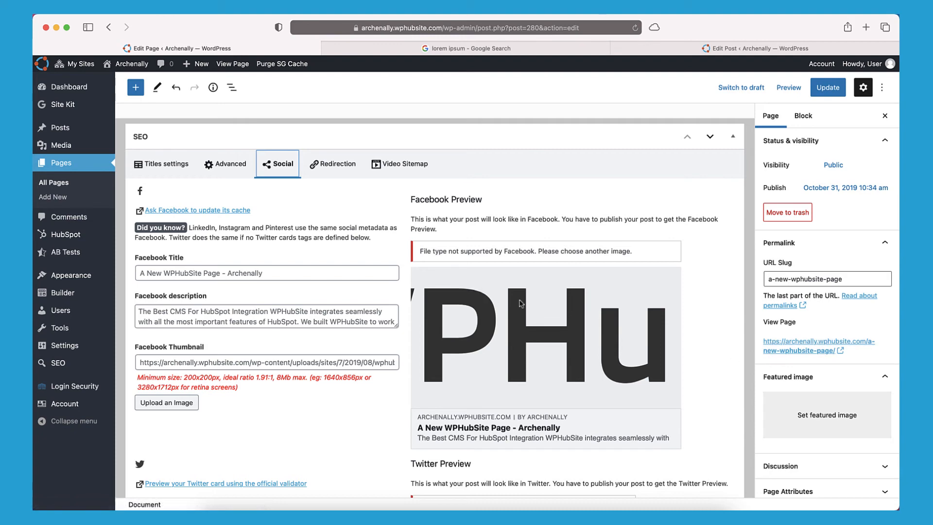
{"action": "left_click", "coordinate": [358, 171]}
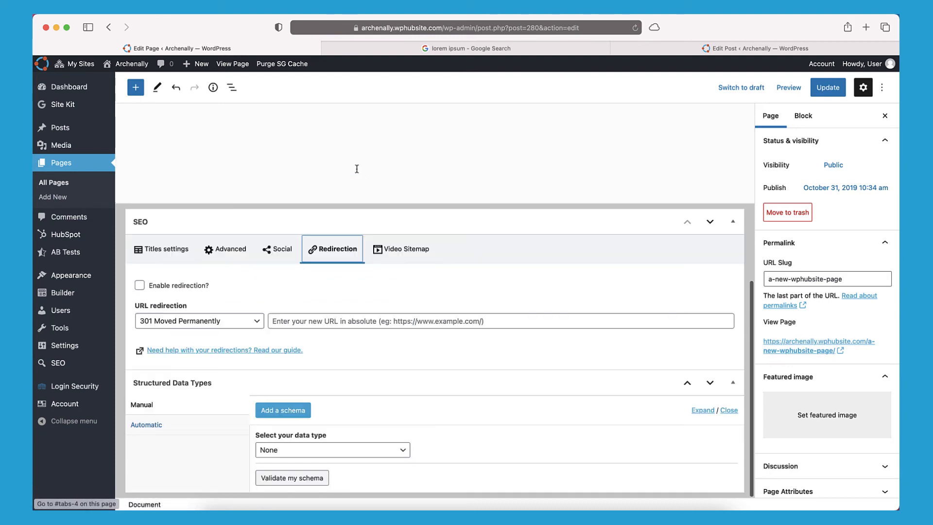
{"action": "left_click", "coordinate": [391, 256]}
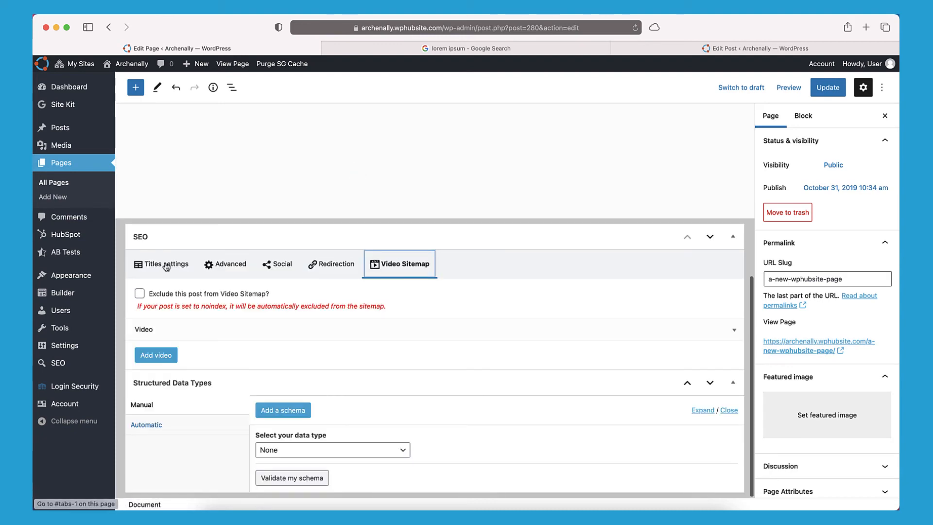
{"action": "left_click", "coordinate": [184, 268]}
{"action": "scroll", "coordinate": [408, 278], "scroll_direction": "down", "scroll_amount": 3}
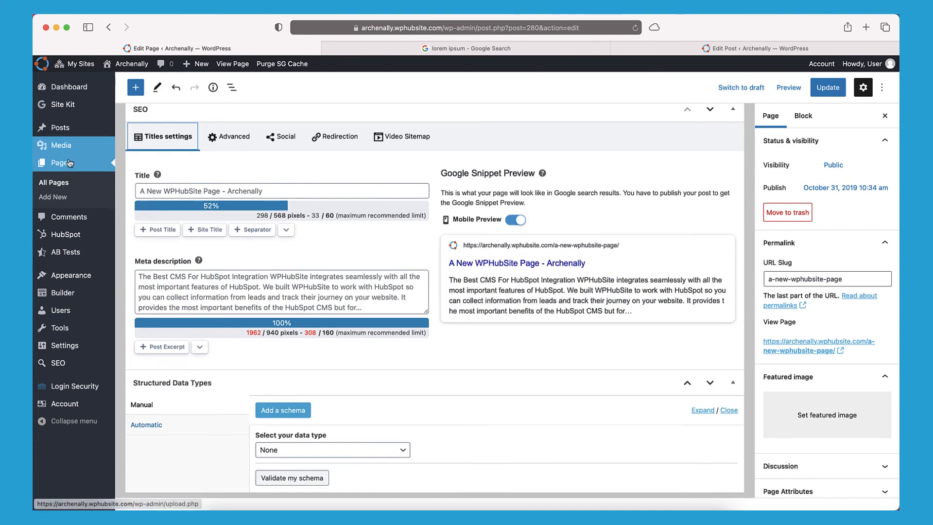
{"action": "mouse_move", "coordinate": [72, 130]}
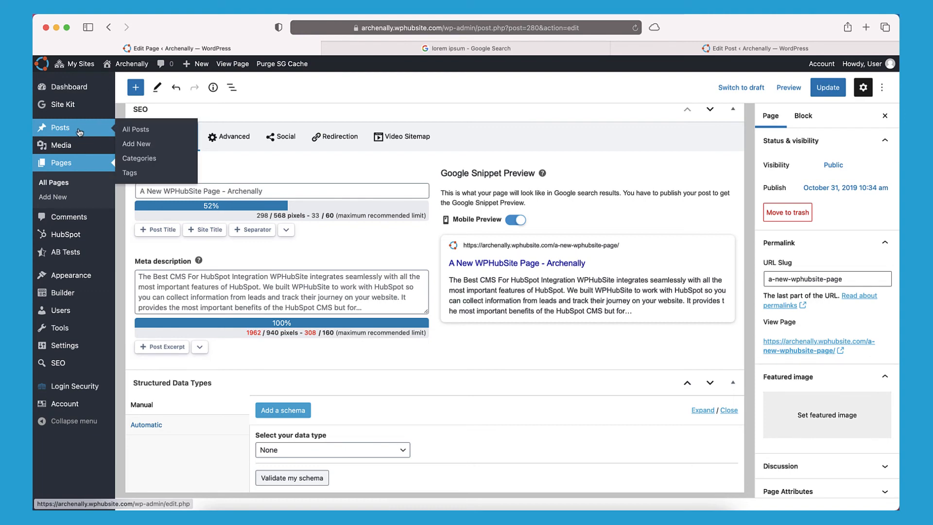
Add a new post category named 'Test' and open it for editing.
{"action": "left_click", "coordinate": [146, 160]}
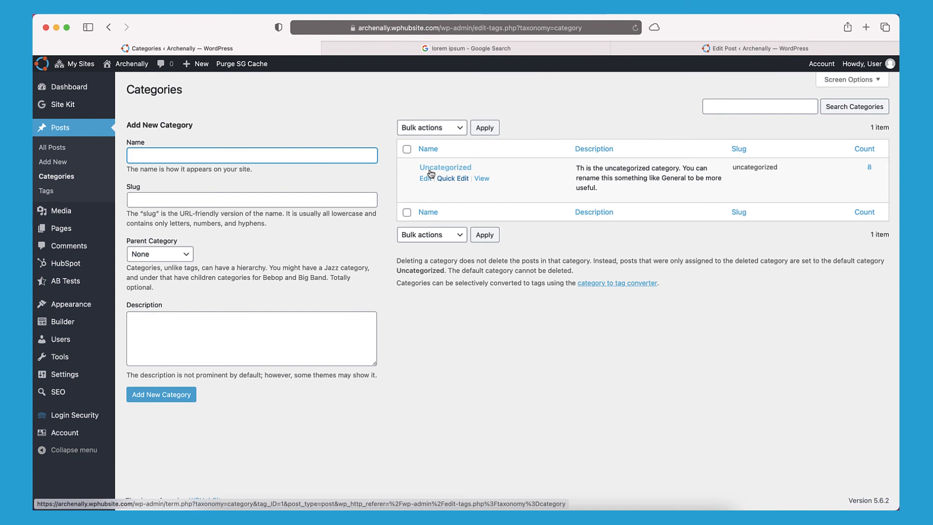
{"action": "type", "text": "Test"}
{"action": "key", "text": "Tab"}
{"action": "left_click", "coordinate": [178, 394]}
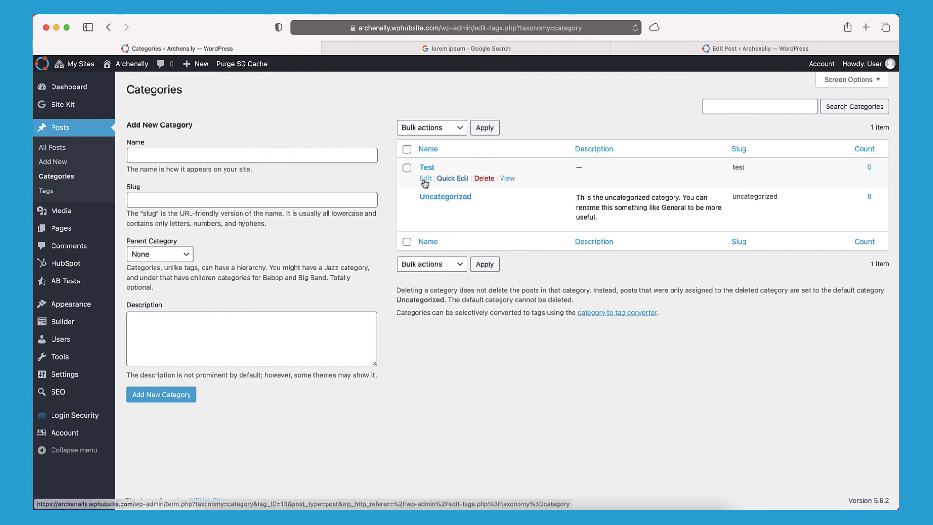
{"action": "left_click", "coordinate": [425, 178]}
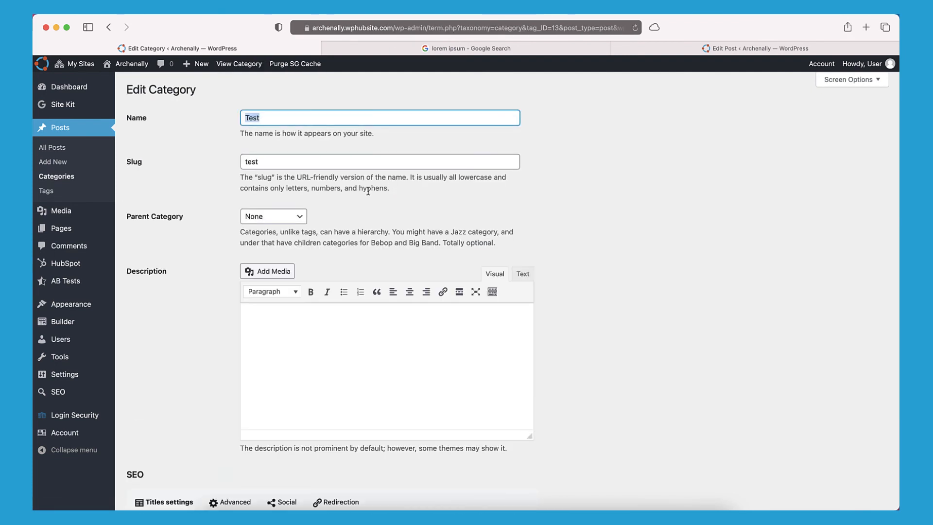
Inspect the Test category's SEO title 'Test - Archenally' and its empty meta description.
{"action": "scroll", "coordinate": [221, 244], "scroll_direction": "down", "scroll_amount": 6}
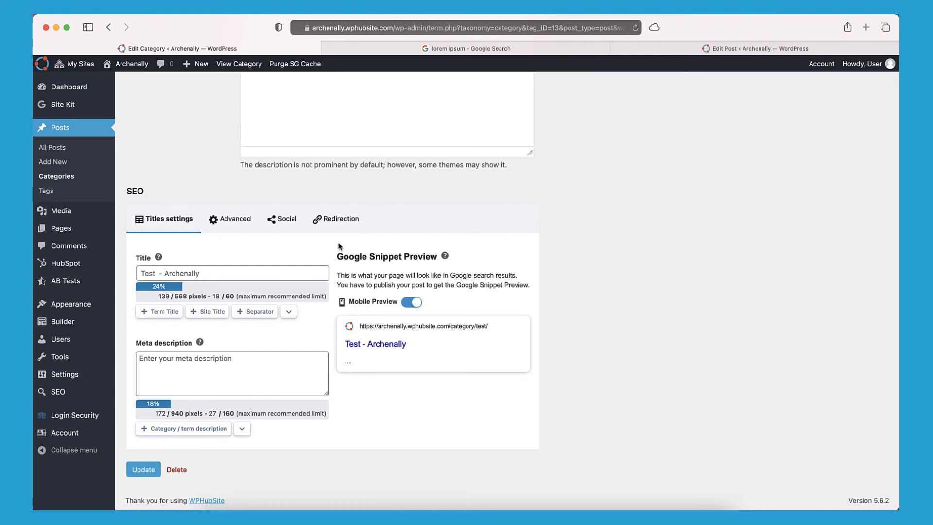
{"action": "left_click", "coordinate": [186, 272]}
{"action": "left_click", "coordinate": [175, 356]}
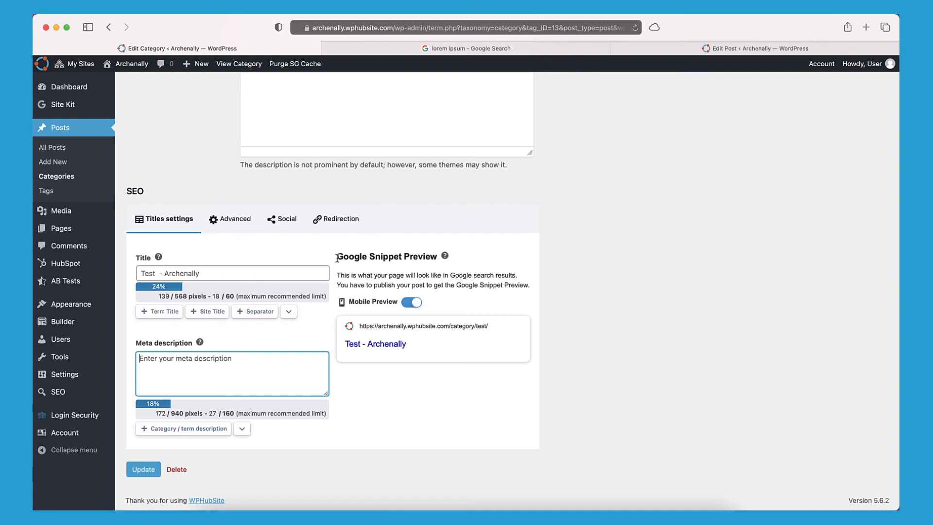
{"action": "scroll", "coordinate": [332, 253], "scroll_direction": "up", "scroll_amount": 3}
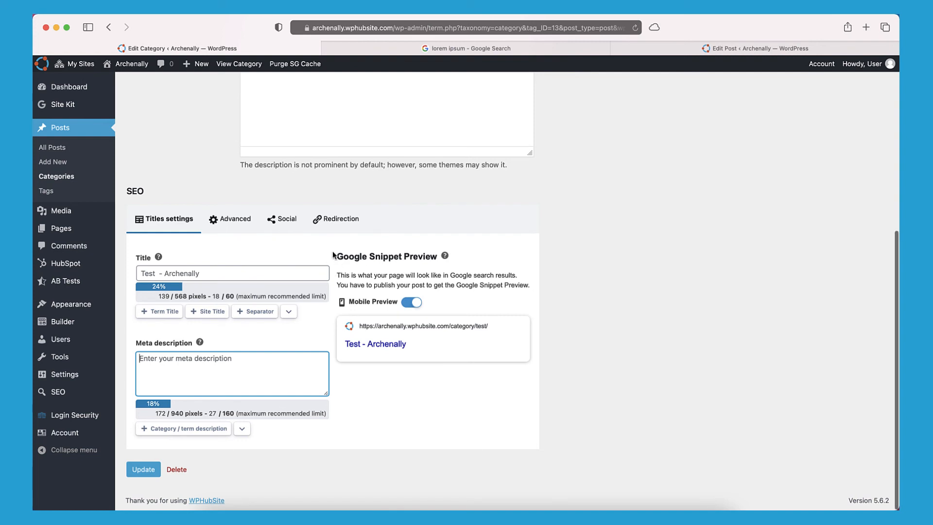
{"action": "scroll", "coordinate": [303, 300], "scroll_direction": "down", "scroll_amount": 1}
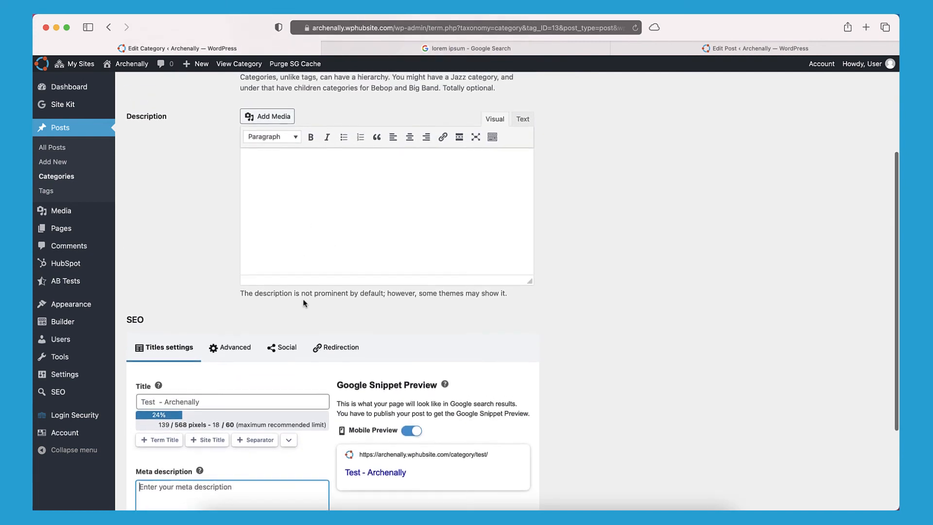
{"action": "scroll", "coordinate": [281, 253], "scroll_direction": "up", "scroll_amount": 1}
{"action": "left_click", "coordinate": [273, 200]}
{"action": "scroll", "coordinate": [331, 291], "scroll_direction": "down", "scroll_amount": 1}
{"action": "scroll", "coordinate": [330, 291], "scroll_direction": "down", "scroll_amount": 2}
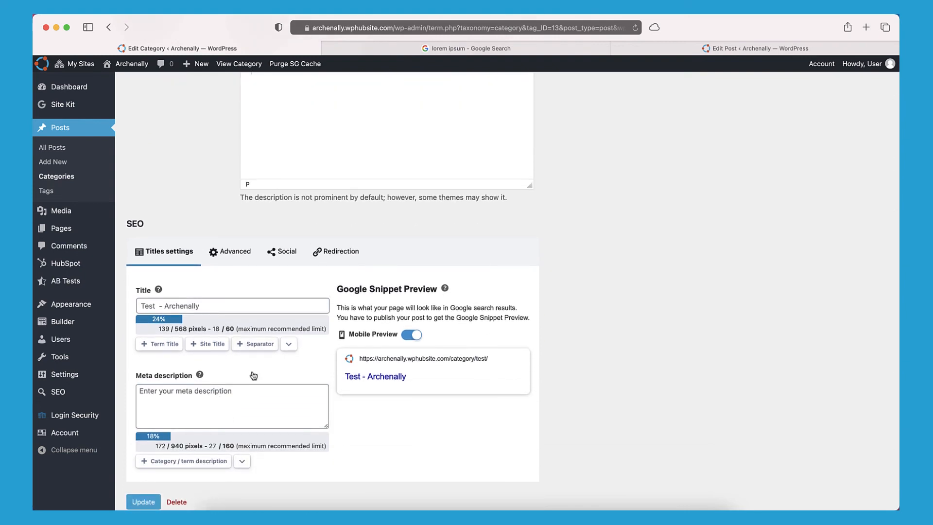
{"action": "scroll", "coordinate": [315, 302], "scroll_direction": "up", "scroll_amount": 1}
{"action": "scroll", "coordinate": [316, 302], "scroll_direction": "up", "scroll_amount": 3}
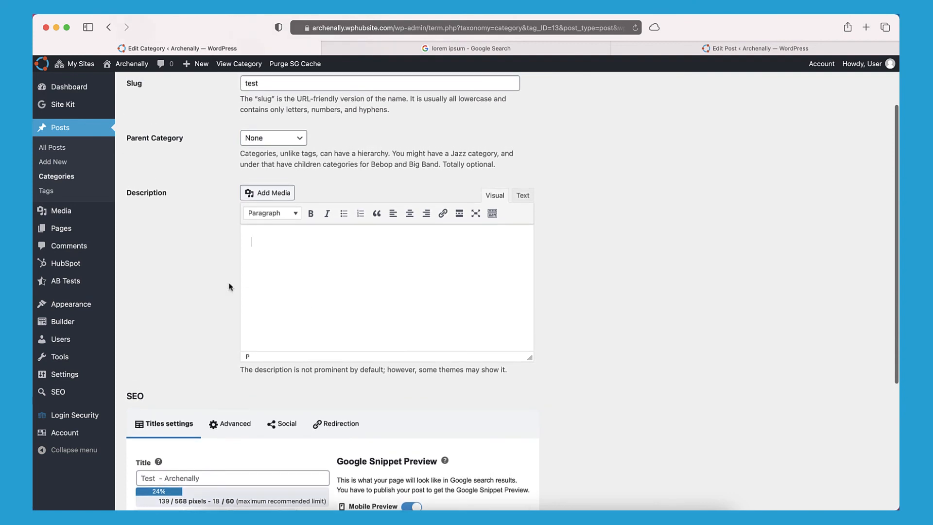
{"action": "scroll", "coordinate": [230, 285], "scroll_direction": "up", "scroll_amount": 1}
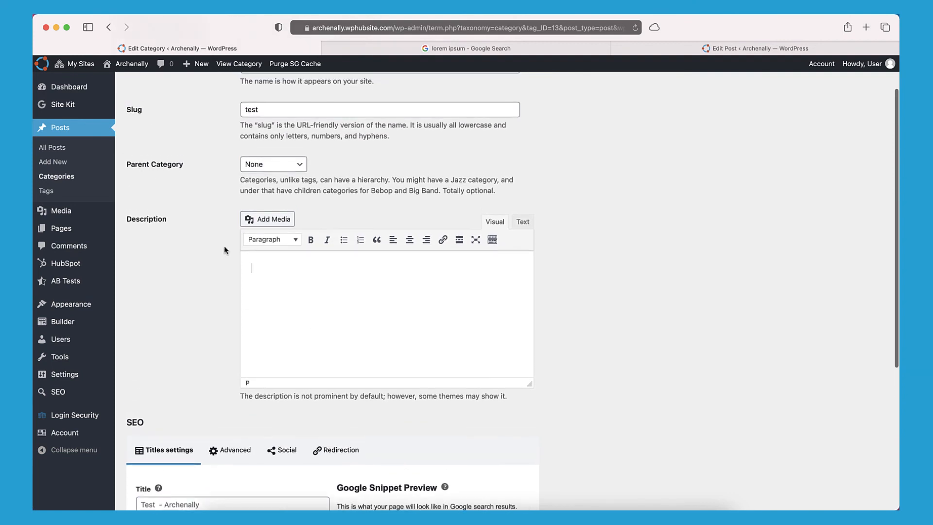
{"action": "scroll", "coordinate": [225, 250], "scroll_direction": "down", "scroll_amount": 1}
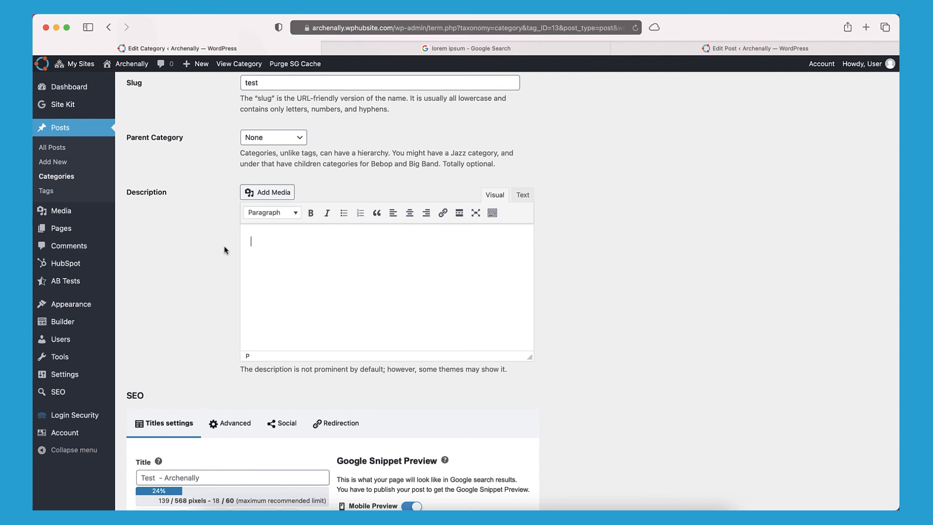
{"action": "scroll", "coordinate": [224, 250], "scroll_direction": "down", "scroll_amount": 6}
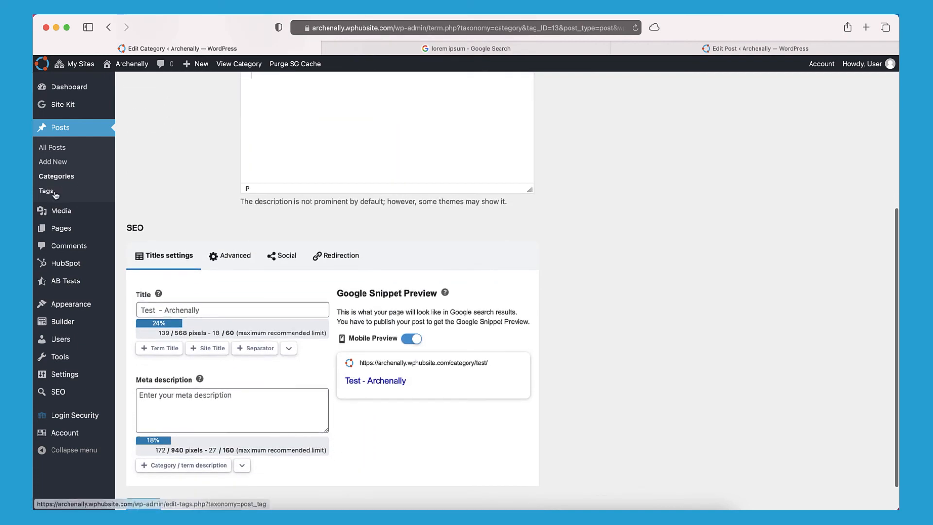
Review the SEO section of the tag 'Tag' and return to the Tags list.
{"action": "left_click", "coordinate": [47, 190]}
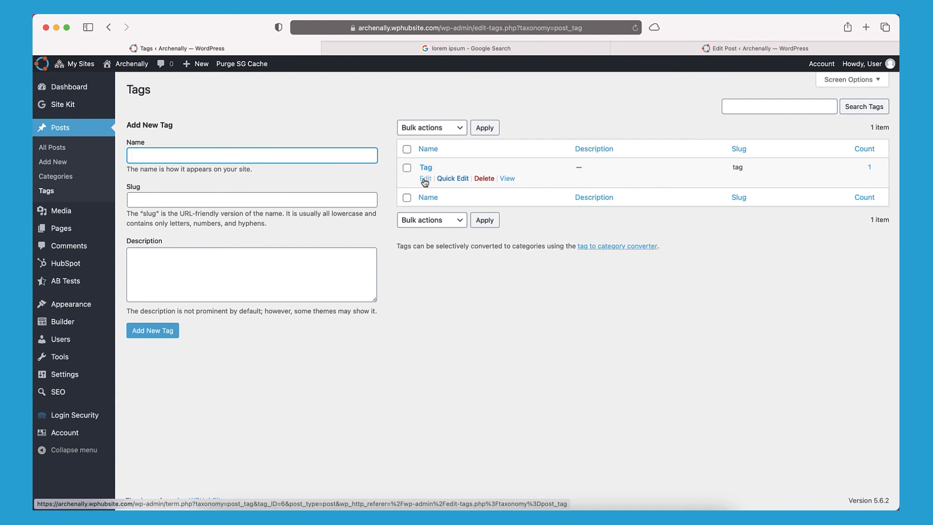
{"action": "left_click", "coordinate": [424, 179]}
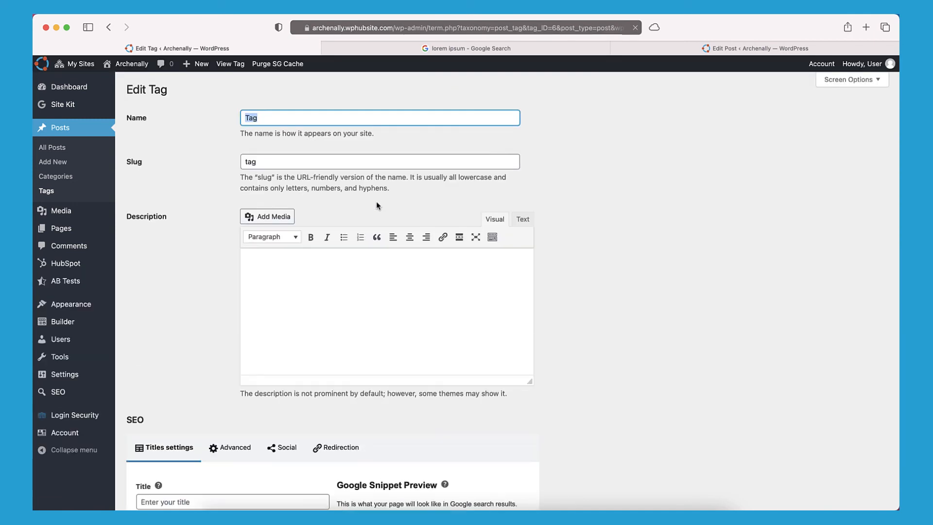
{"action": "scroll", "coordinate": [375, 215], "scroll_direction": "down", "scroll_amount": 5}
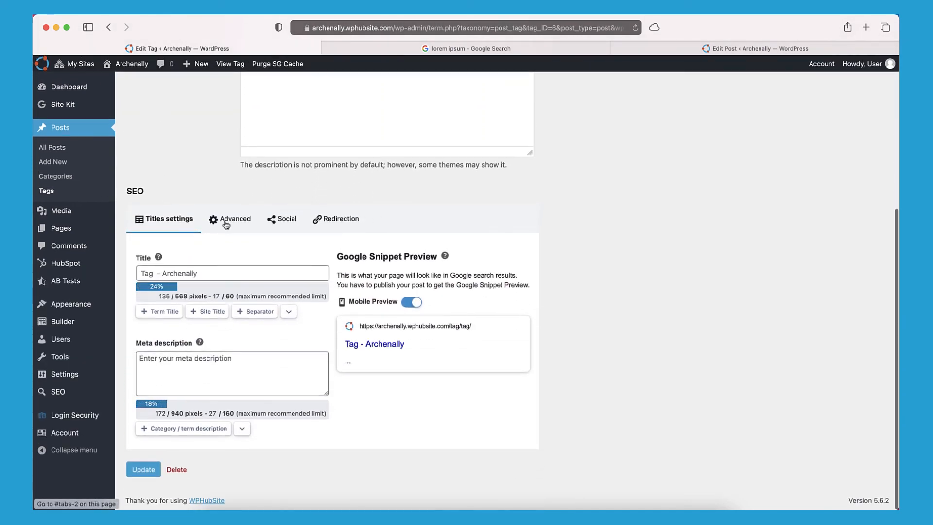
{"action": "left_click", "coordinate": [47, 191]}
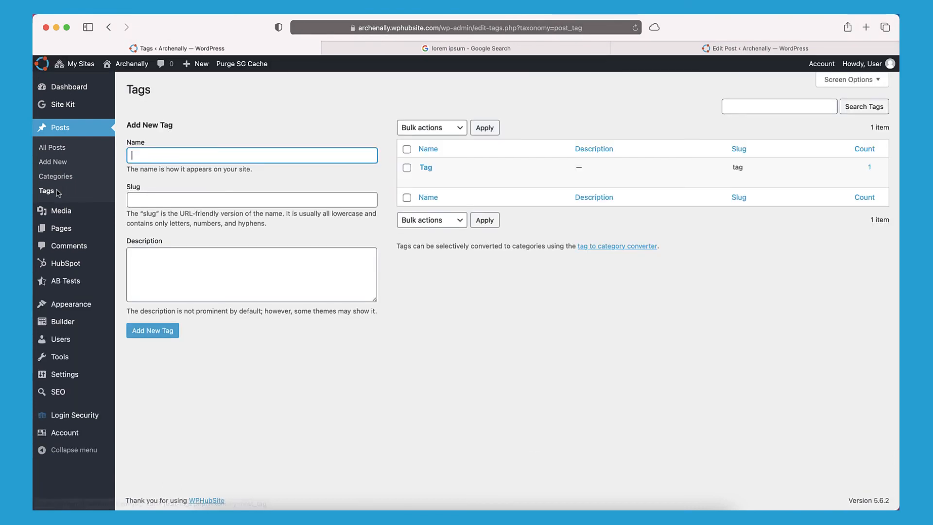
{"action": "mouse_move", "coordinate": [429, 183]}
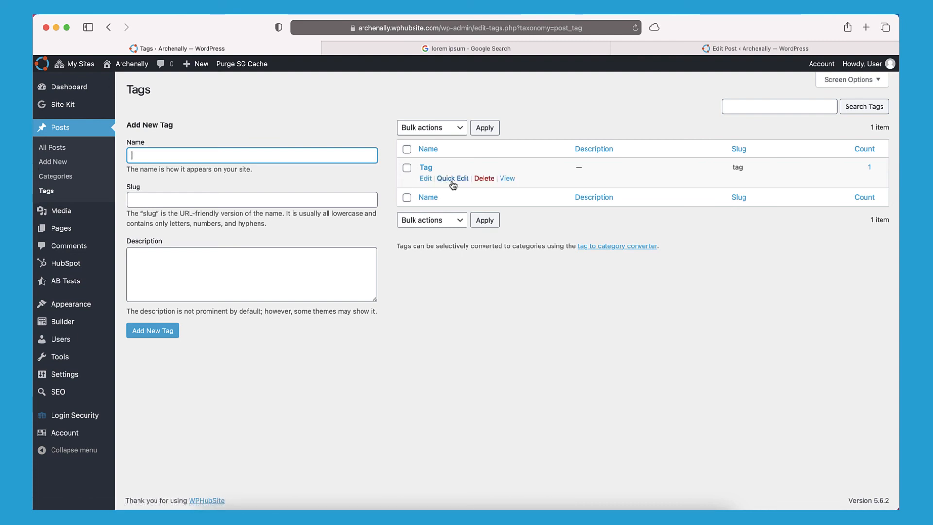
Check the first post's Quick Edit Title tag field, cancel without saving, then open Pages.
{"action": "left_click", "coordinate": [63, 153]}
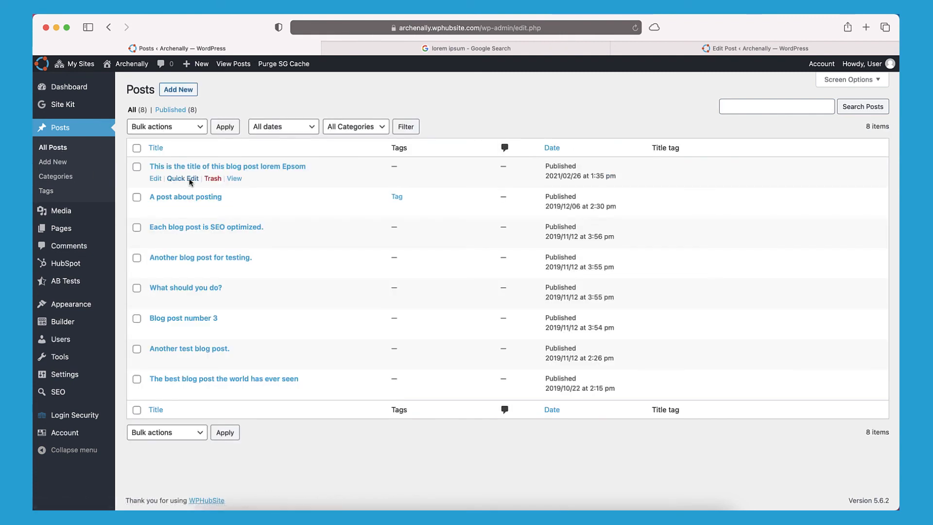
{"action": "left_click", "coordinate": [190, 179]}
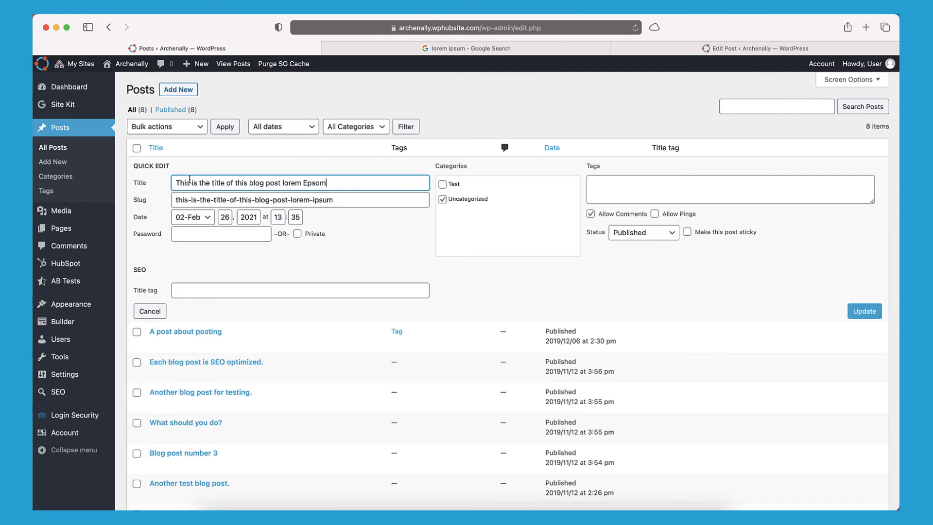
{"action": "left_click", "coordinate": [181, 290]}
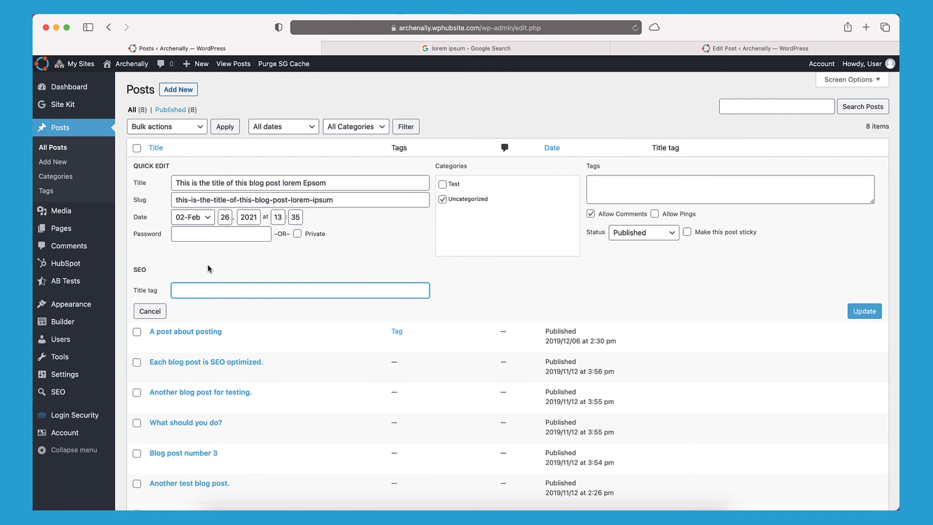
{"action": "left_click", "coordinate": [150, 311]}
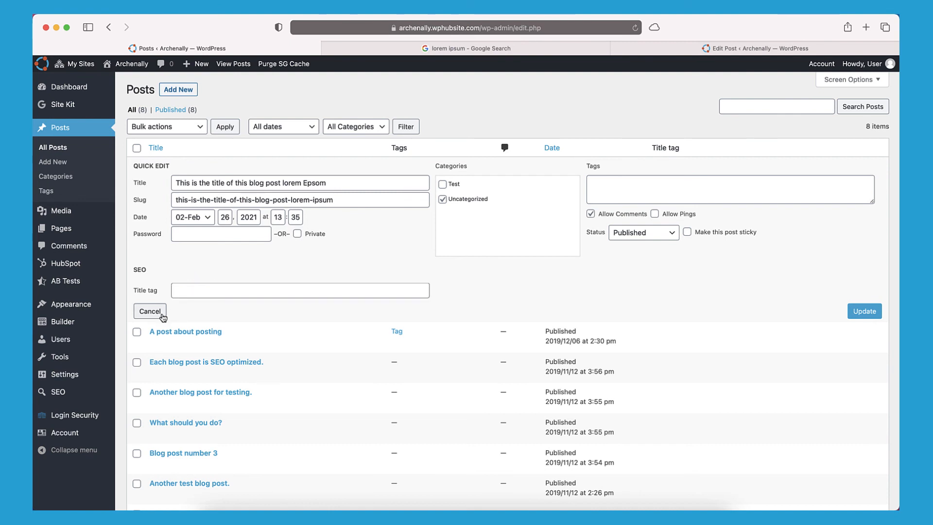
{"action": "mouse_move", "coordinate": [392, 158]}
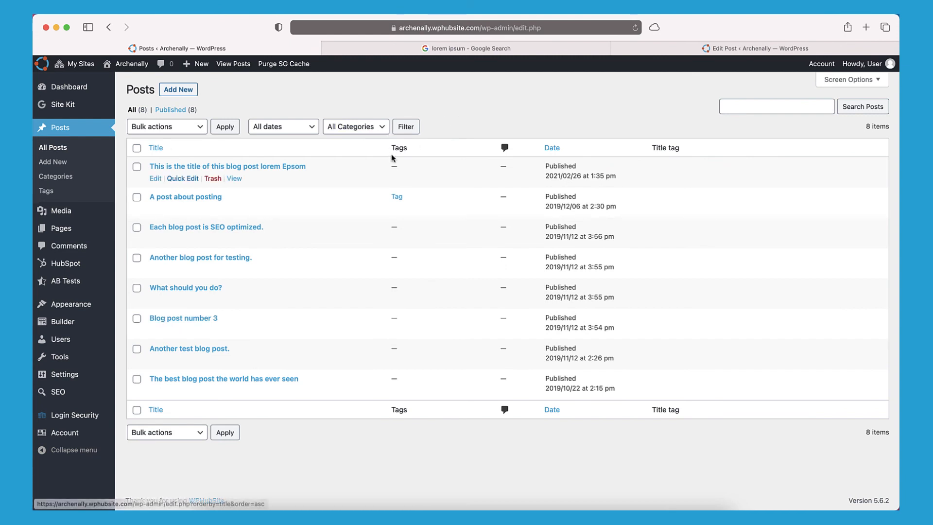
{"action": "left_click", "coordinate": [179, 179]}
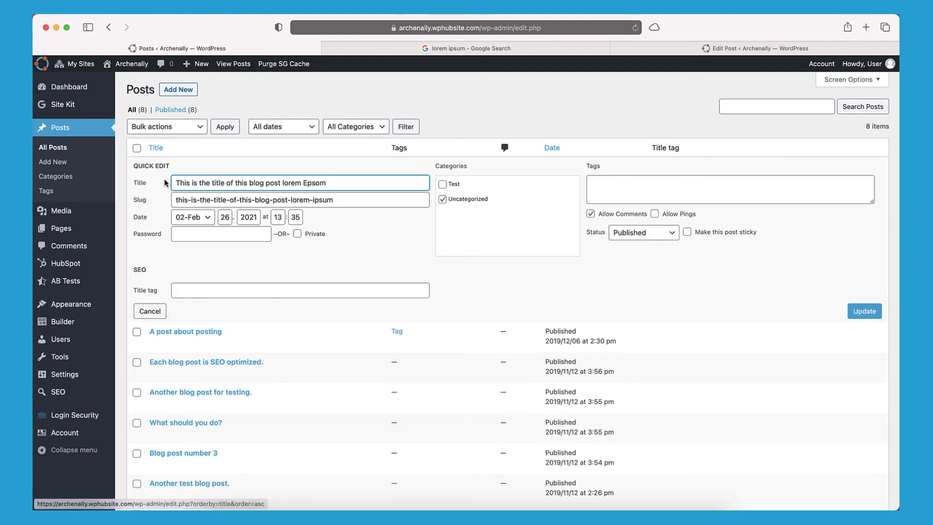
{"action": "left_click", "coordinate": [150, 309]}
{"action": "left_click", "coordinate": [73, 229]}
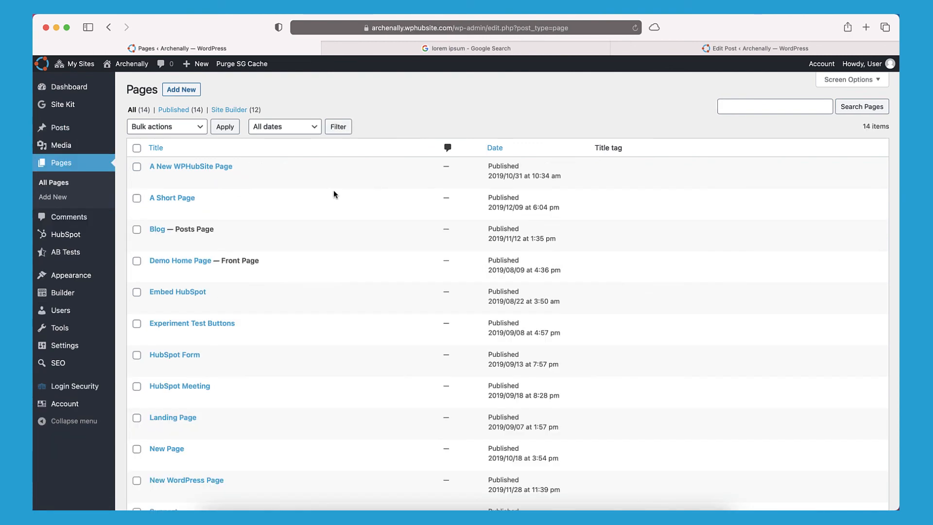
{"action": "left_click", "coordinate": [178, 181]}
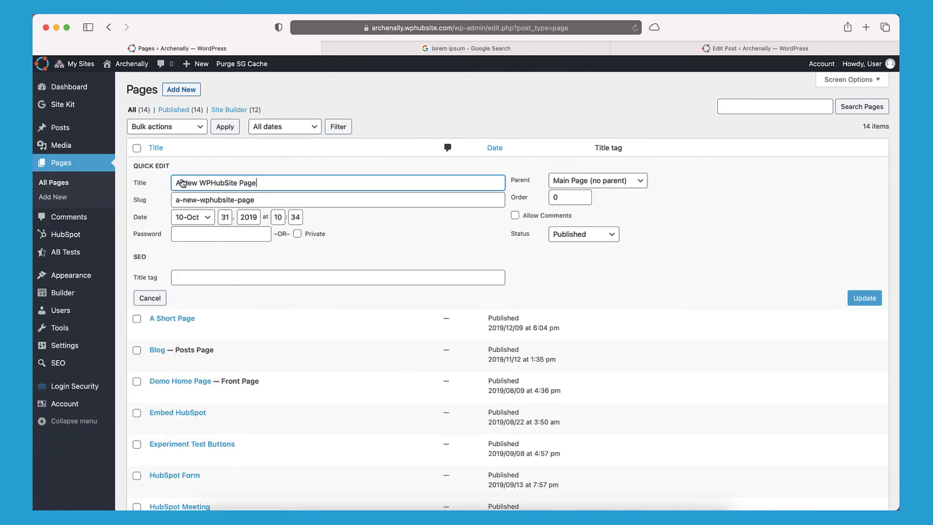
{"action": "left_click", "coordinate": [182, 275]}
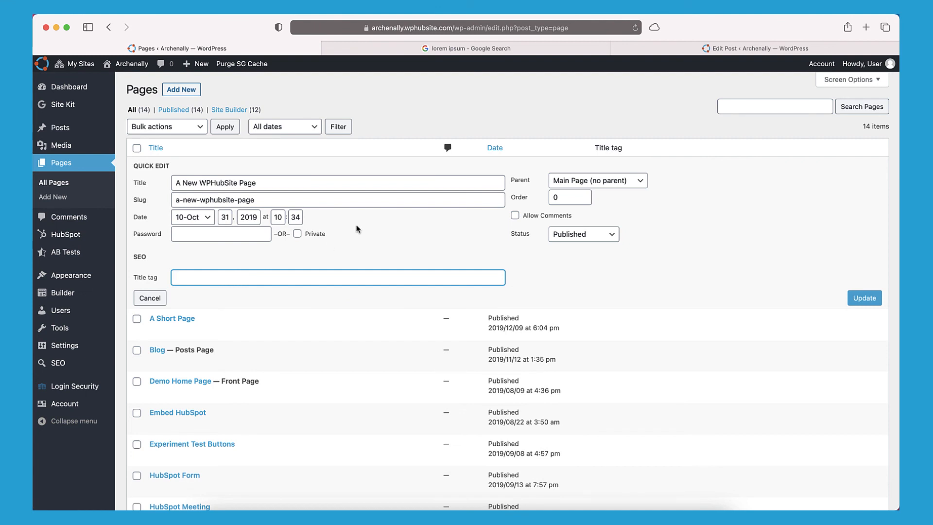
{"action": "left_click", "coordinate": [161, 298]}
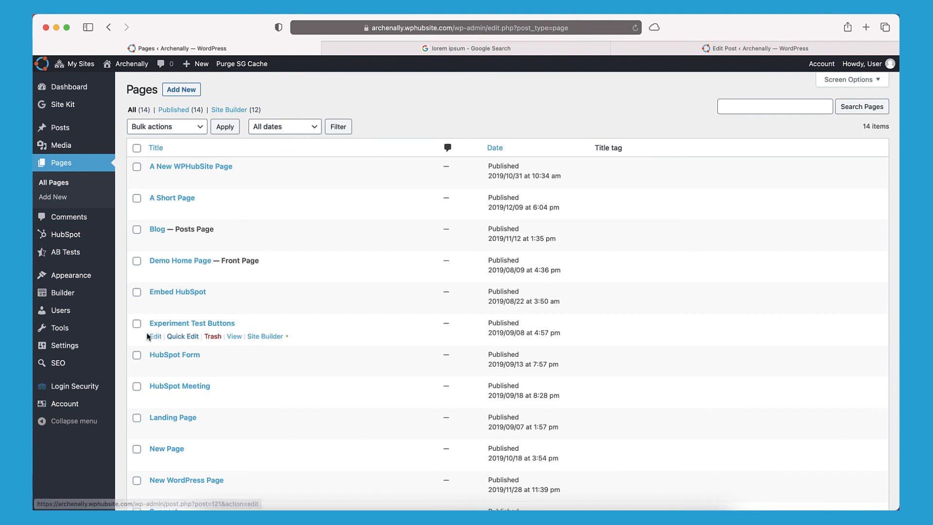
{"action": "mouse_move", "coordinate": [83, 366]}
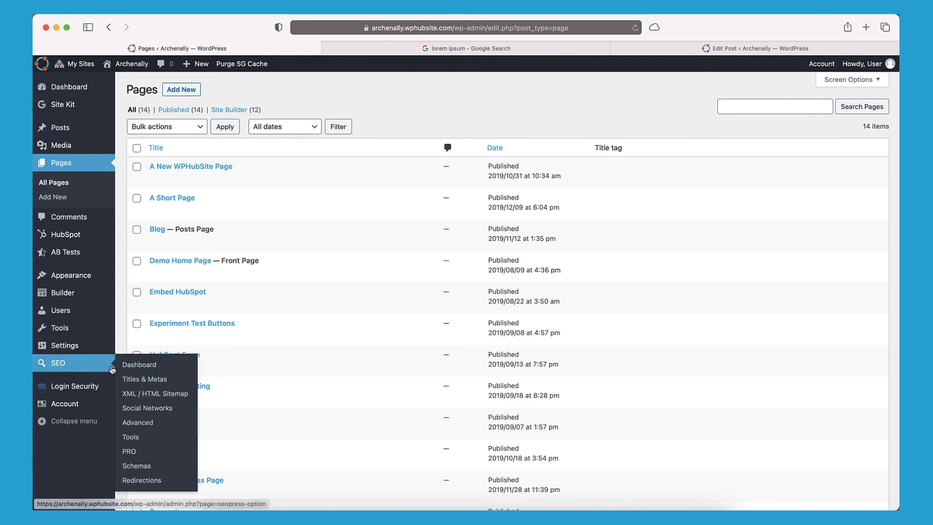
In SEO Titles & Metas, check the homepage separator and site title template.
{"action": "left_click", "coordinate": [132, 381]}
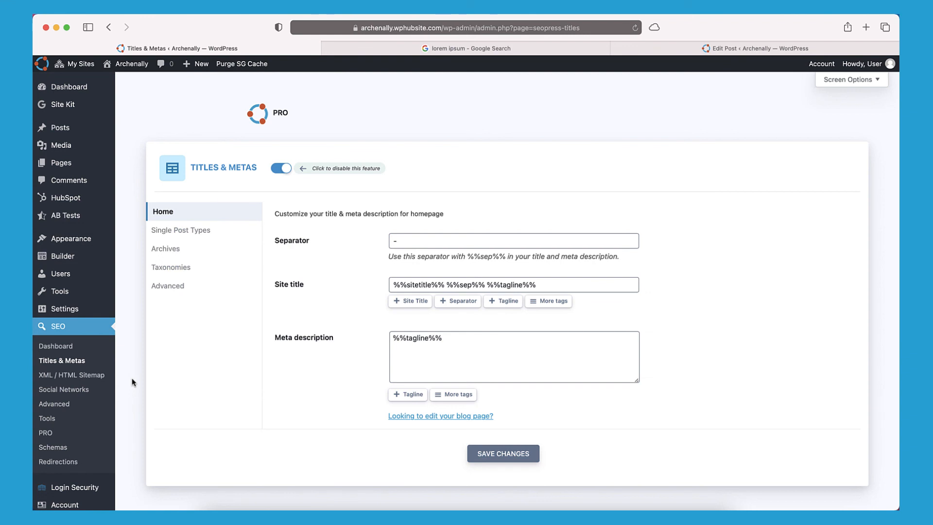
{"action": "left_click", "coordinate": [410, 241]}
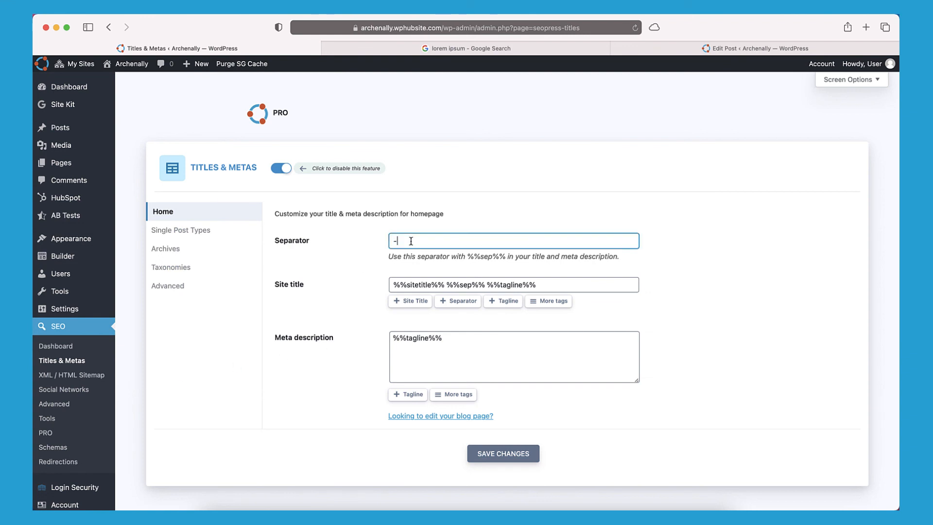
{"action": "left_click", "coordinate": [494, 283]}
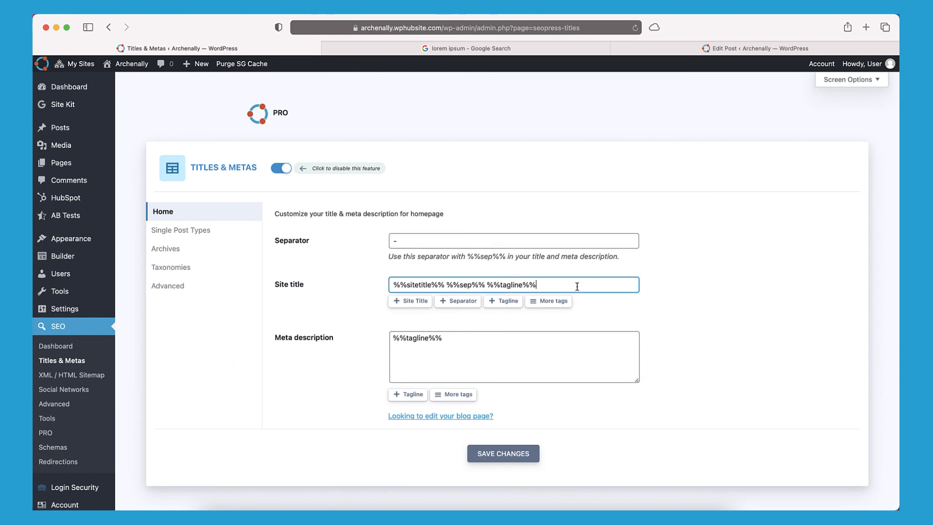
Inspect the Posts title template under Single Post Types, then return to the posts list.
{"action": "left_click", "coordinate": [209, 229]}
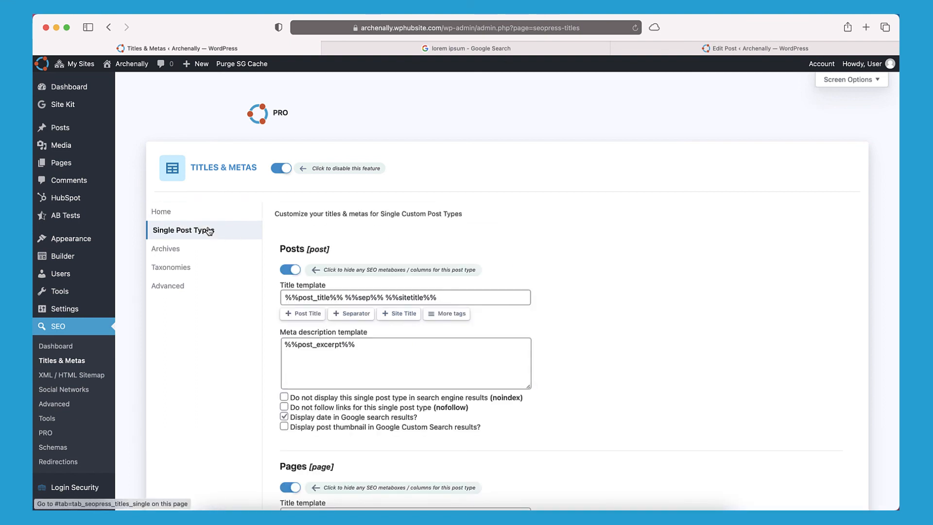
{"action": "scroll", "coordinate": [273, 254], "scroll_direction": "down", "scroll_amount": 3}
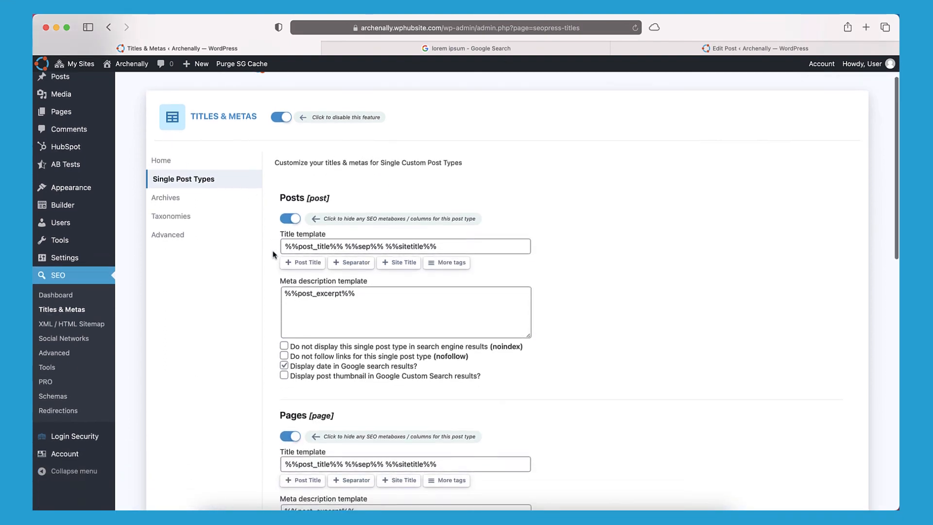
{"action": "scroll", "coordinate": [273, 254], "scroll_direction": "down", "scroll_amount": 2}
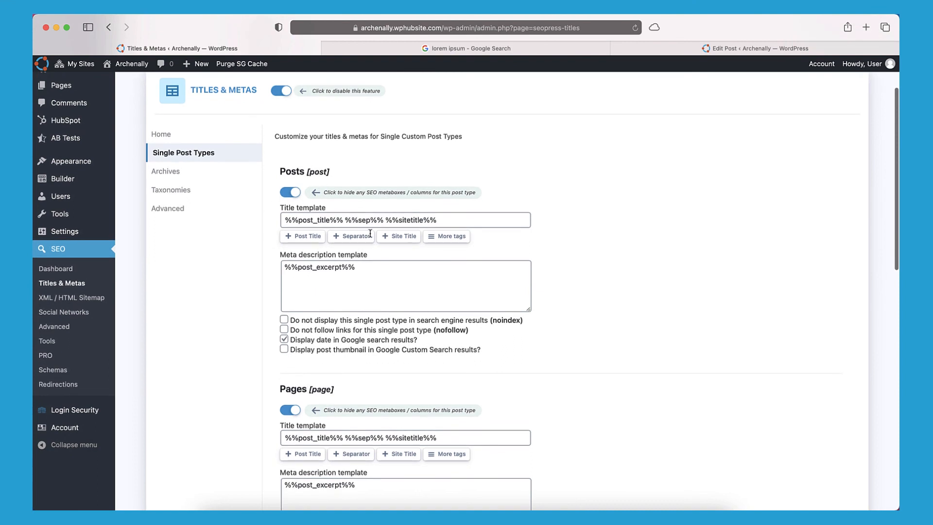
{"action": "left_click", "coordinate": [371, 221]}
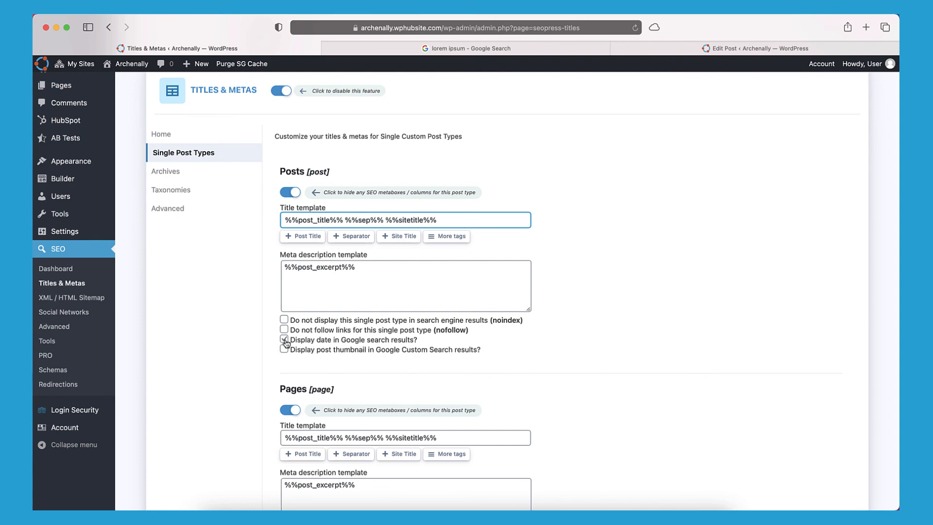
{"action": "left_click", "coordinate": [674, 50]}
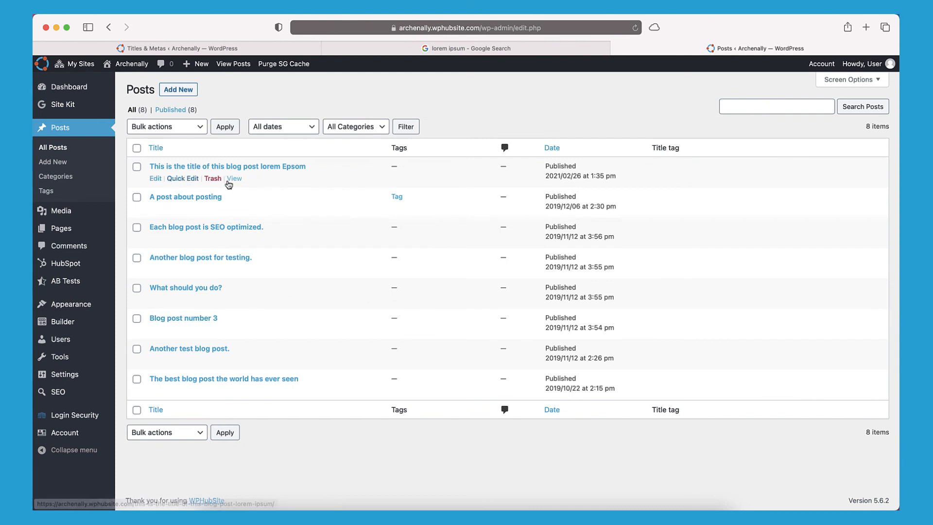
View the first post live and highlight its <title> tag in the page source.
{"action": "left_click", "coordinate": [231, 179]}
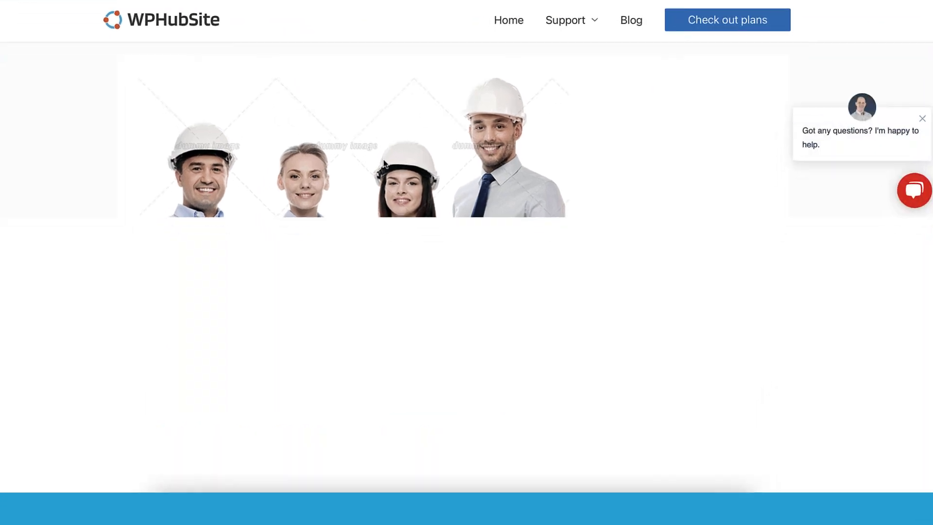
{"action": "key", "text": "alt+super+u"}
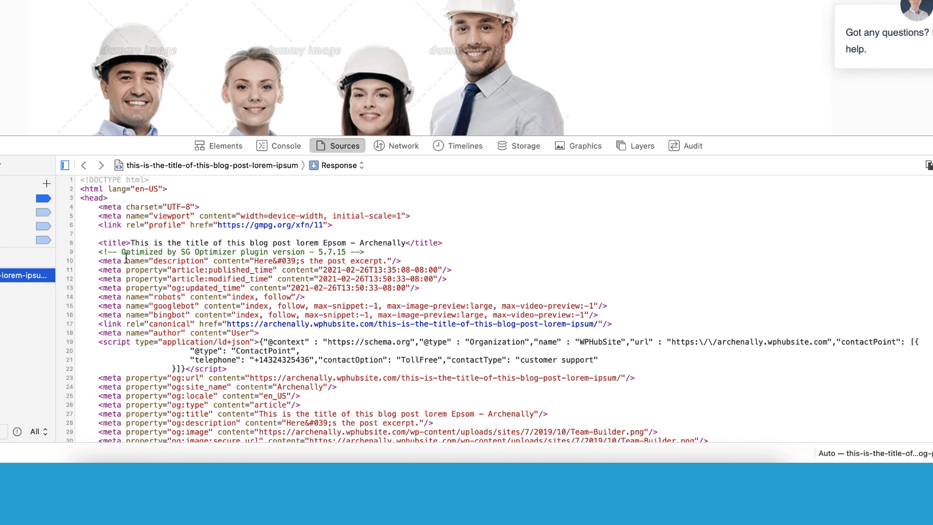
{"action": "left_click_drag", "start_coordinate": [130, 242], "coordinate": [329, 236]}
{"action": "left_click", "coordinate": [462, 244]}
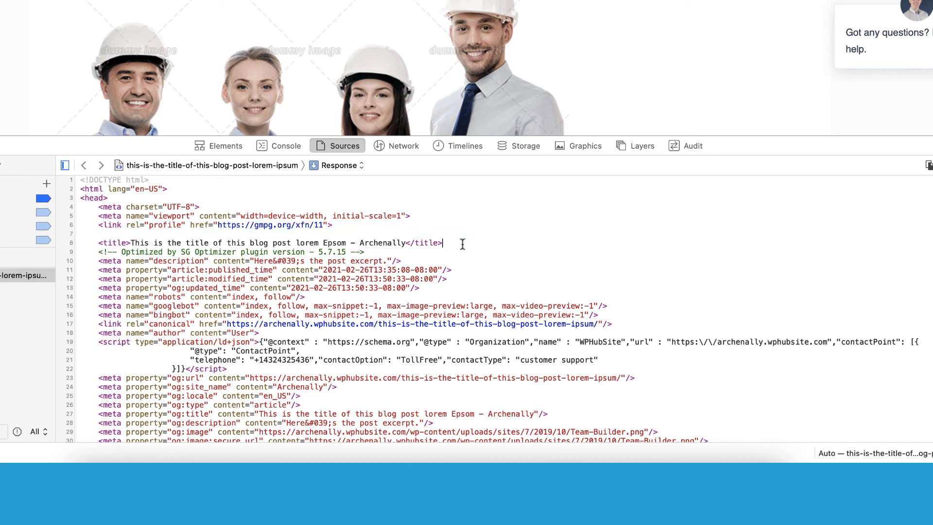